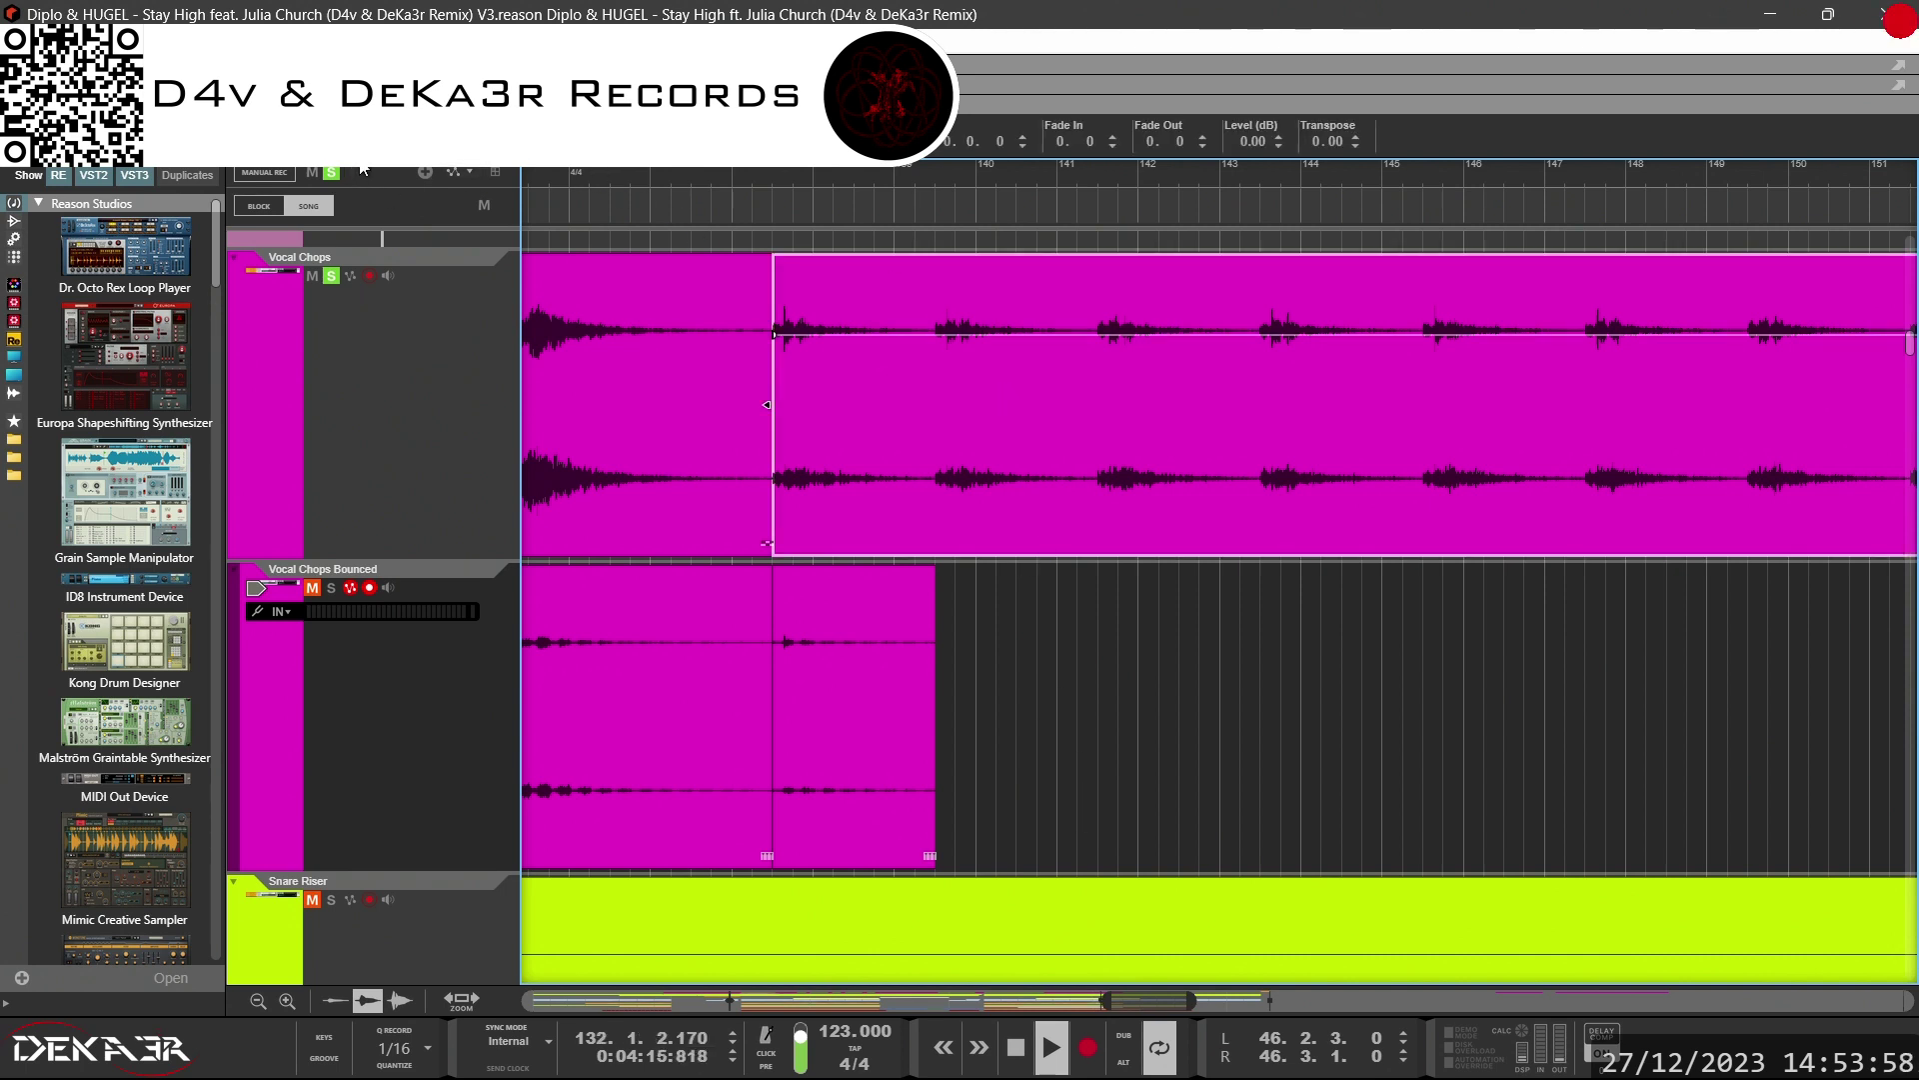
click(941, 306)
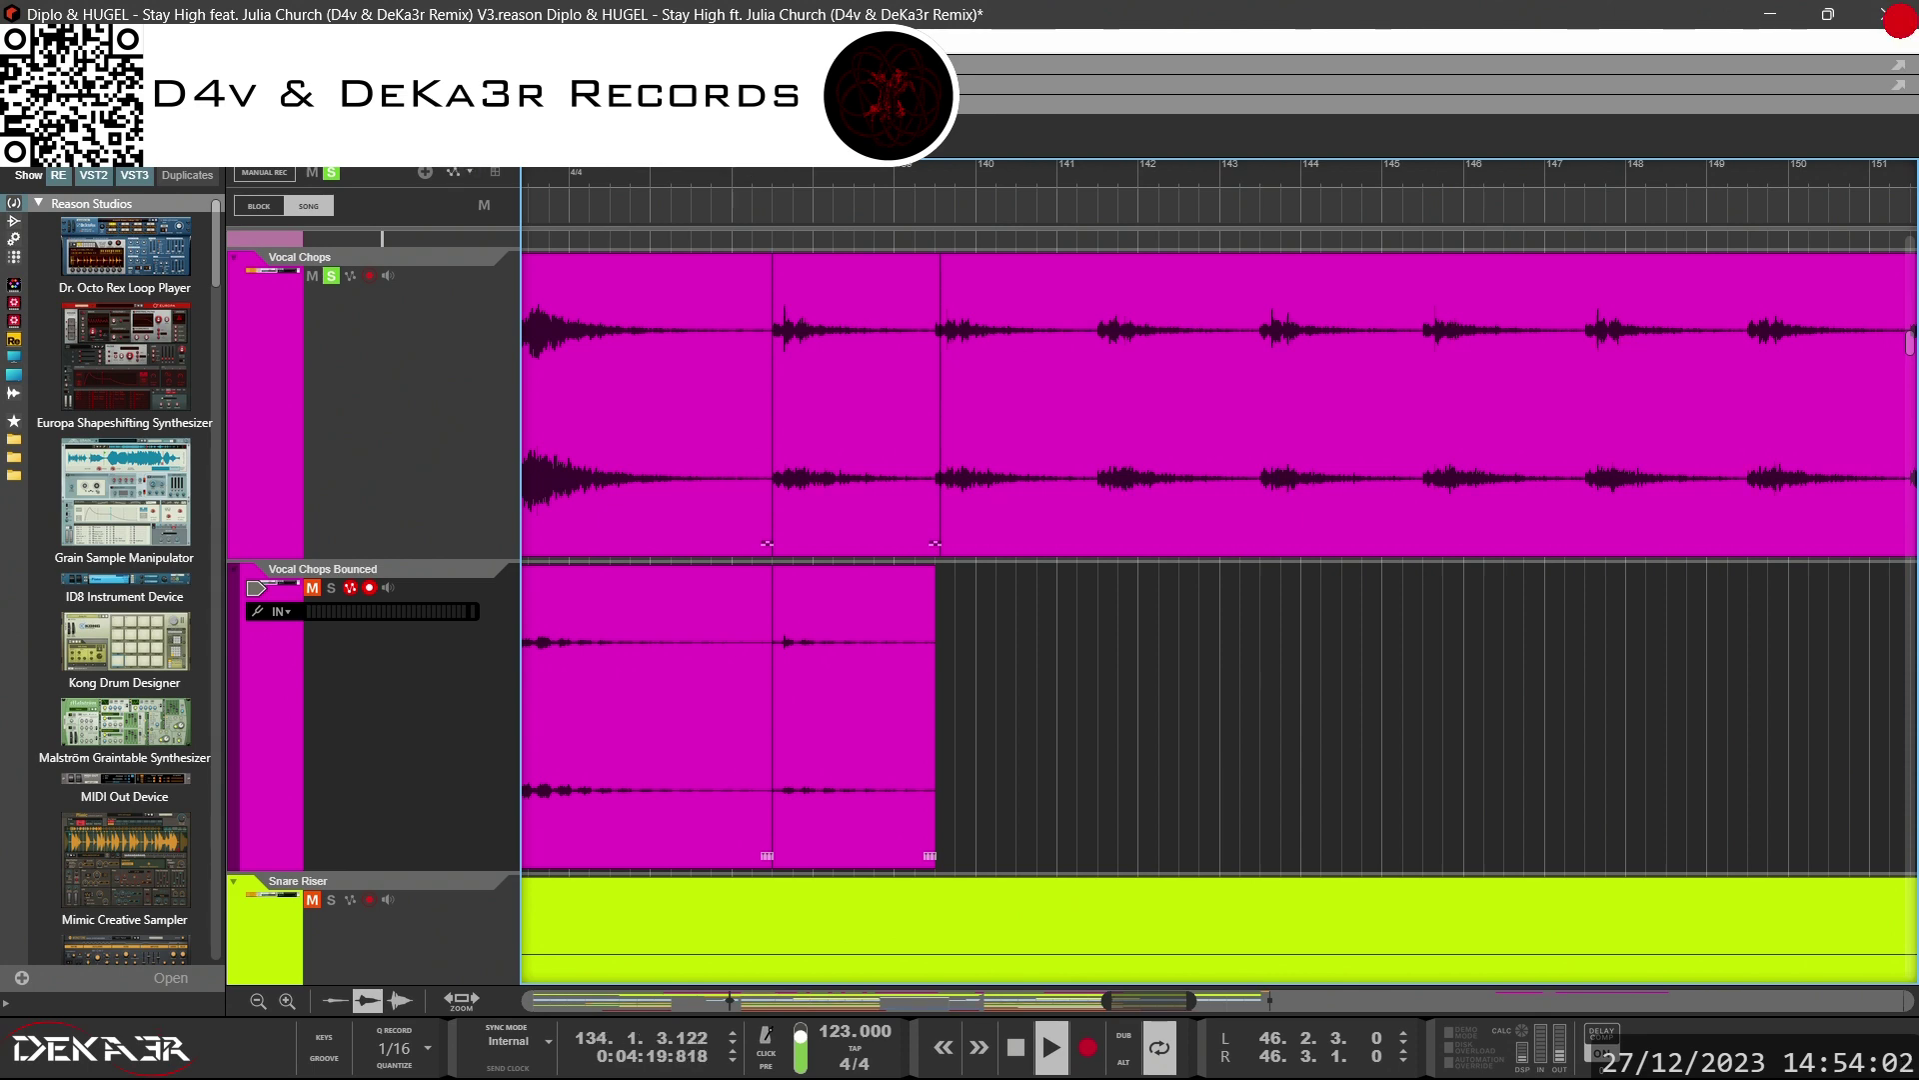
key(alt+f)
key(Right)
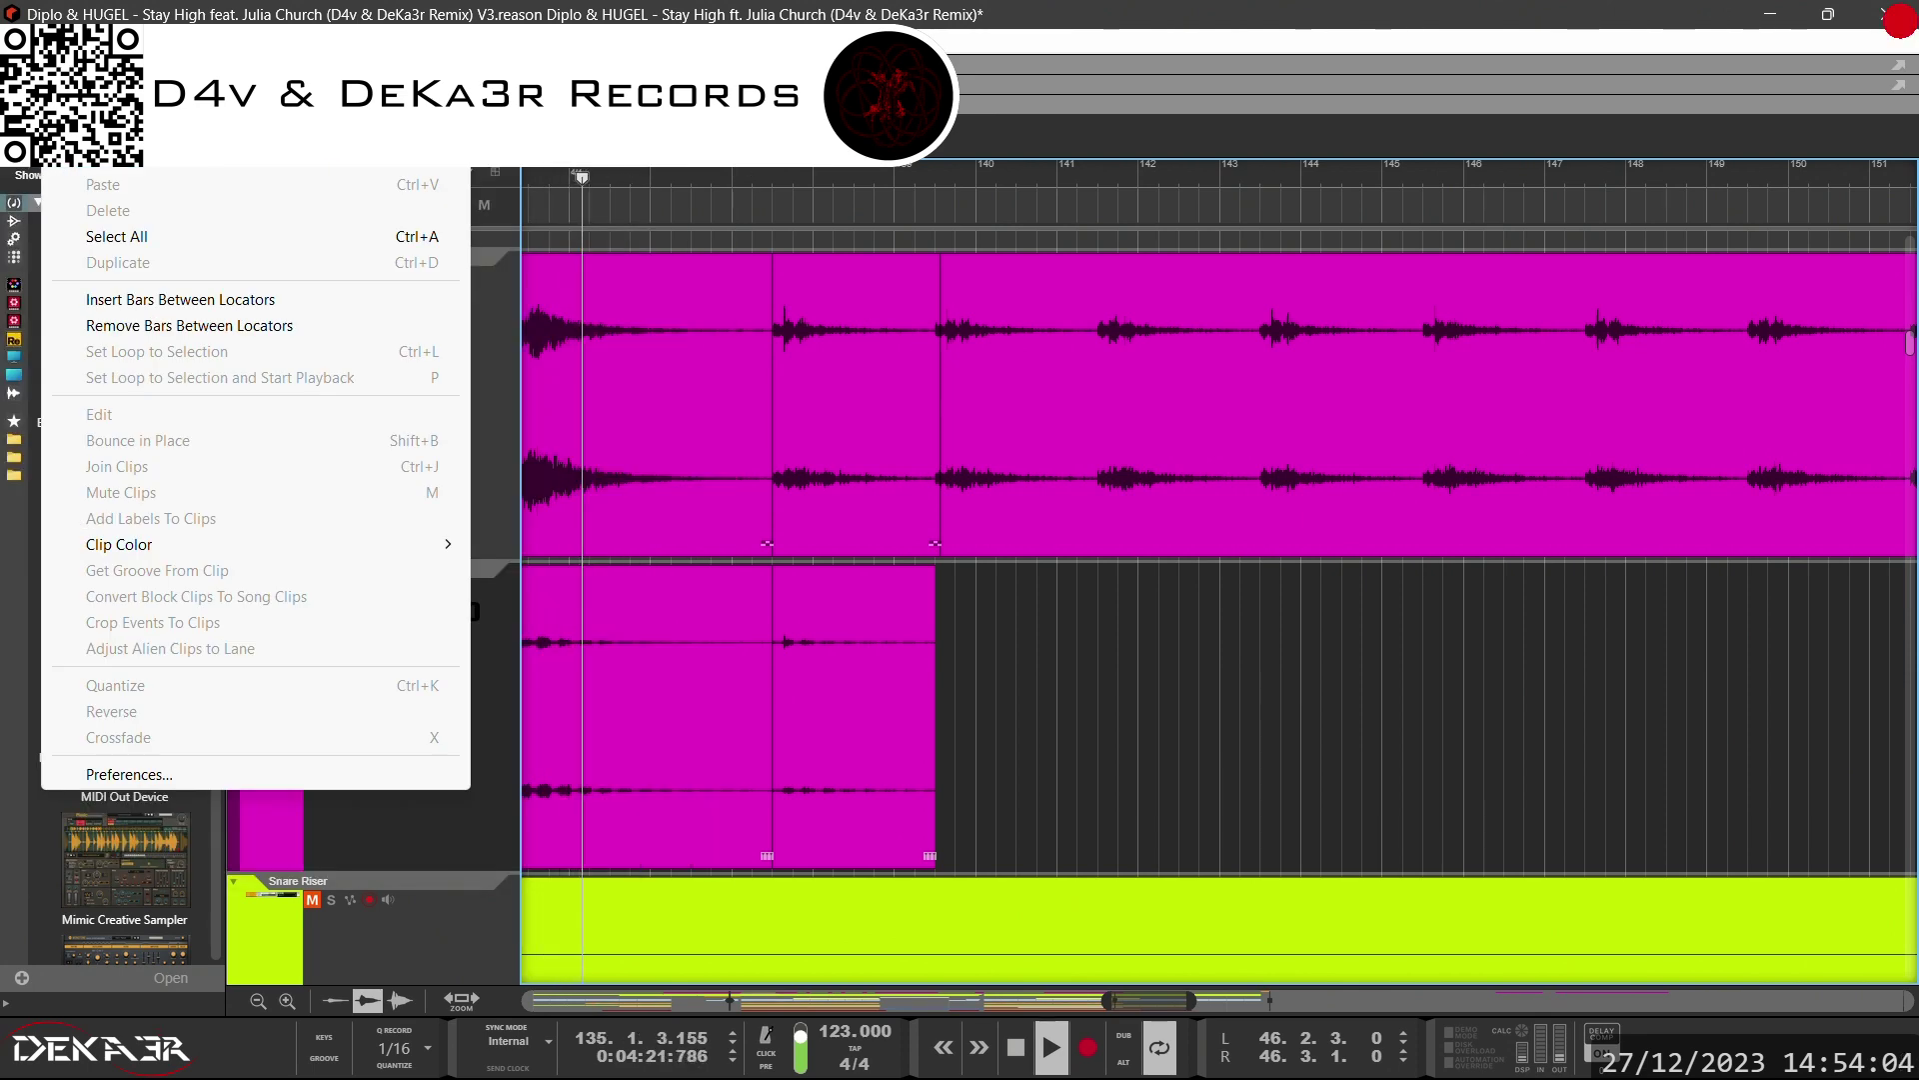
key(ctrl+z)
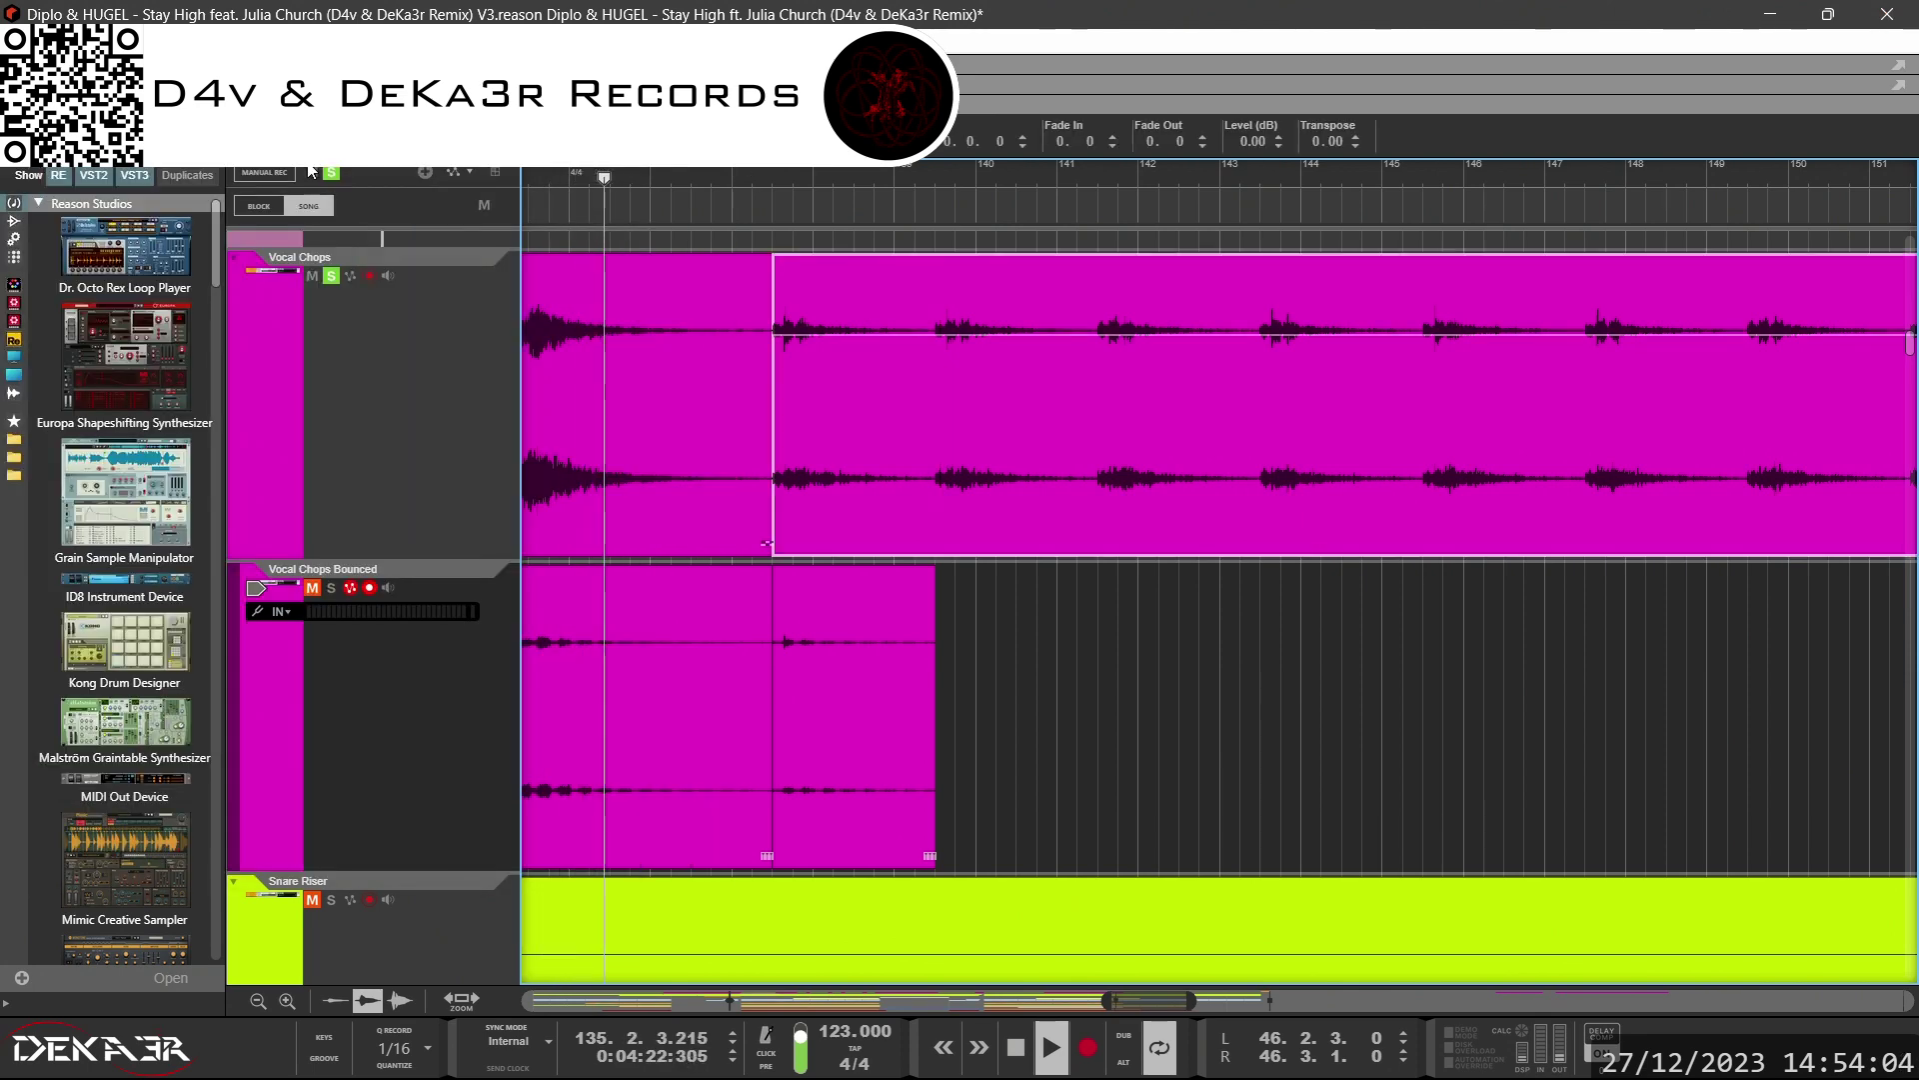
Split the long Vocal Chops clip at the end of the bounced clip below, delete the excess piece, and stop playback.
click(943, 483)
drag(1131, 1002, 1245, 1002)
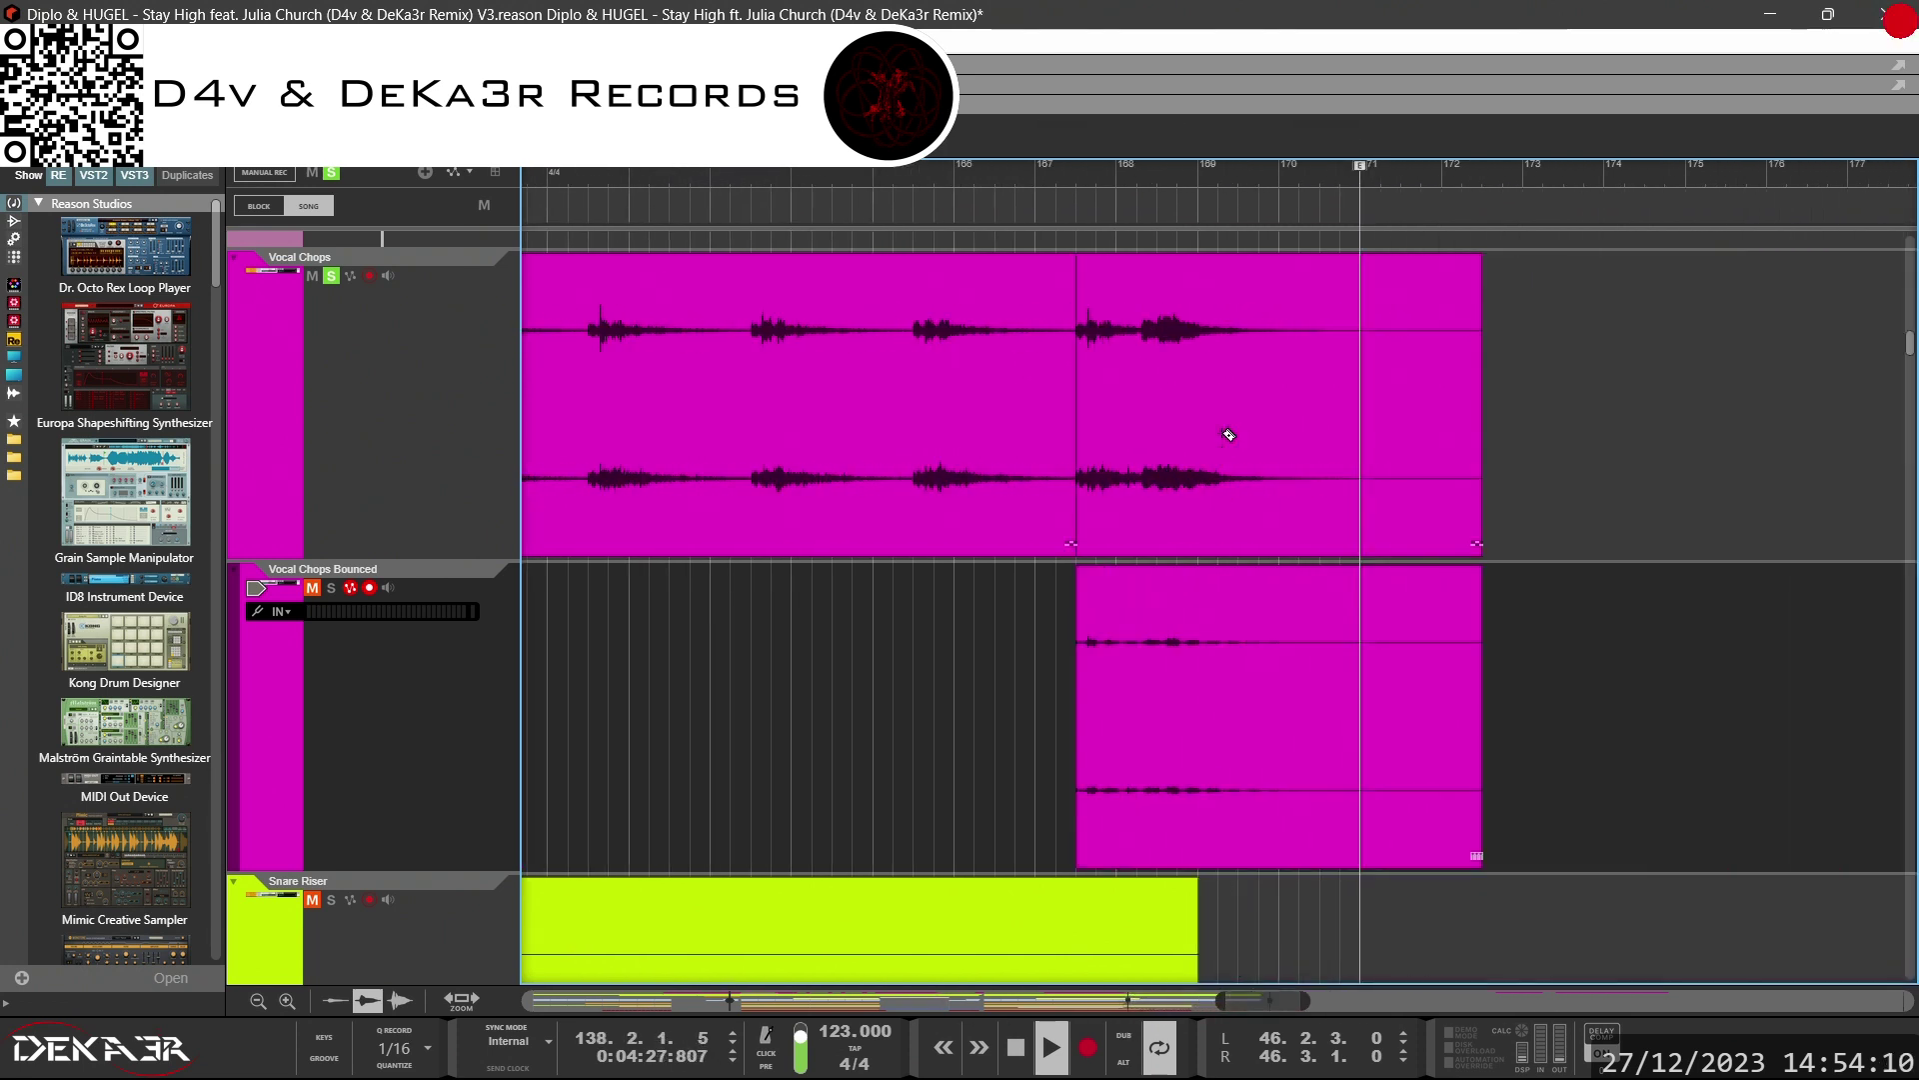
click(794, 344)
key(Delete)
drag(1215, 996, 701, 958)
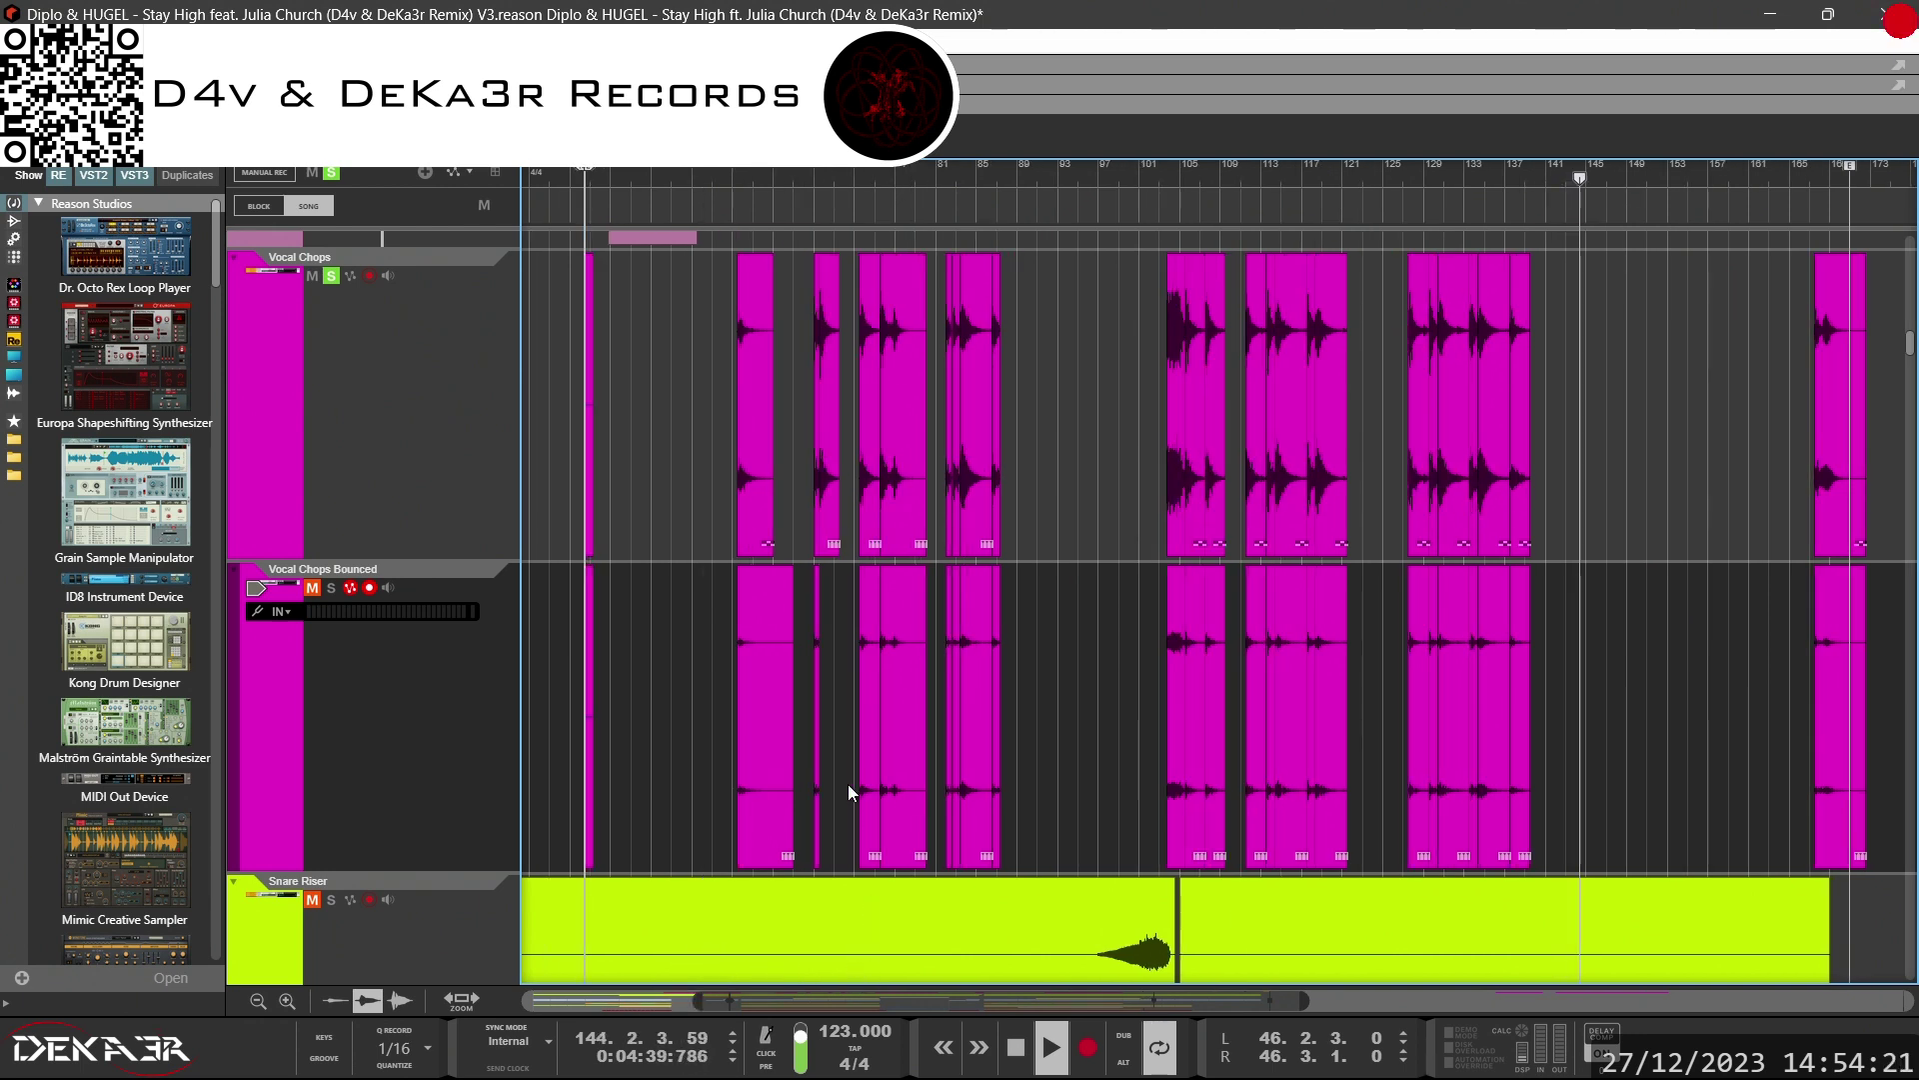
key(space)
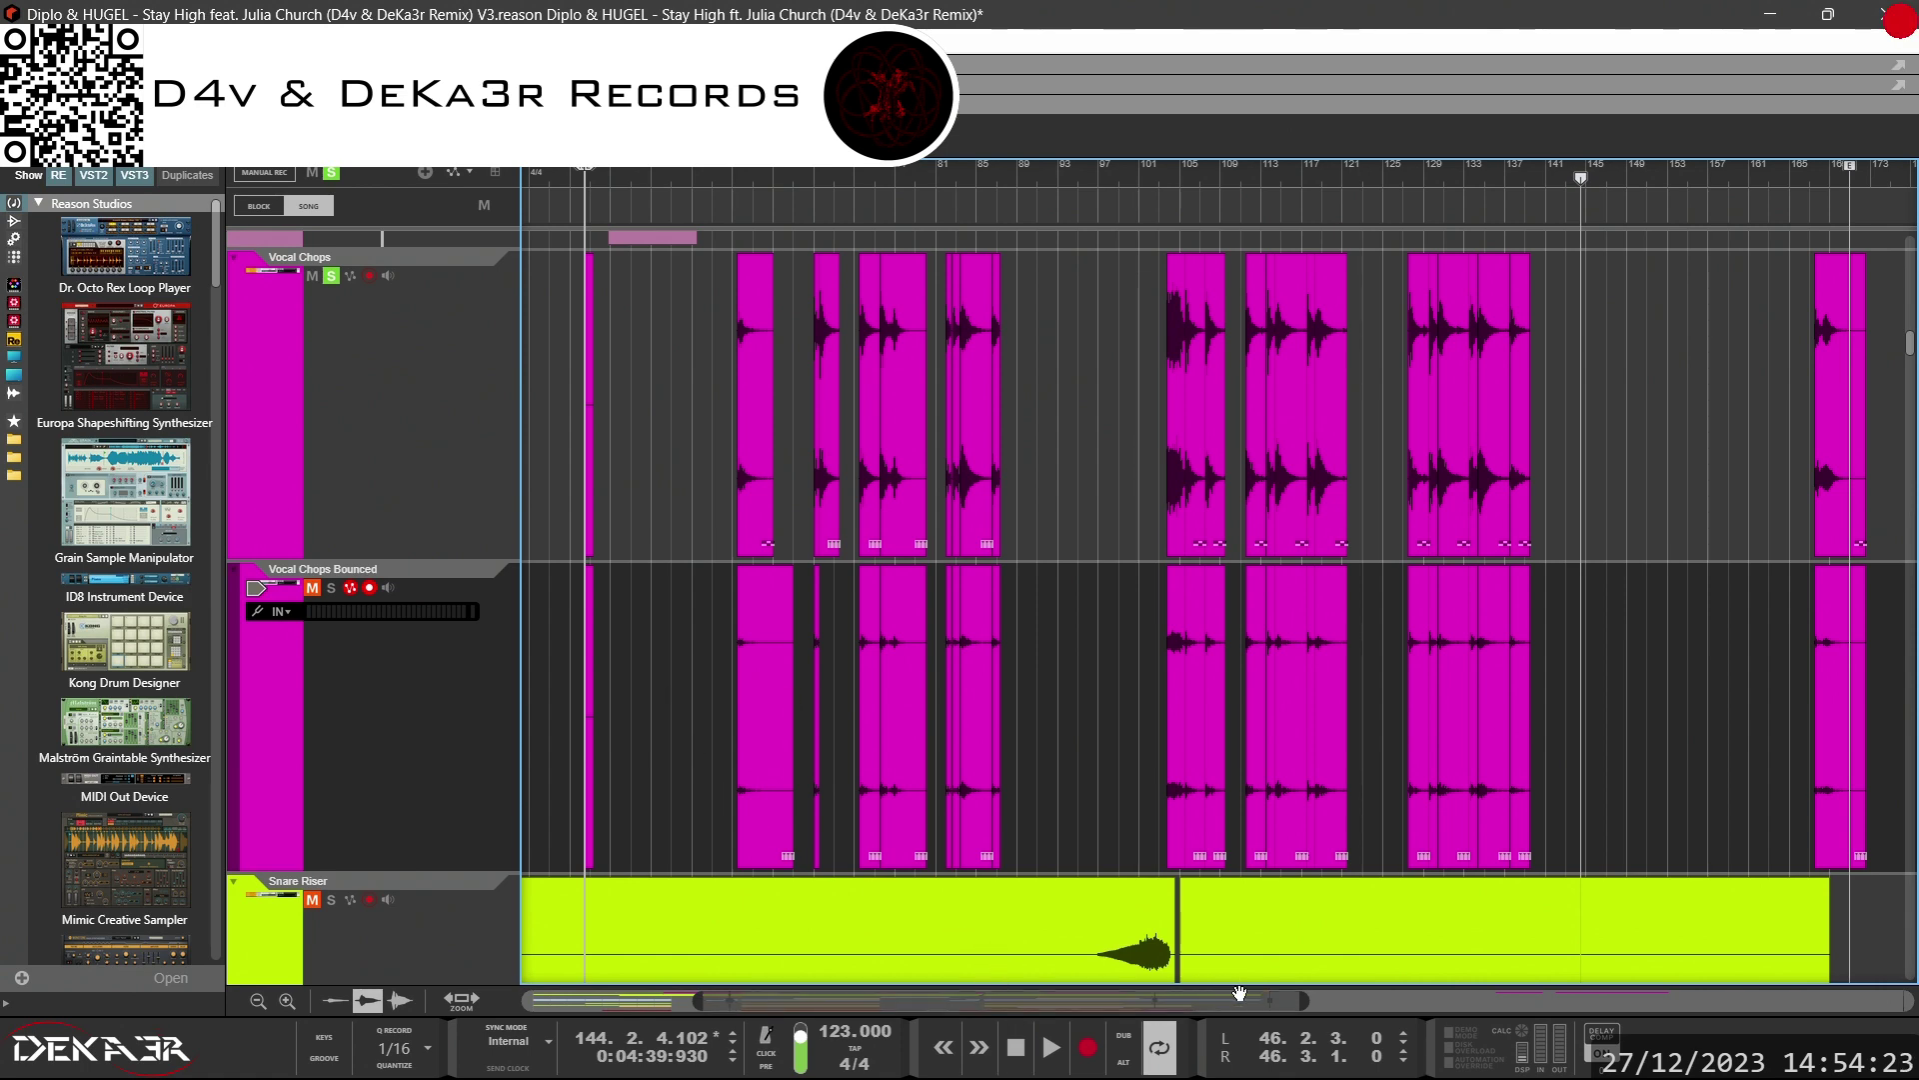
Show the rack and switch off the UAD Precision Delay effect devices.
drag(1304, 1001, 754, 973)
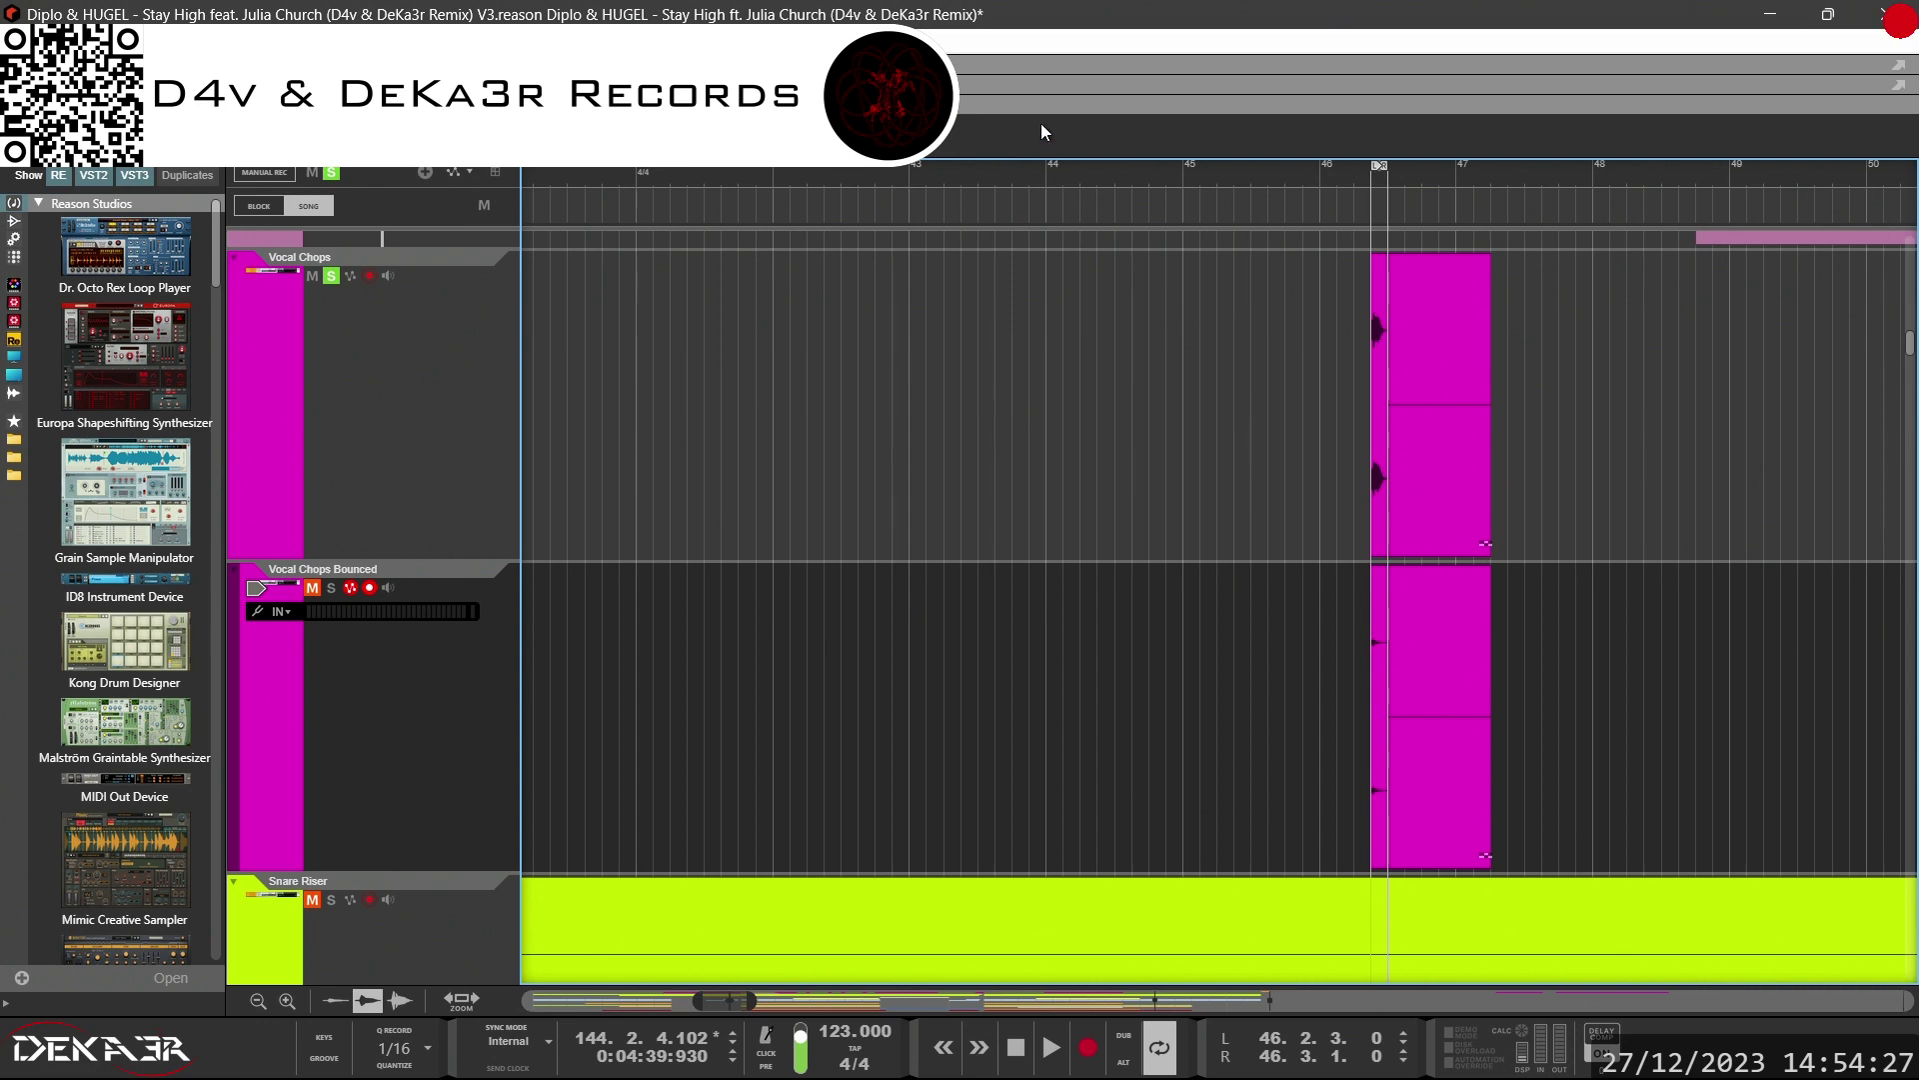
drag(1039, 109, 1038, 639)
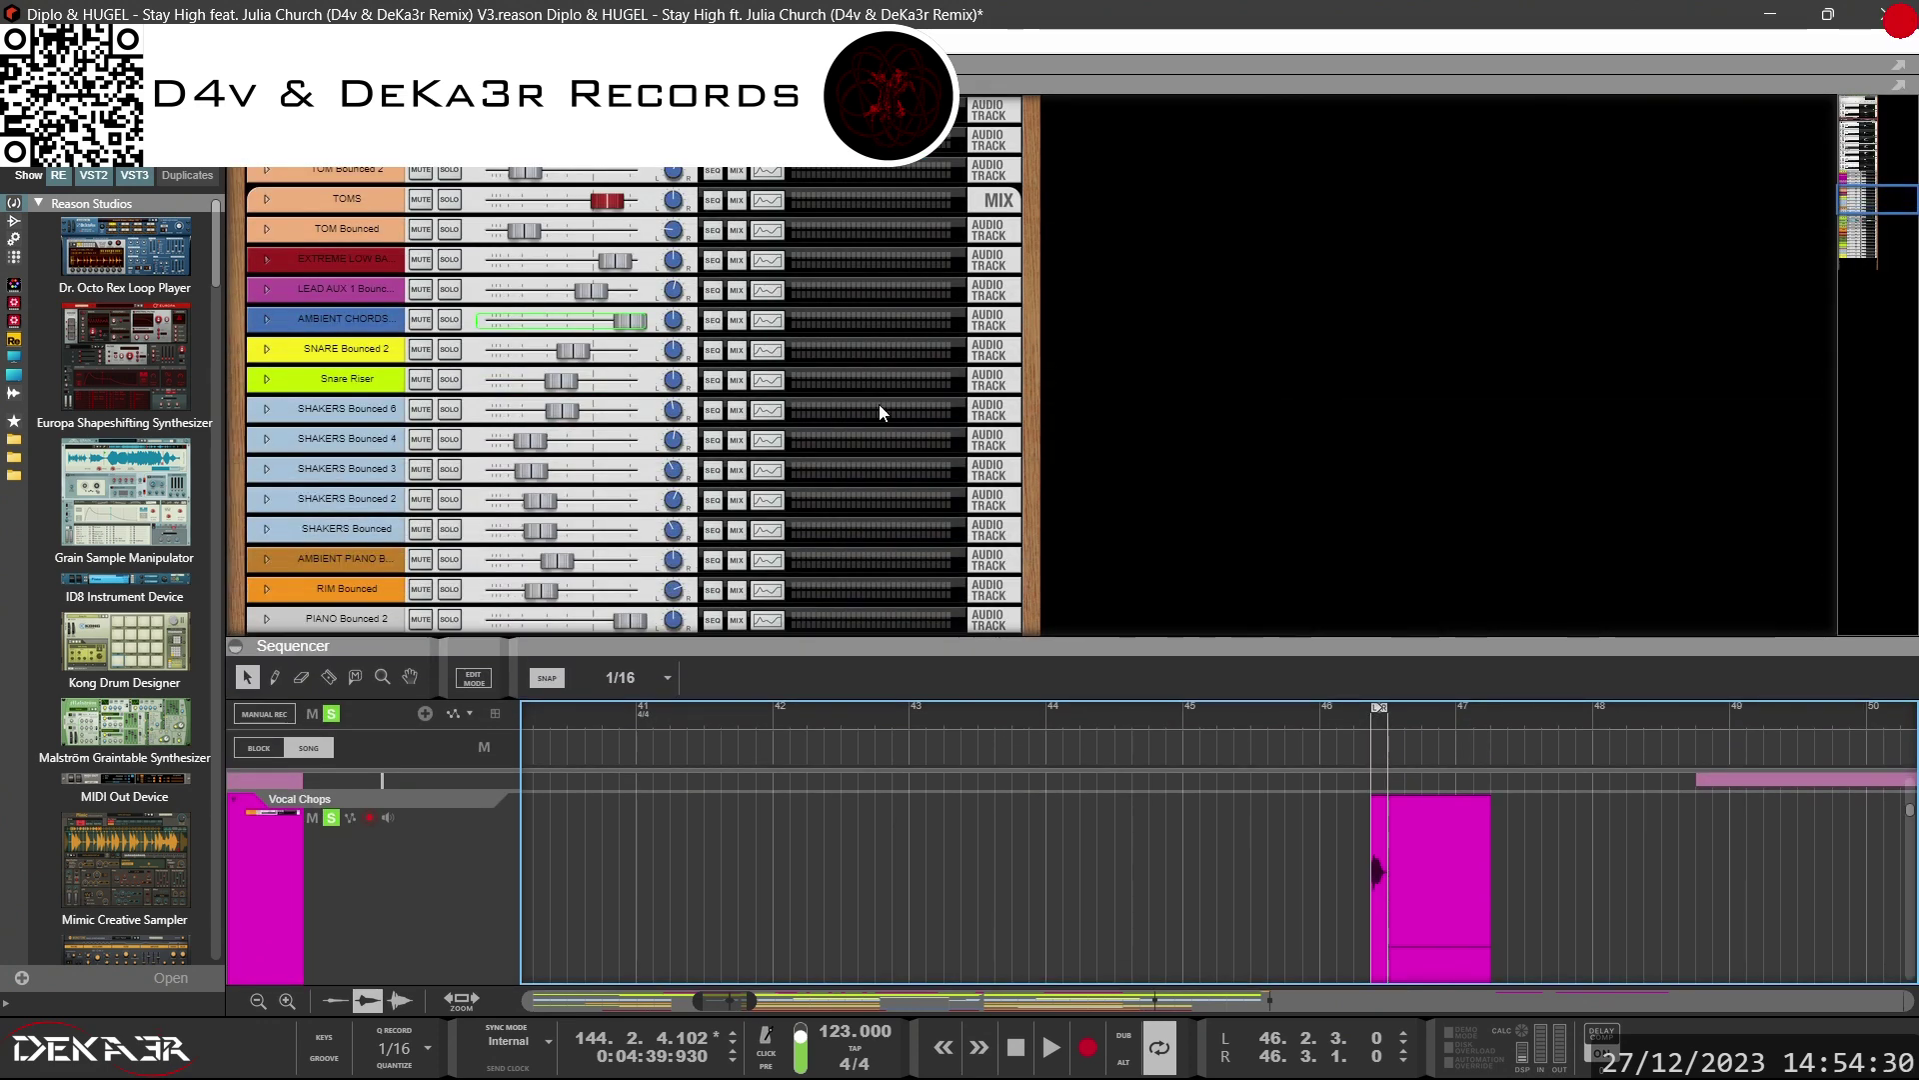
scroll(816, 231, down, 5)
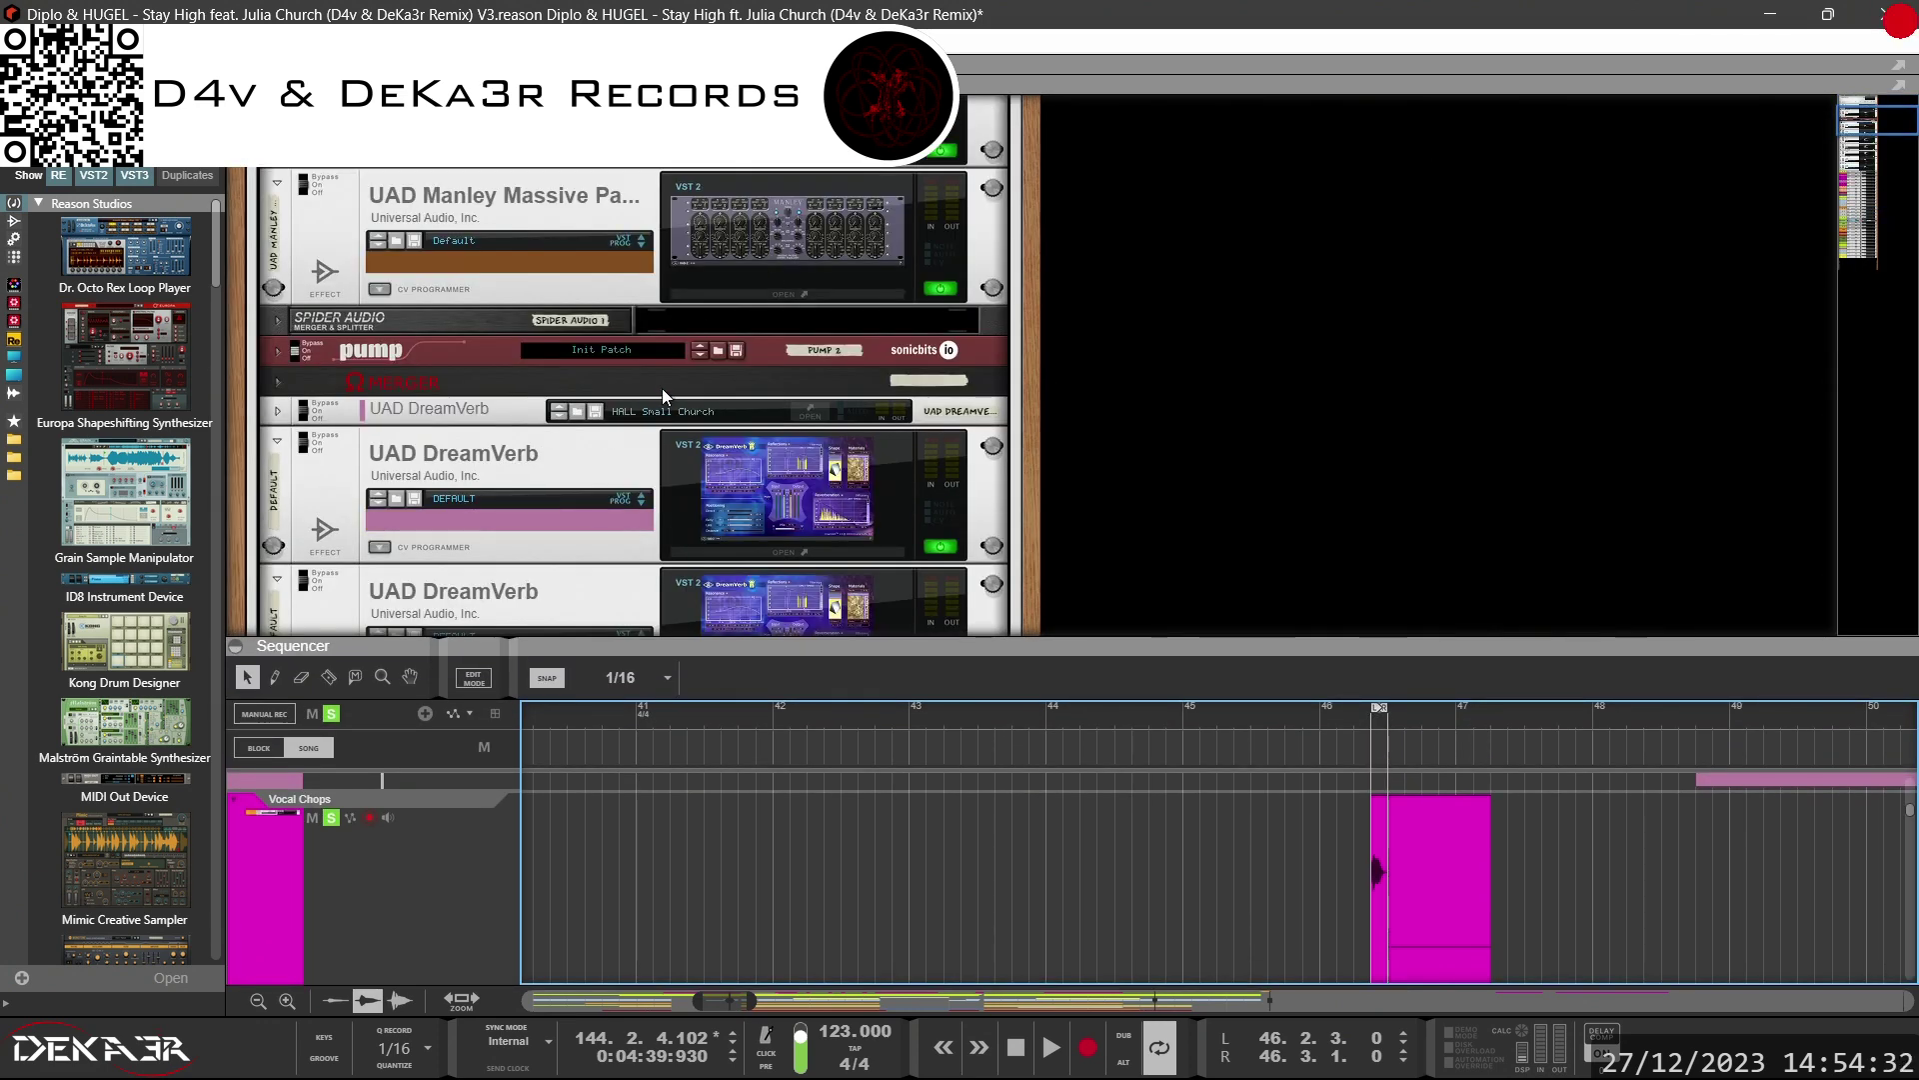
scroll(668, 440, down, 10)
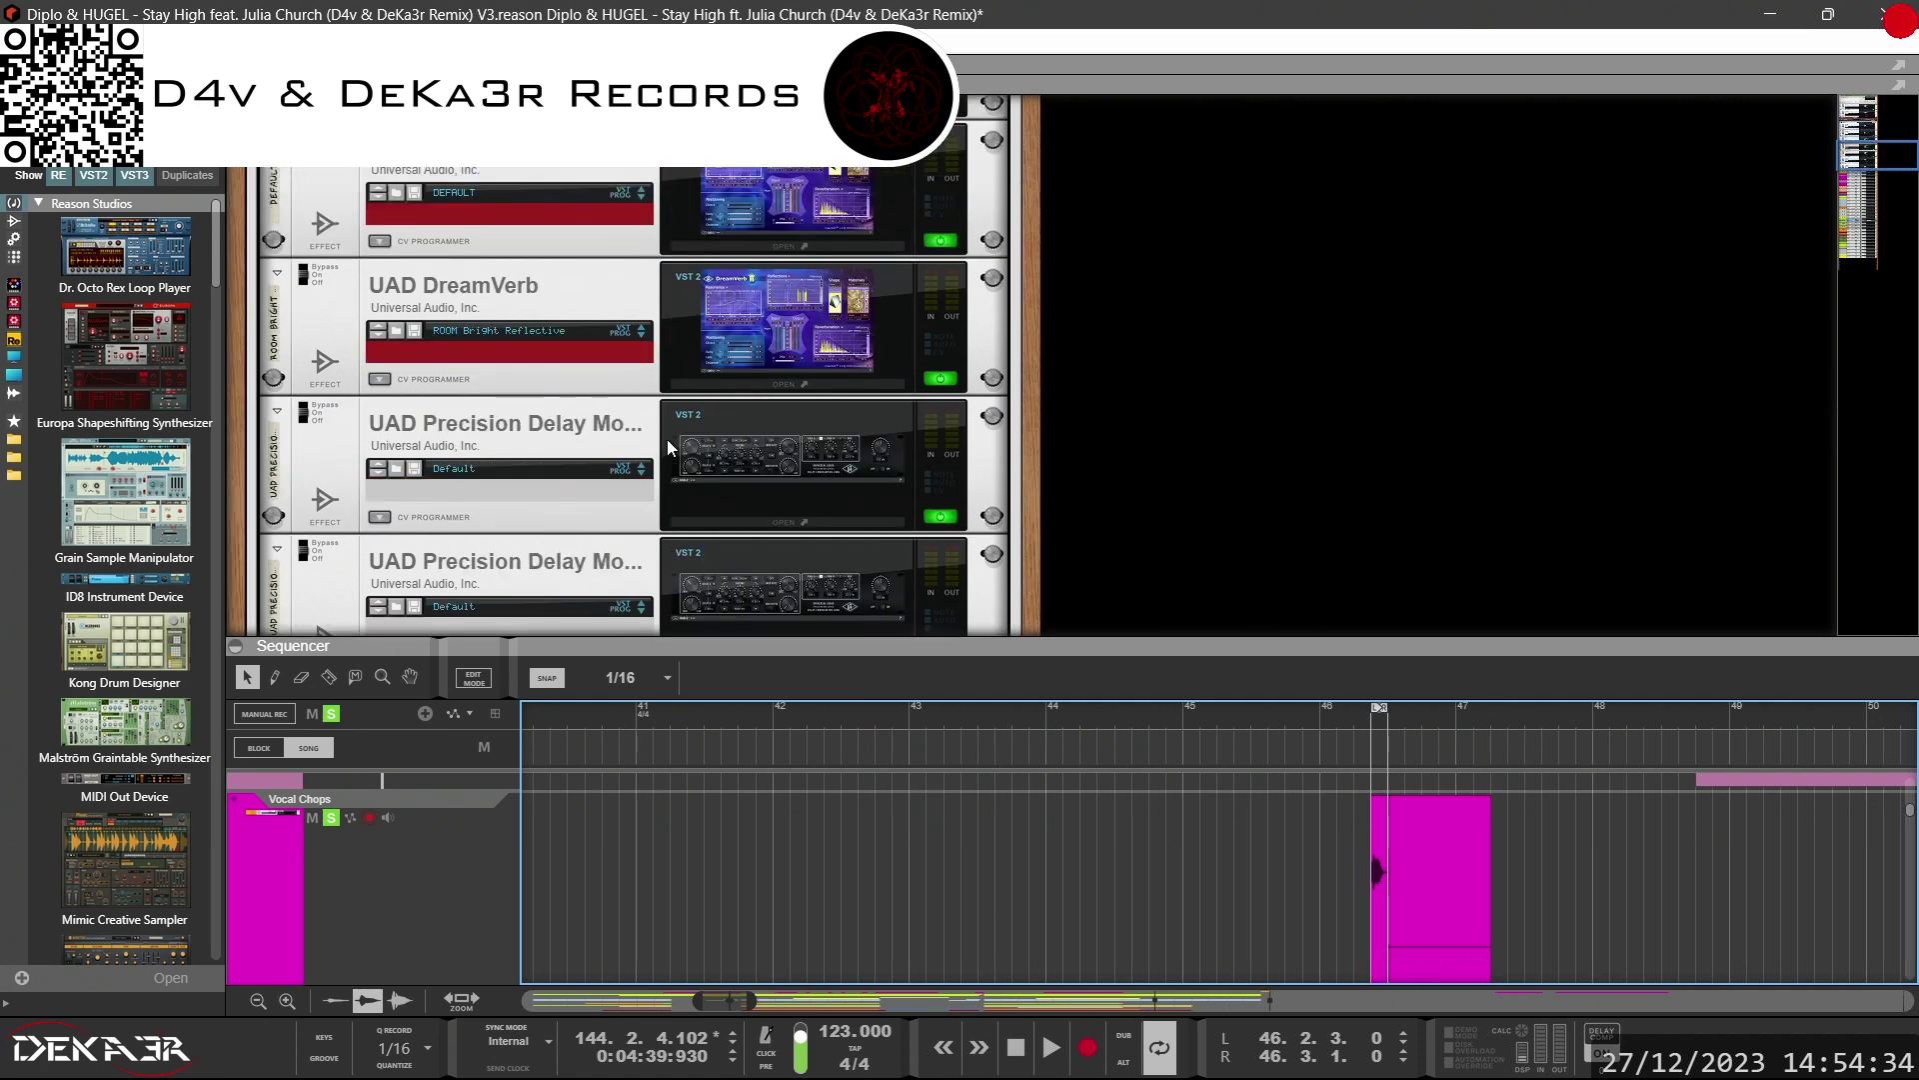
click(937, 297)
scroll(940, 295, up, 2)
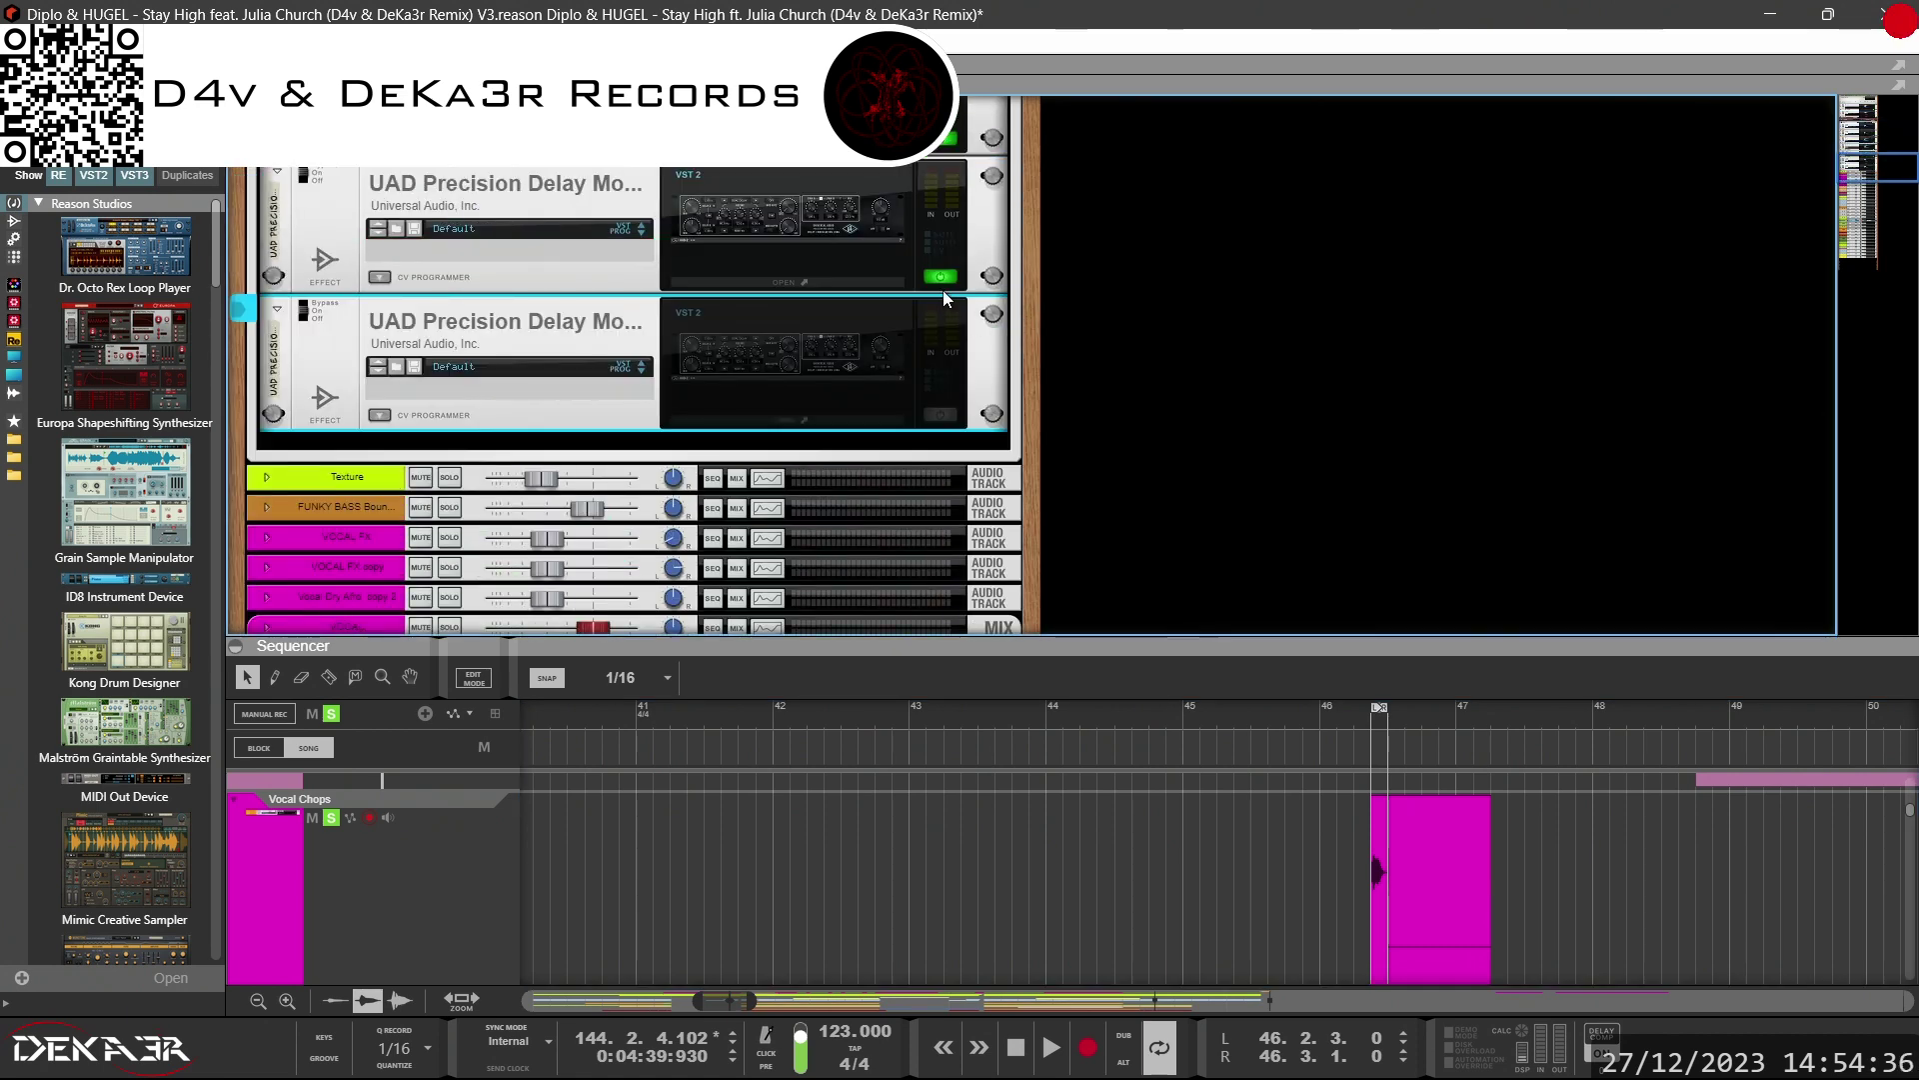
scroll(956, 280, up, 3)
Switch off the UAD DreamVerb and UAD Manley devices in the rack, and enlarge the sequencer again.
click(941, 378)
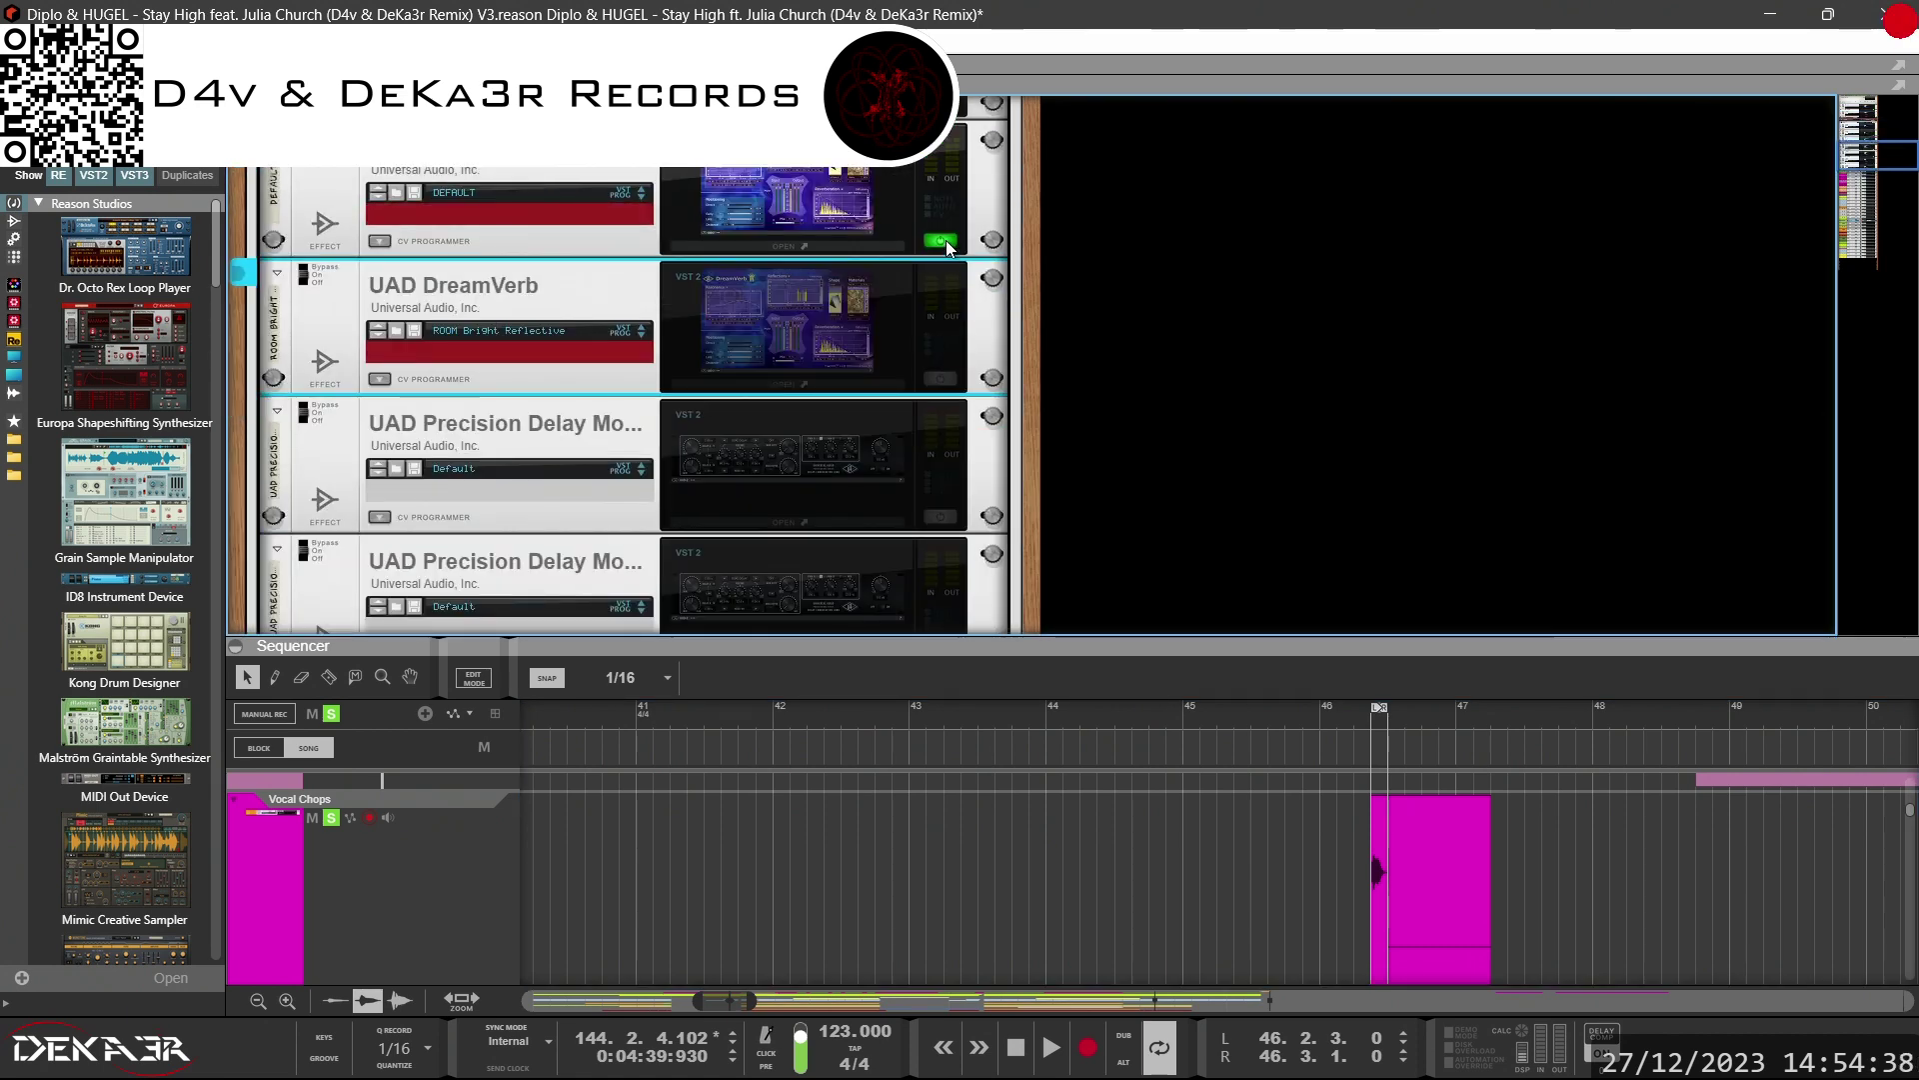
click(946, 242)
scroll(946, 238, up, 2)
scroll(948, 220, up, 3)
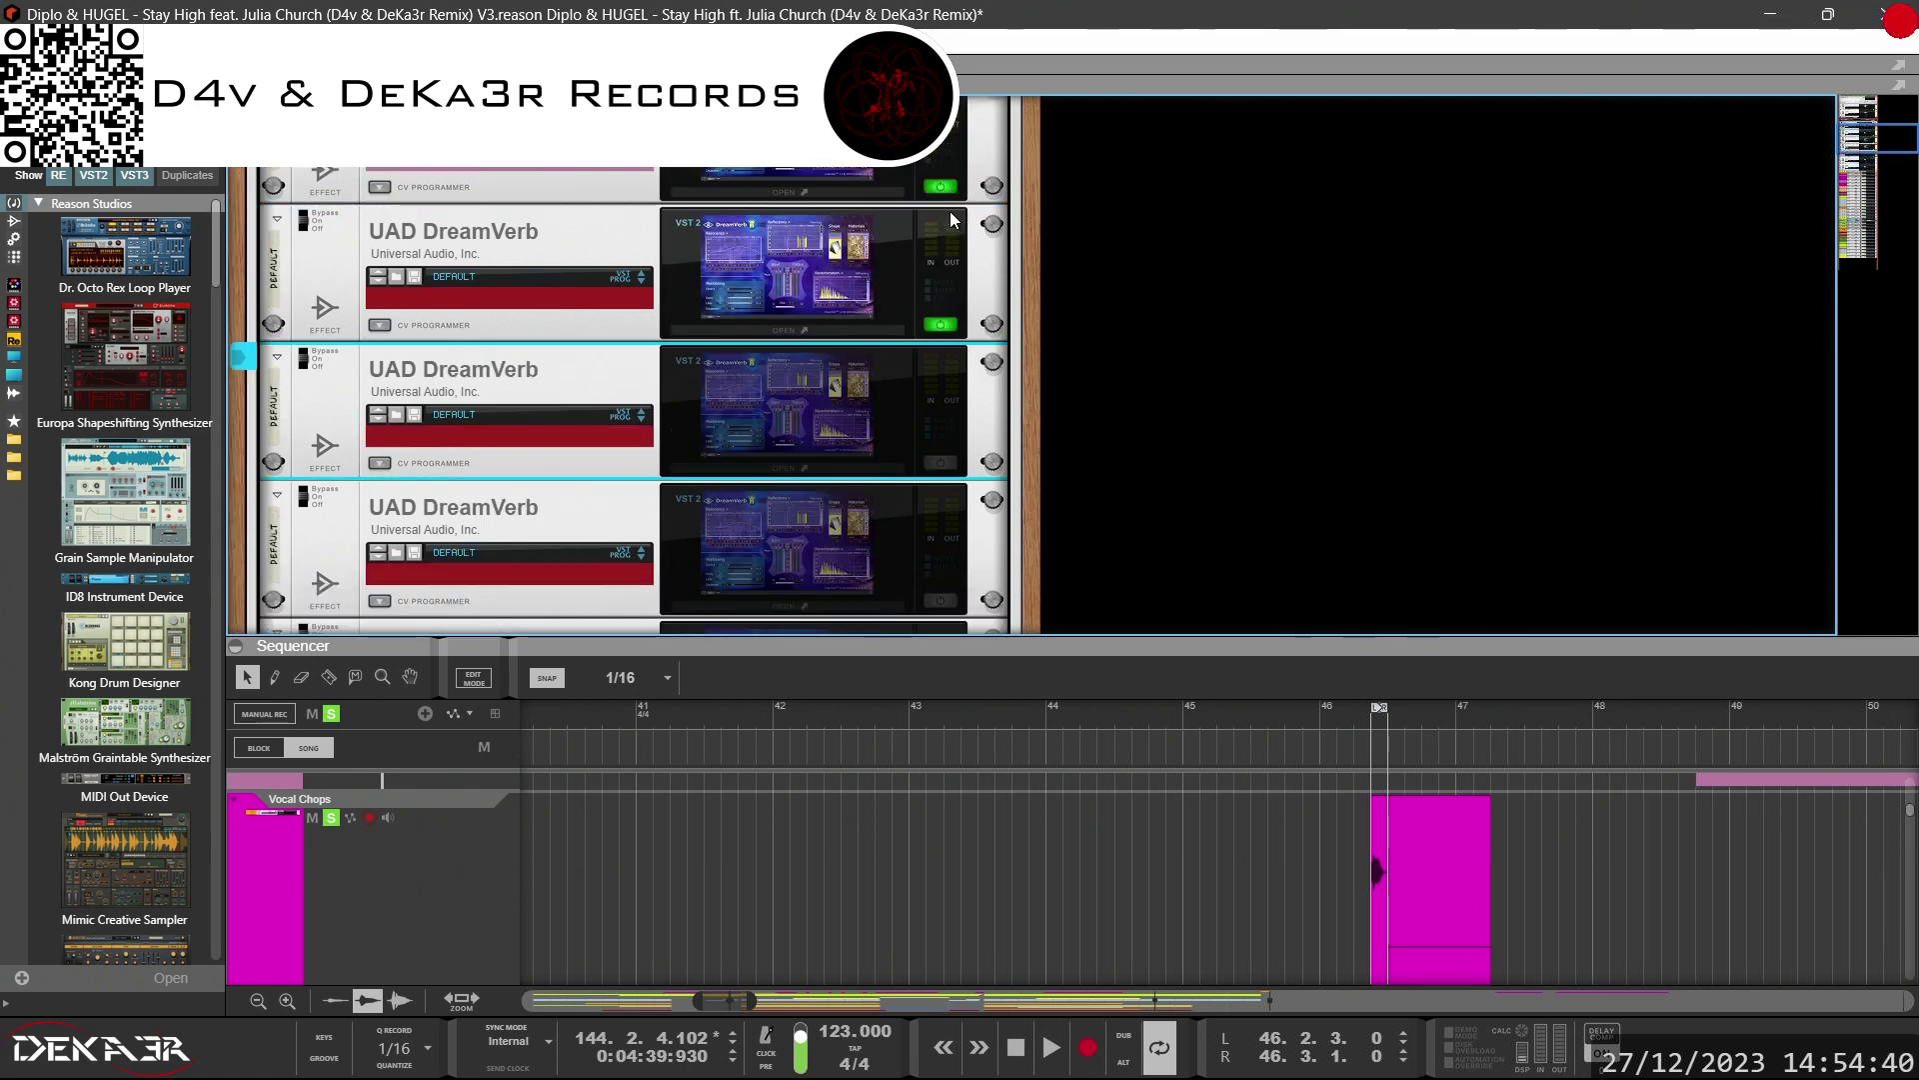
scroll(950, 184, up, 5)
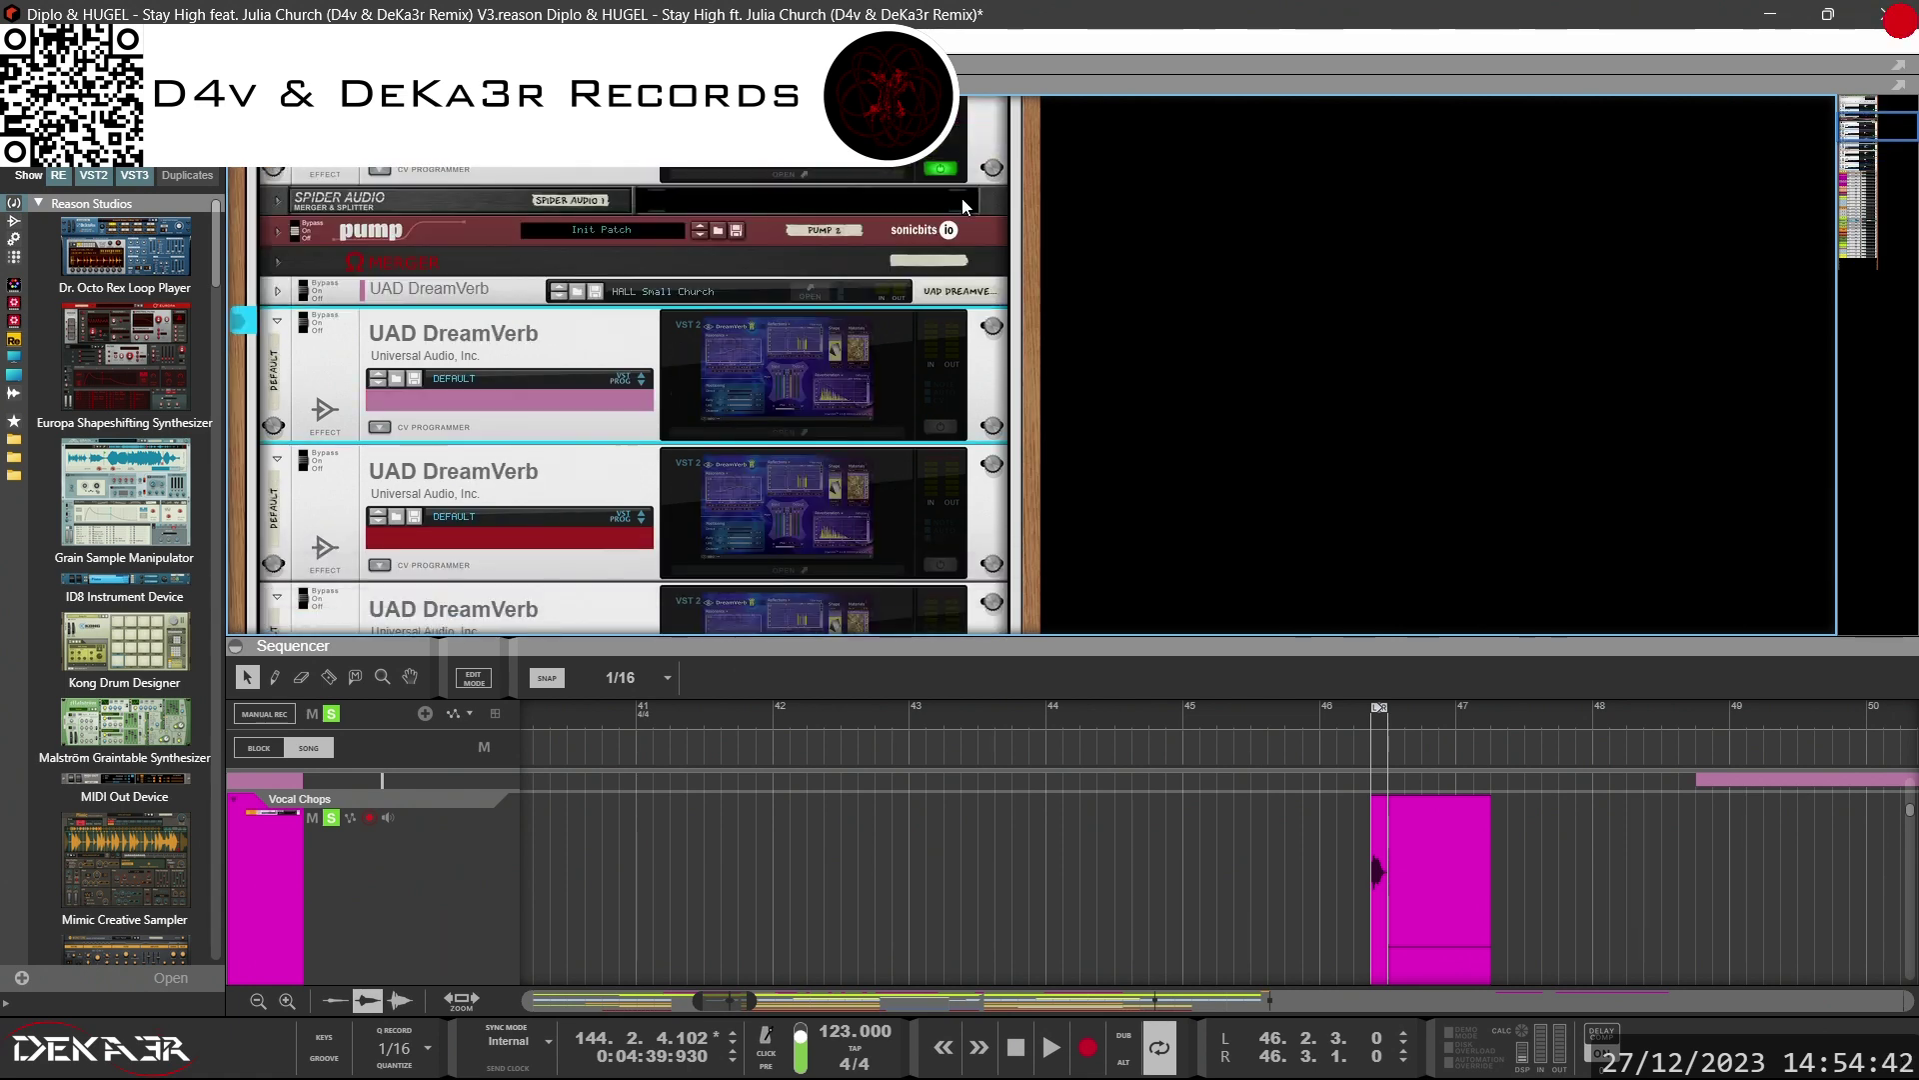
click(941, 290)
click(940, 152)
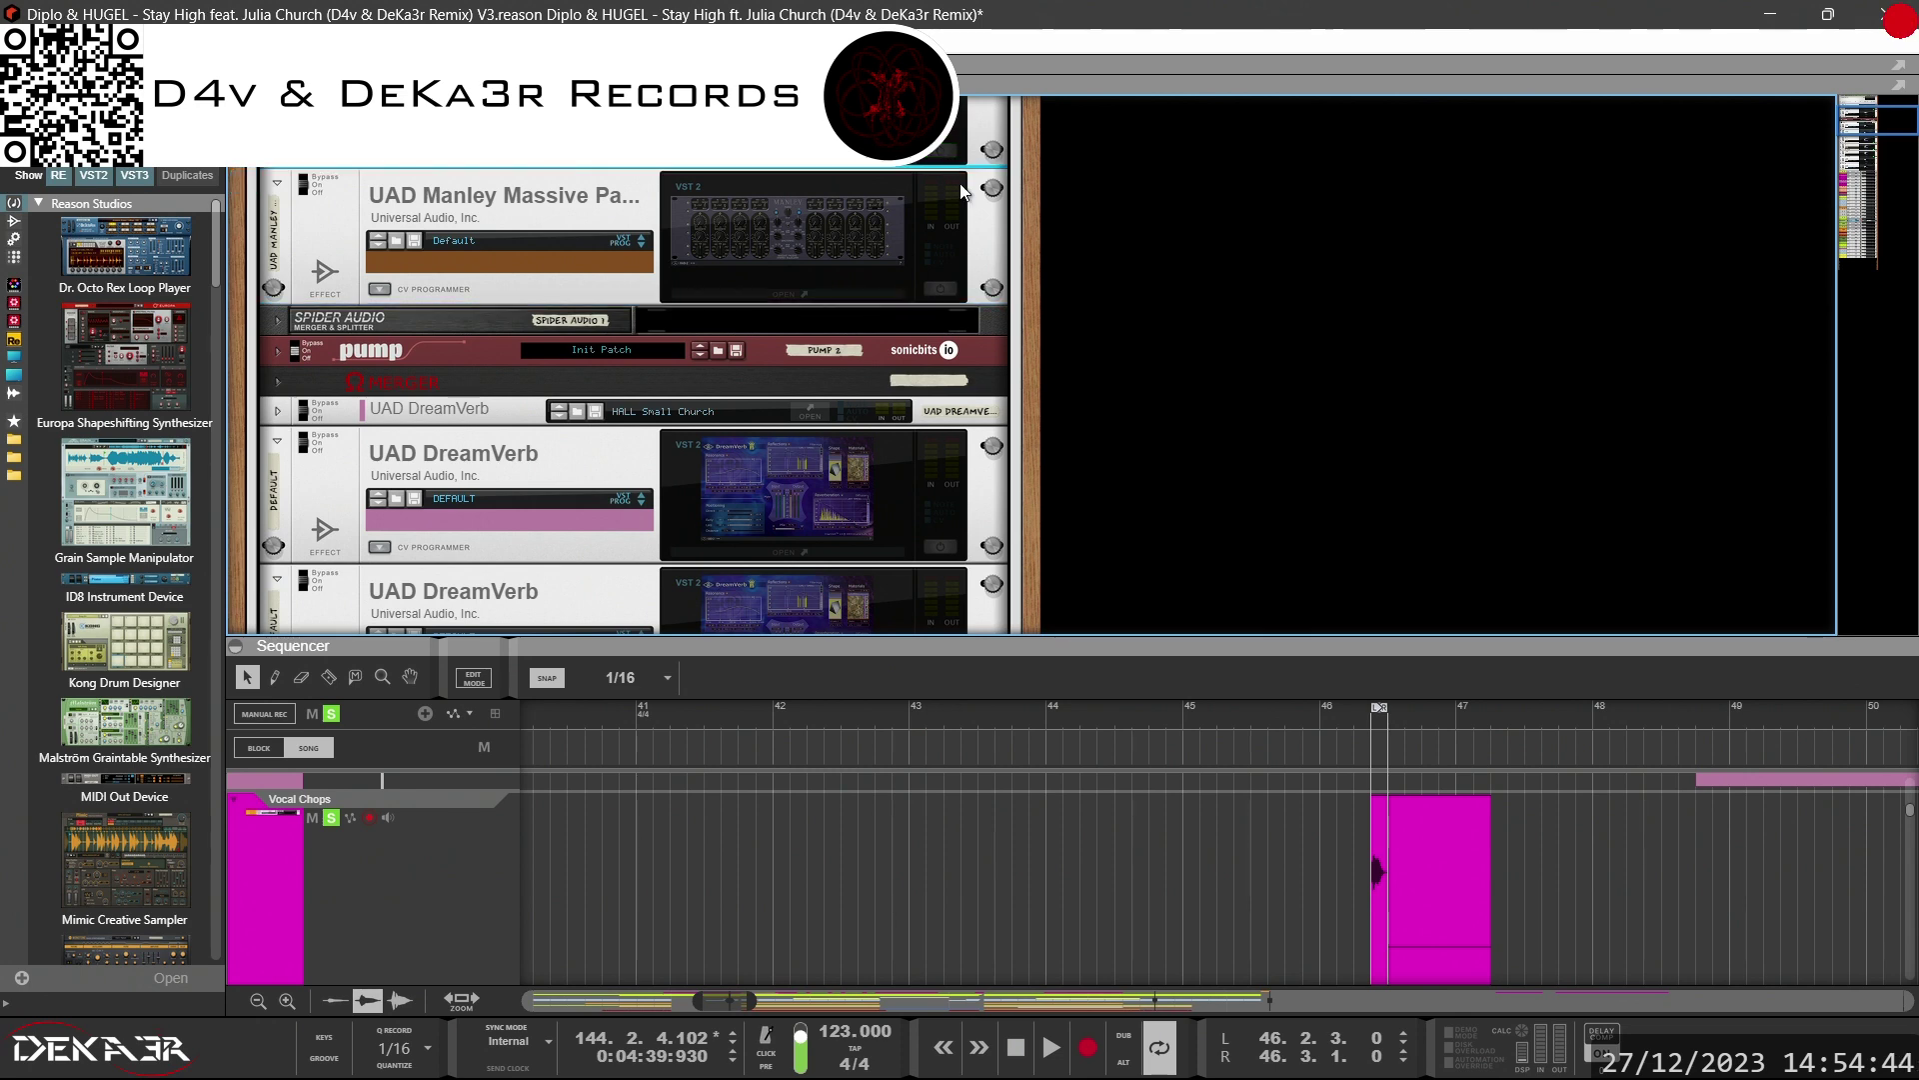
drag(1085, 654, 1108, 129)
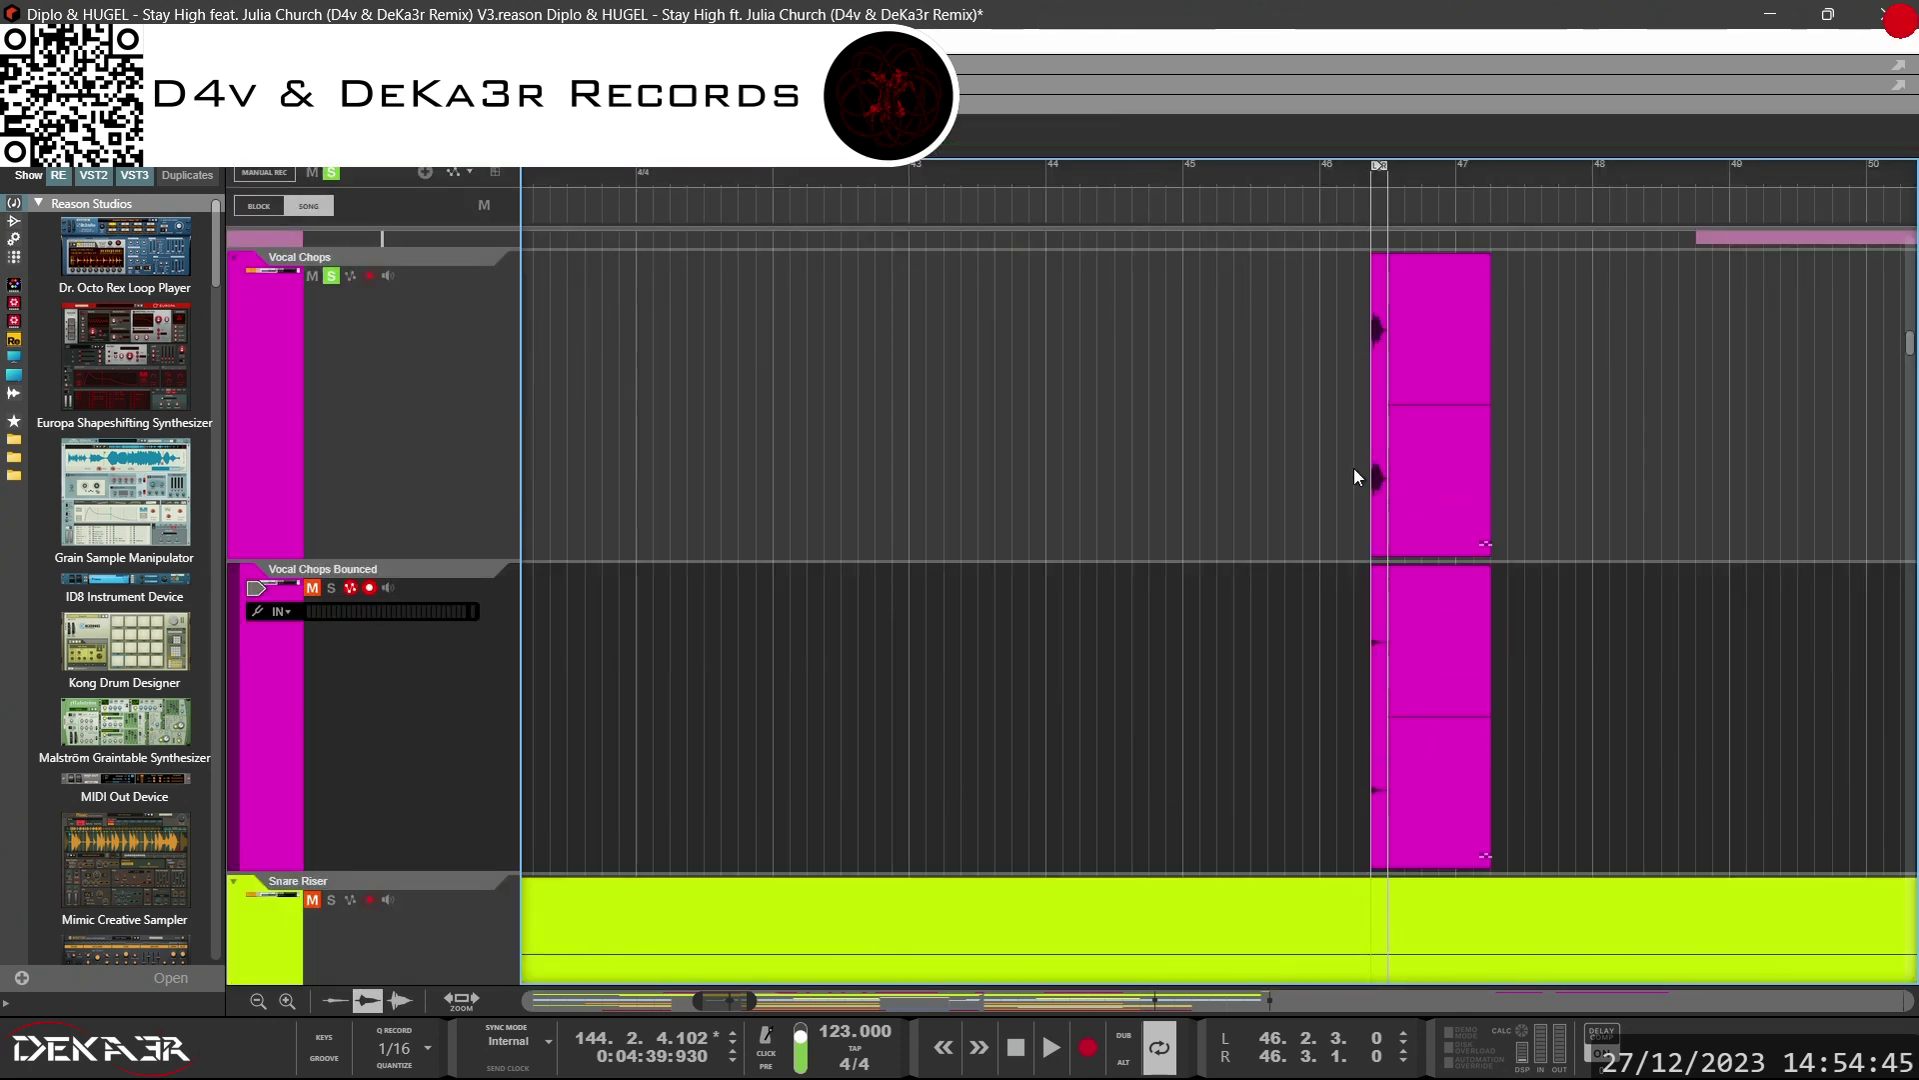
drag(1567, 385, 1343, 447)
right_click(1432, 468)
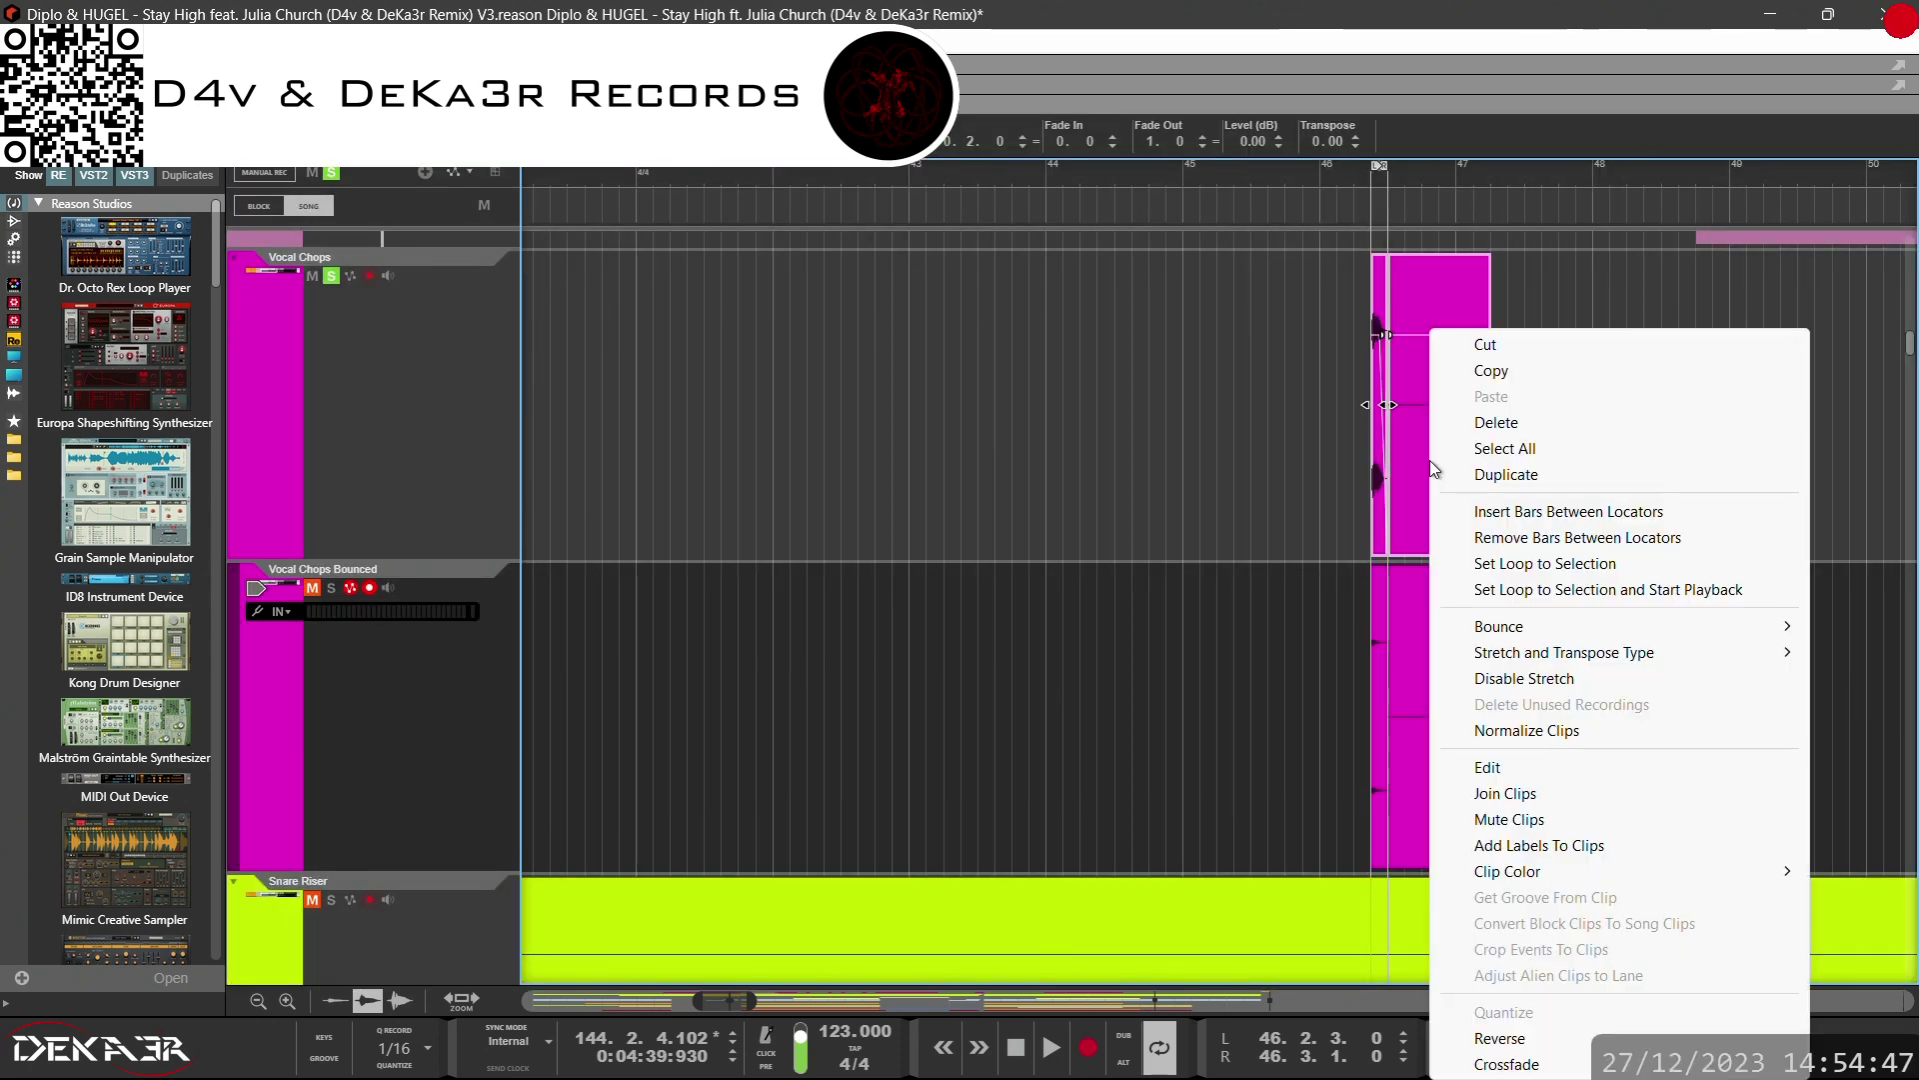
click(1506, 790)
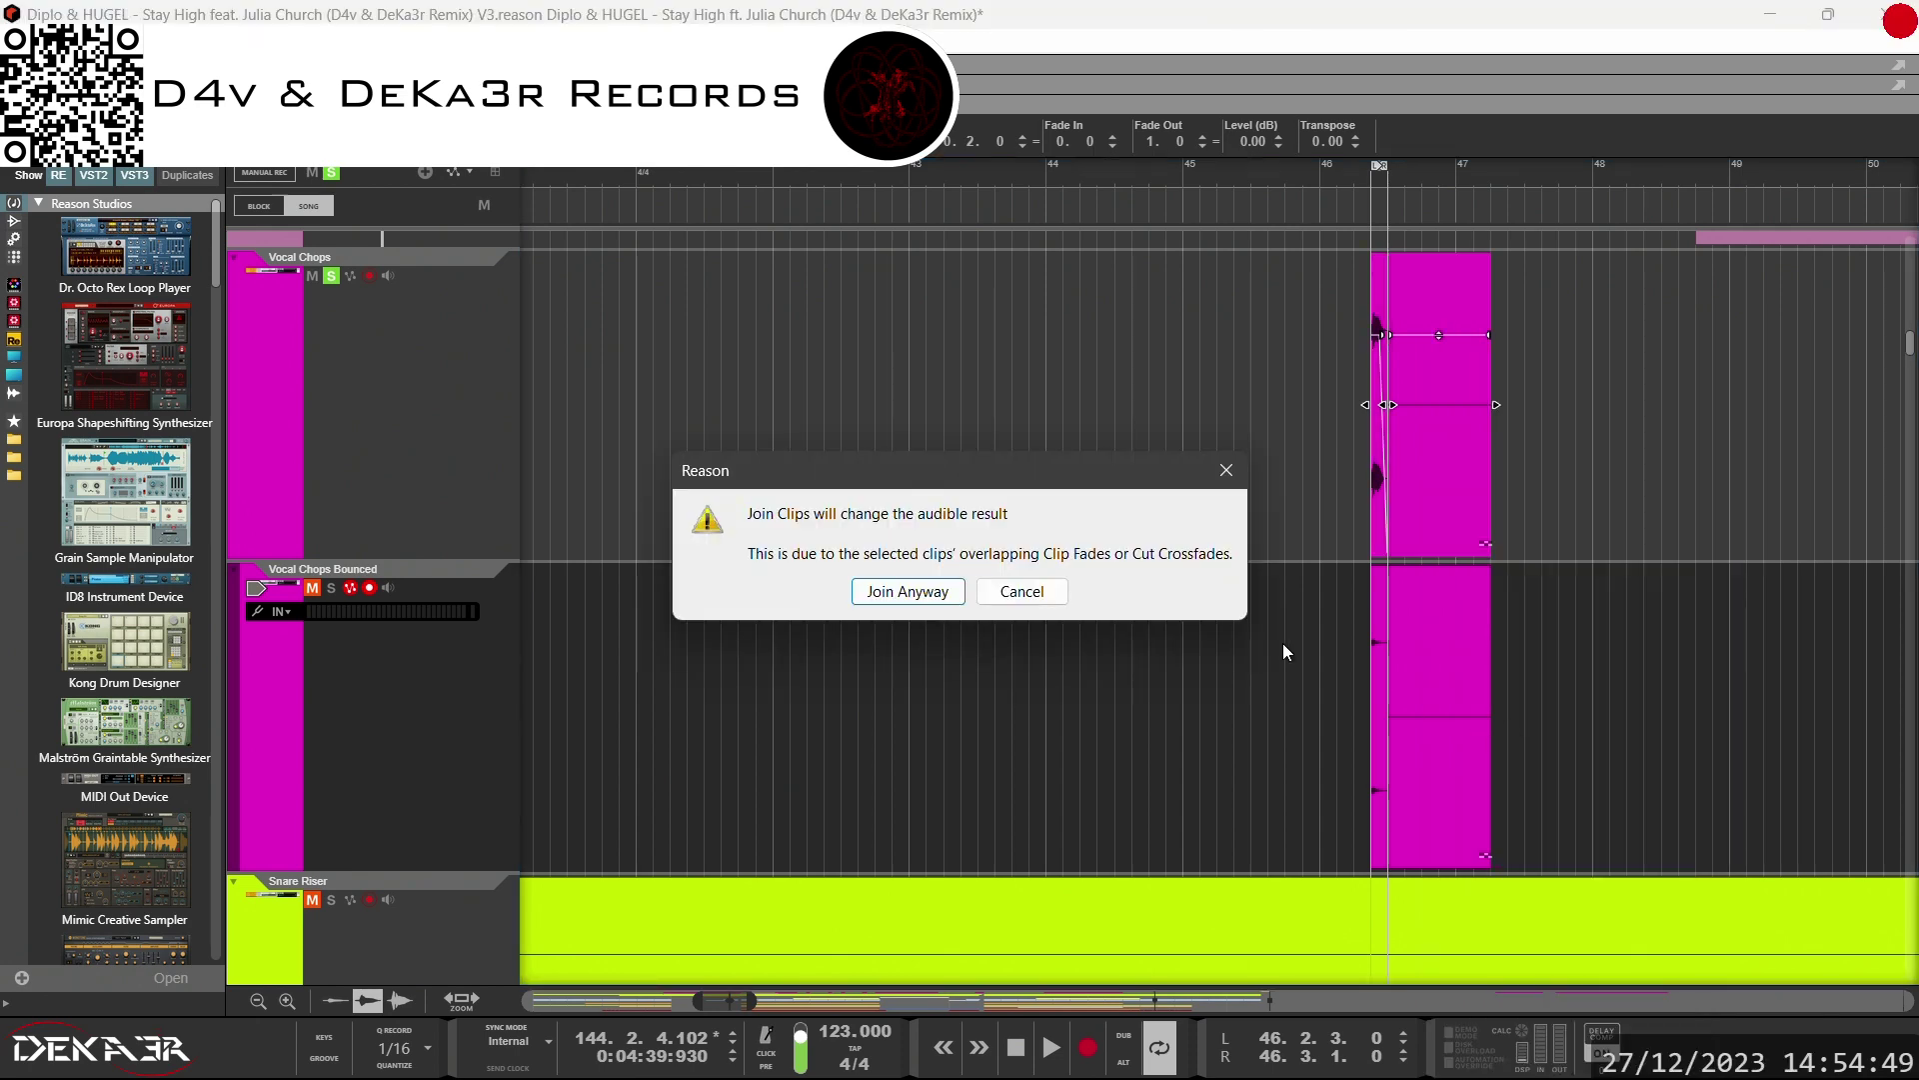
click(1025, 591)
Bounce in place the two adjacent Vocal Chops clips near bar 46.
mouse_move(752, 1003)
mouse_down()
mouse_move(716, 1003)
mouse_move(738, 1006)
mouse_up()
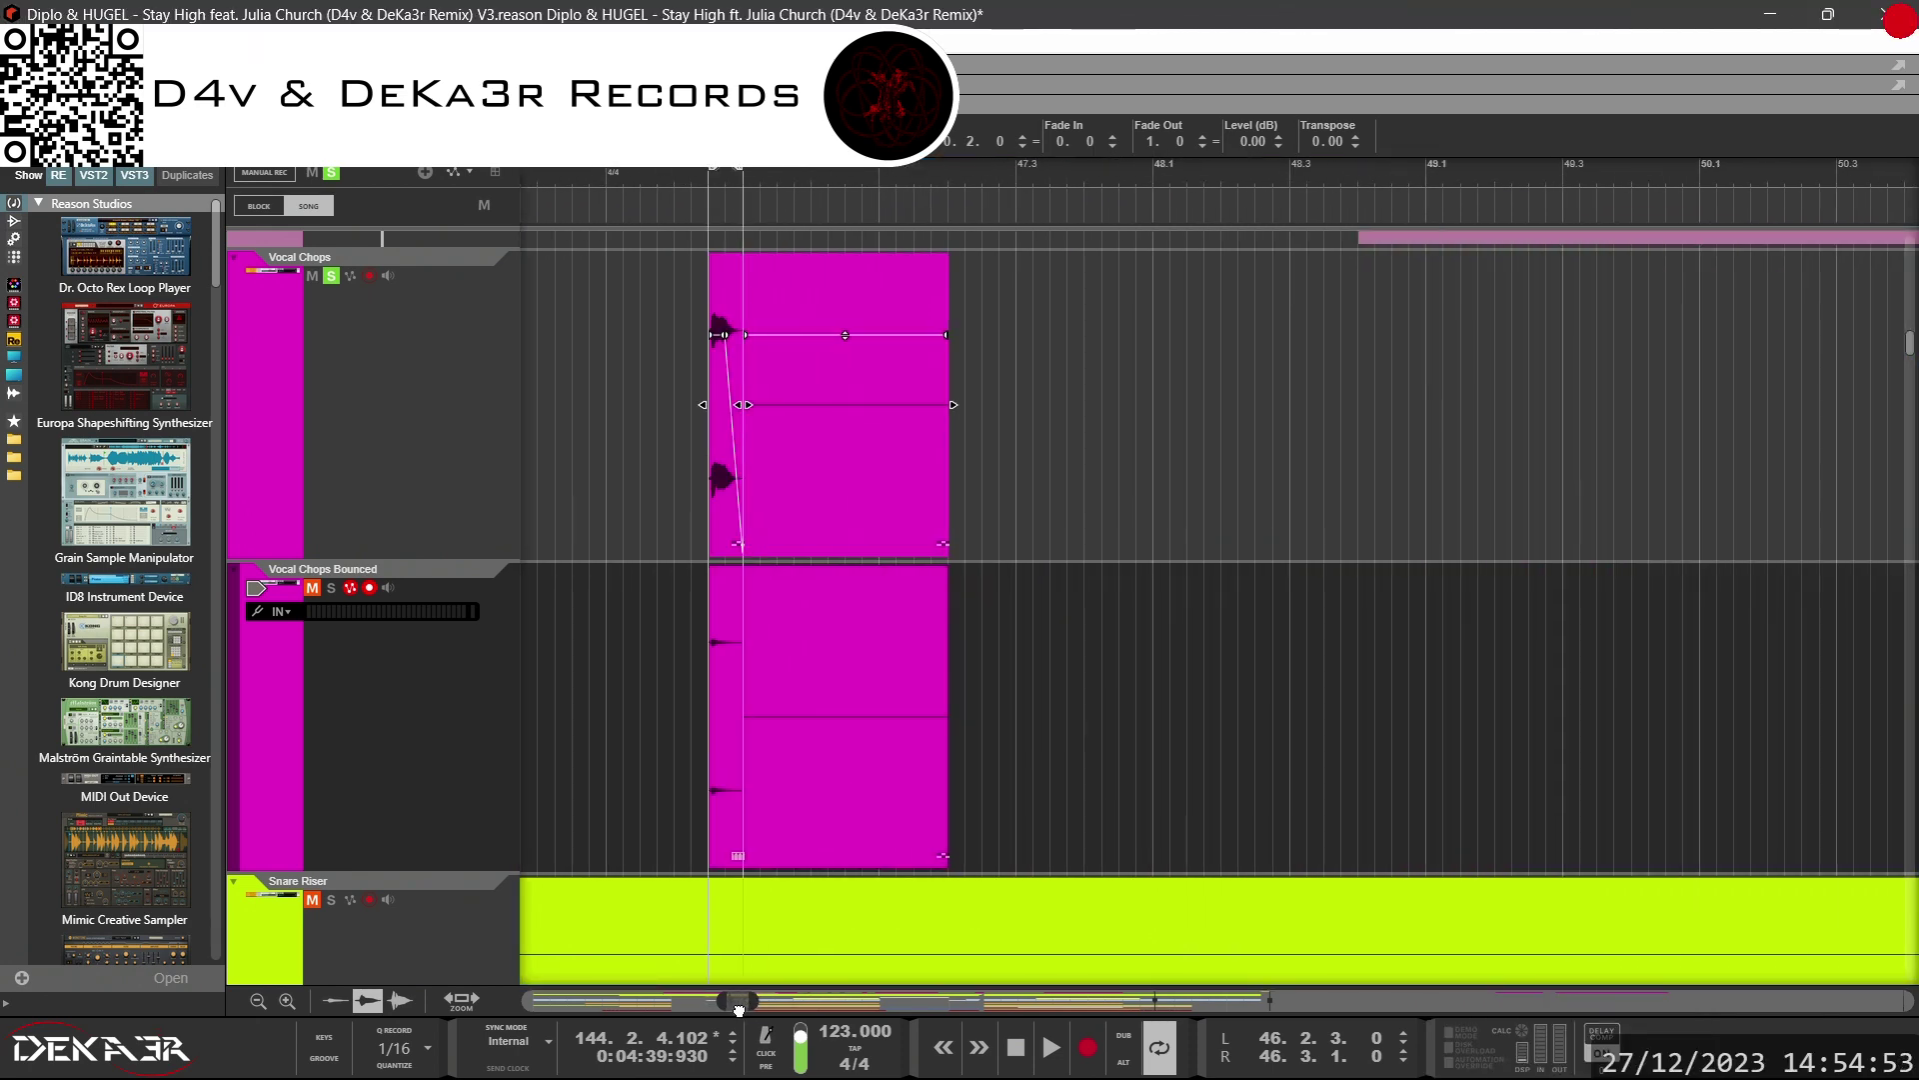
drag(1066, 436, 714, 453)
right_click(810, 466)
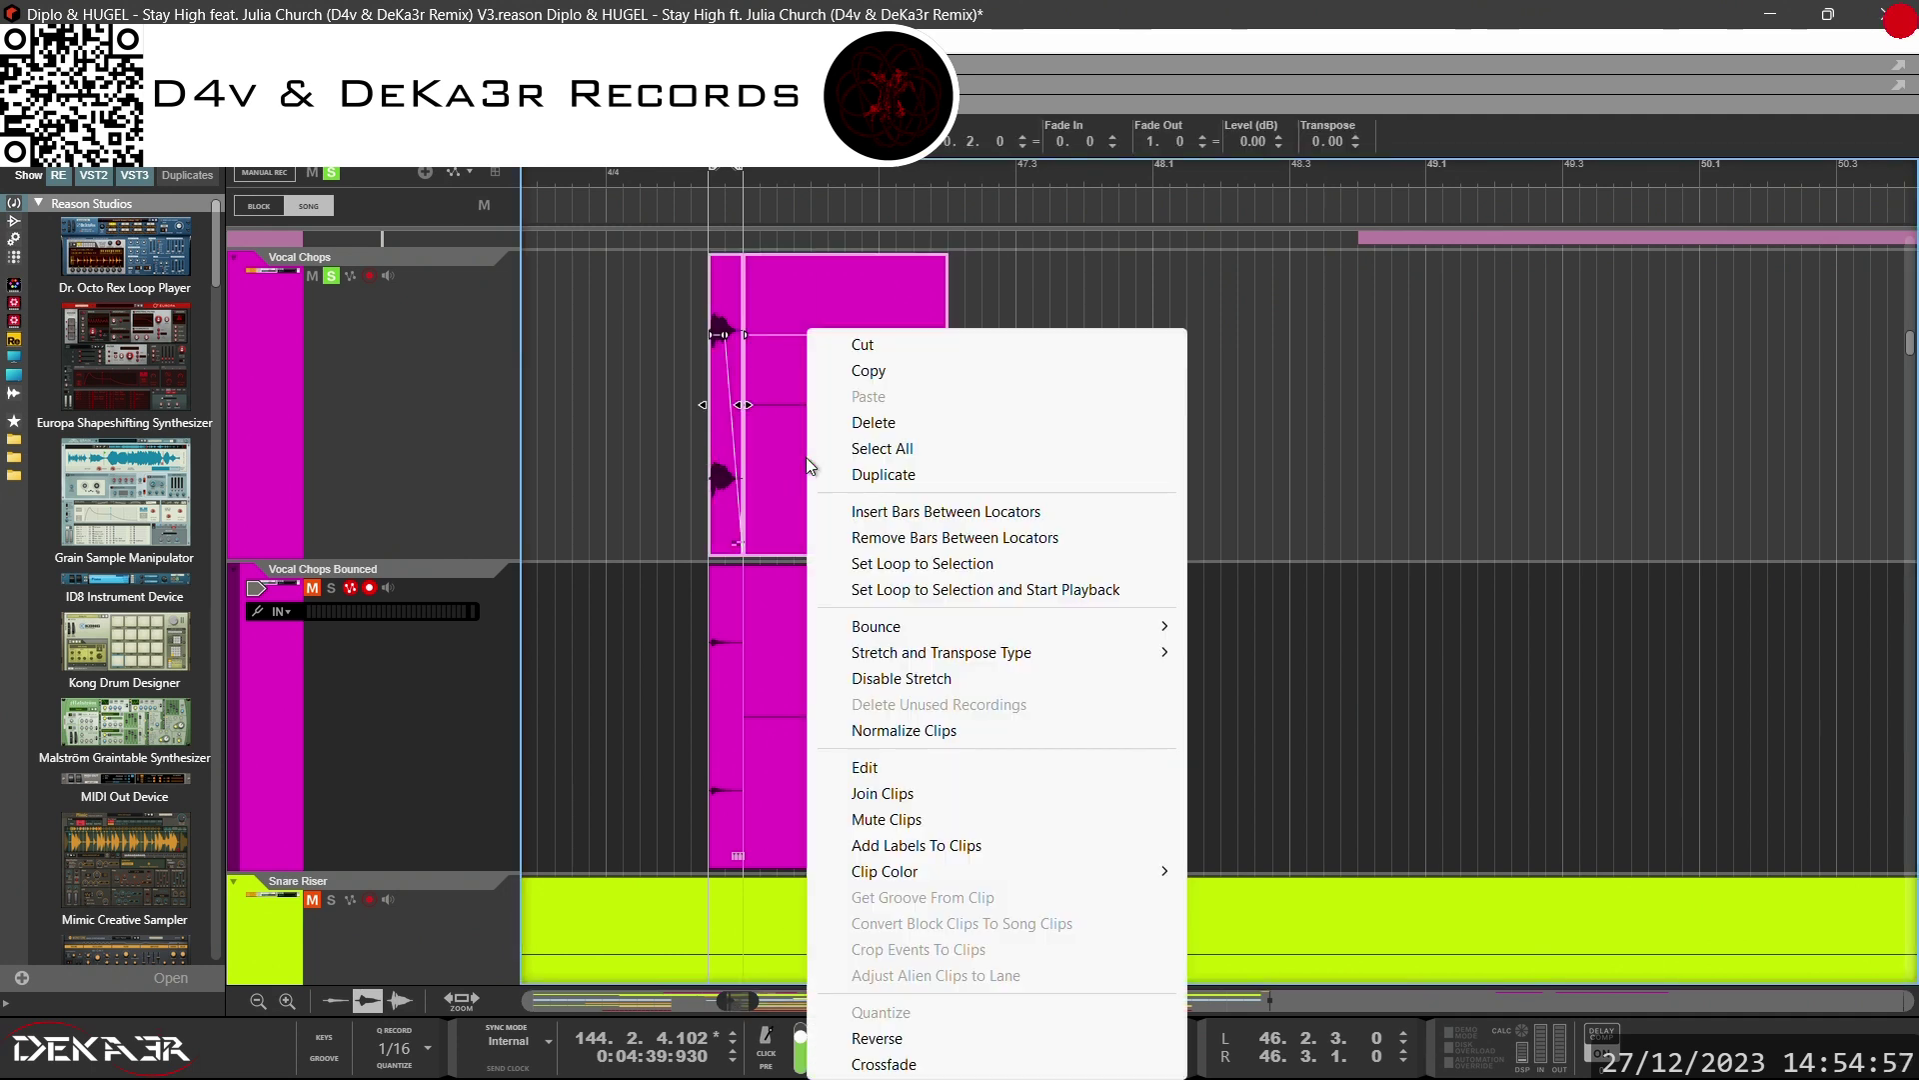
mouse_move(1159, 626)
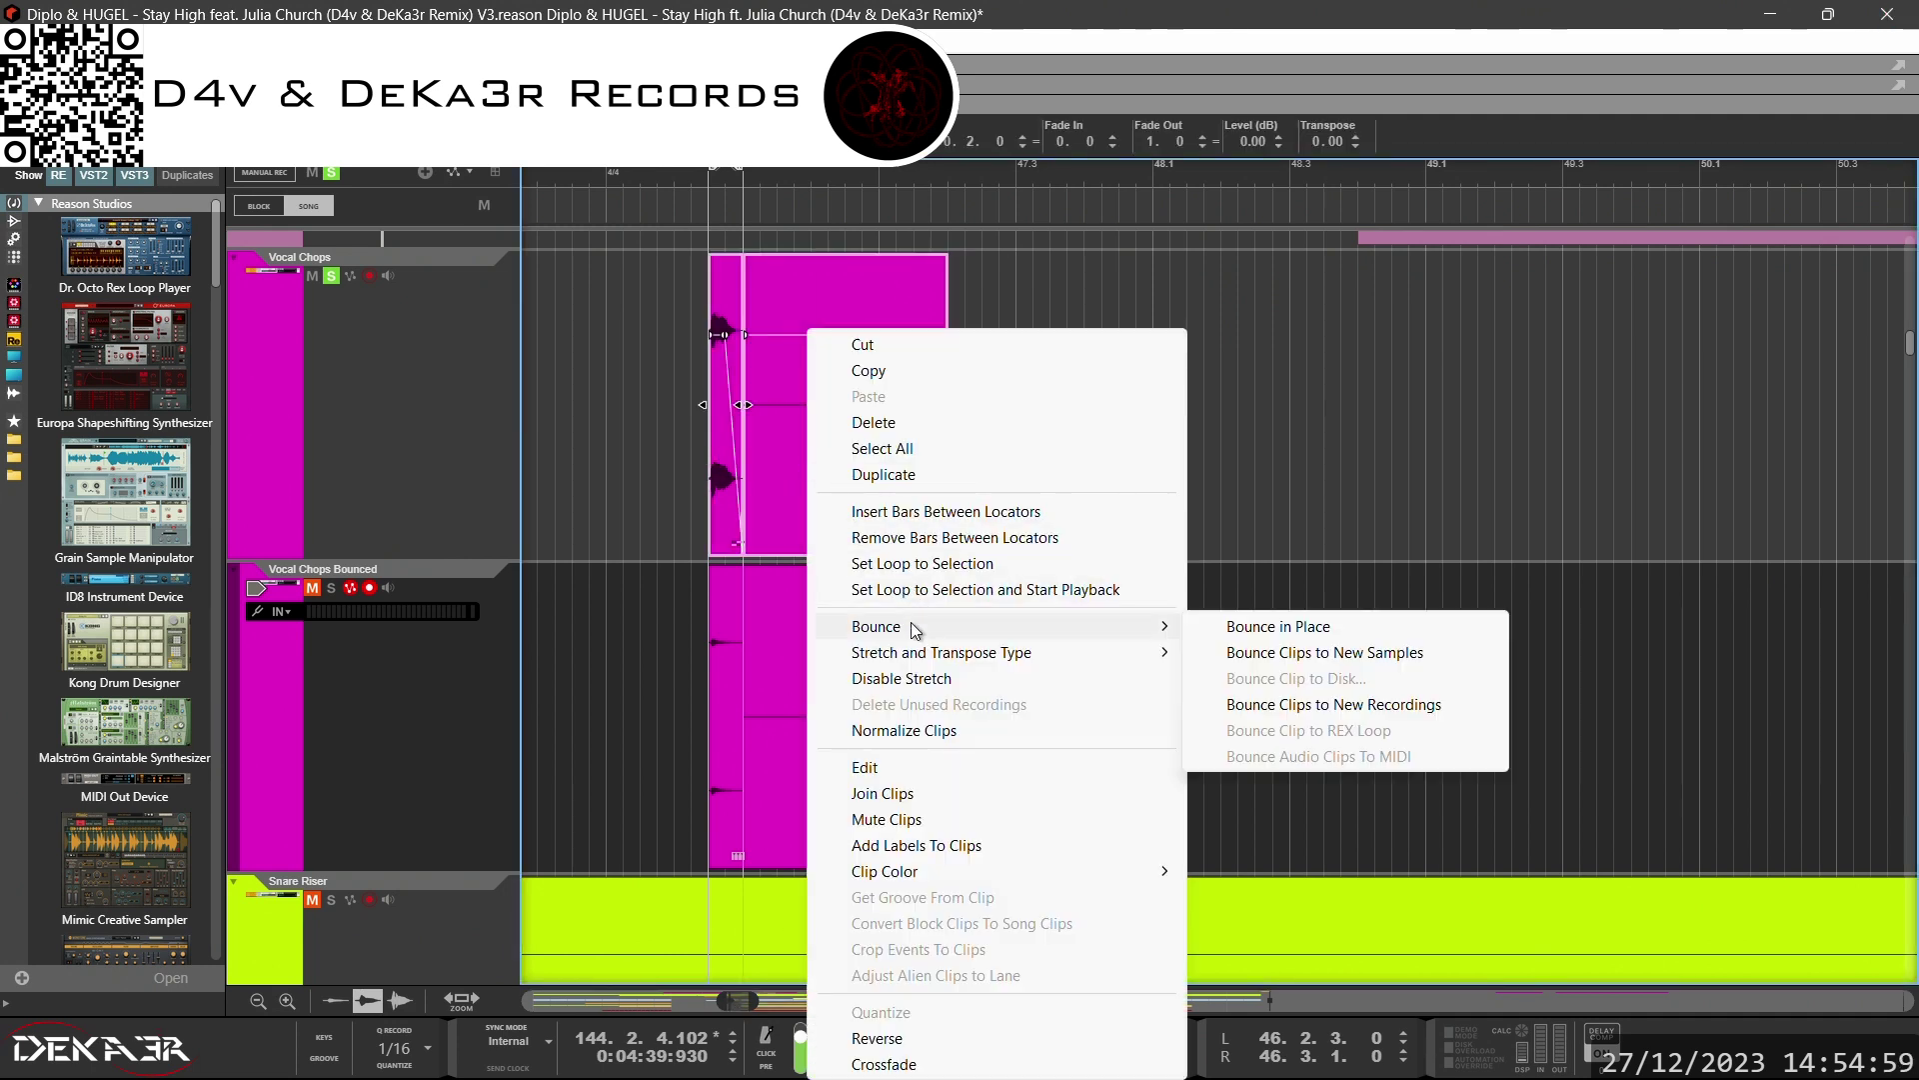
click(1228, 628)
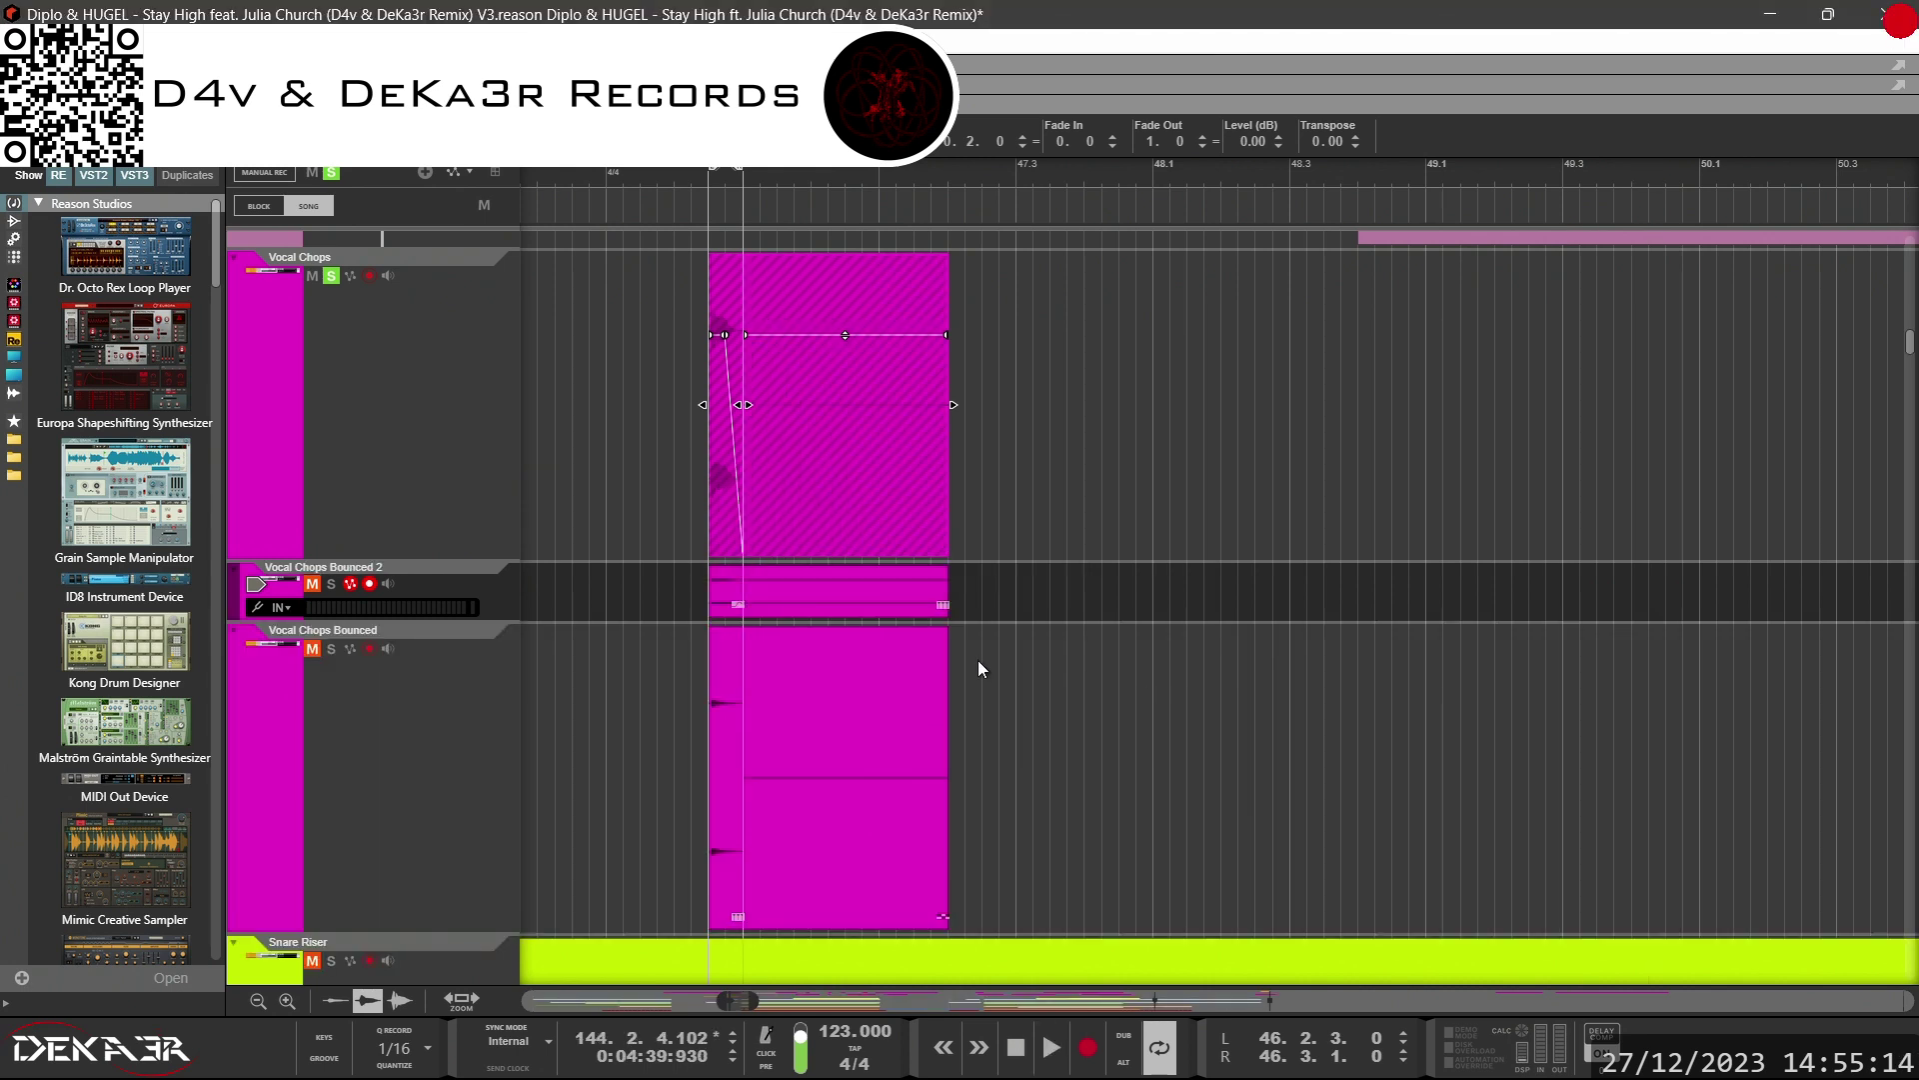
Join the two clips on the Vocal Chops Bounced 2 track into one clip.
drag(989, 562, 707, 615)
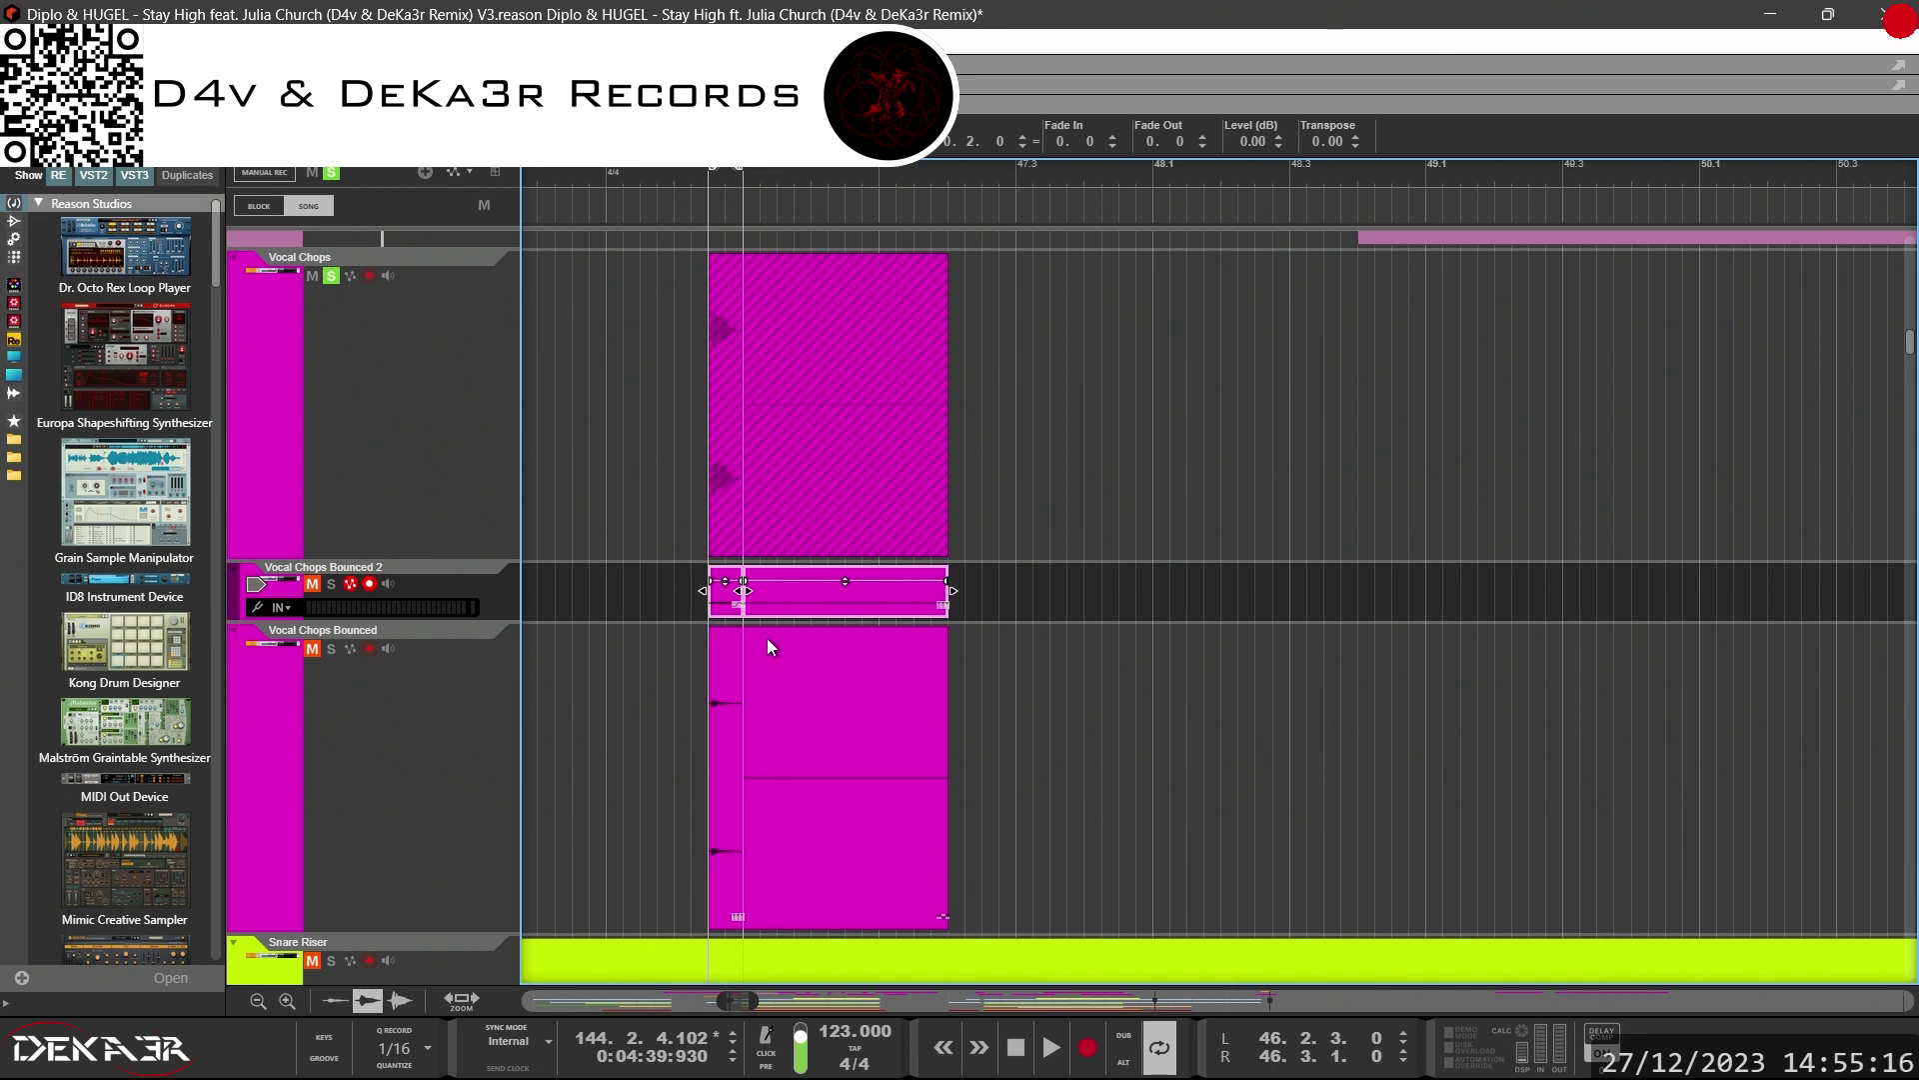
right_click(789, 603)
click(846, 730)
Bounce in place the two adjacent clips near bar 46 on the original Vocal Chops Bounced track.
drag(1049, 928, 728, 743)
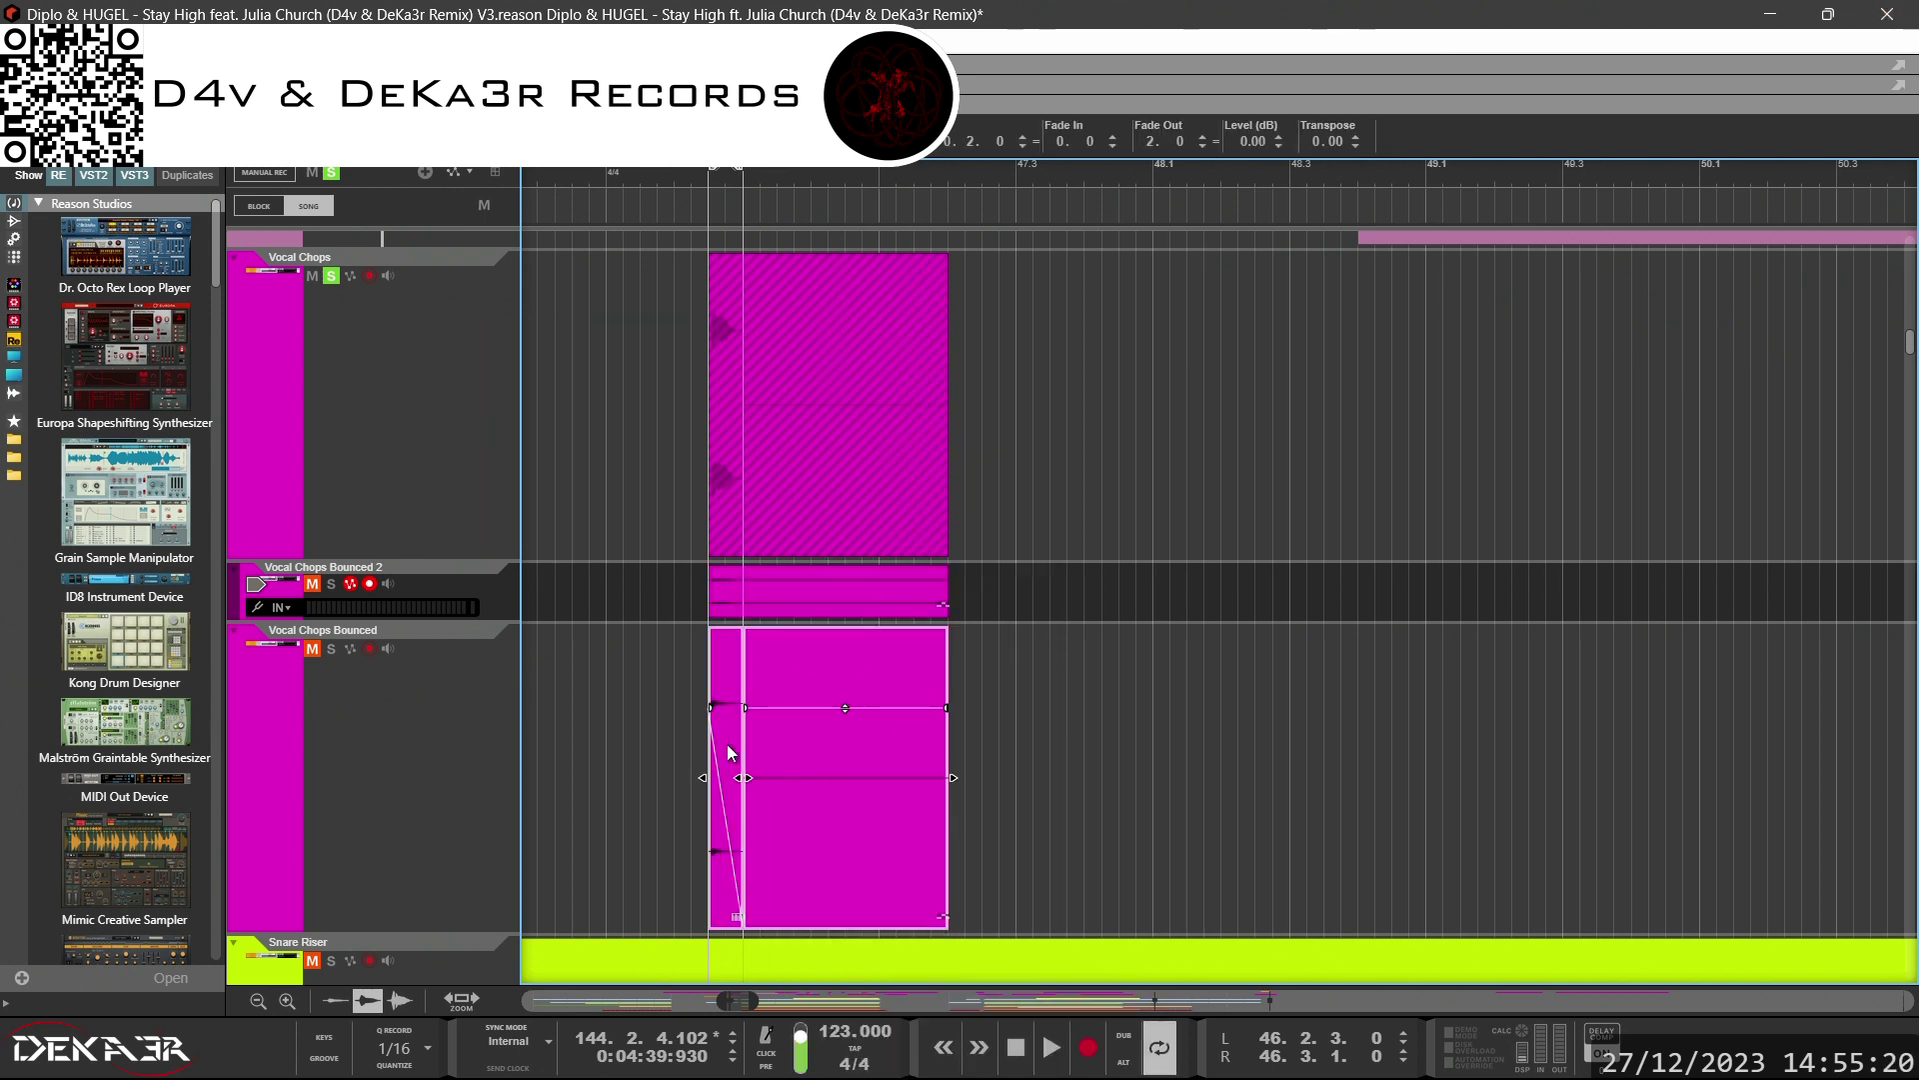
right_click(789, 786)
mouse_move(959, 563)
click(1235, 566)
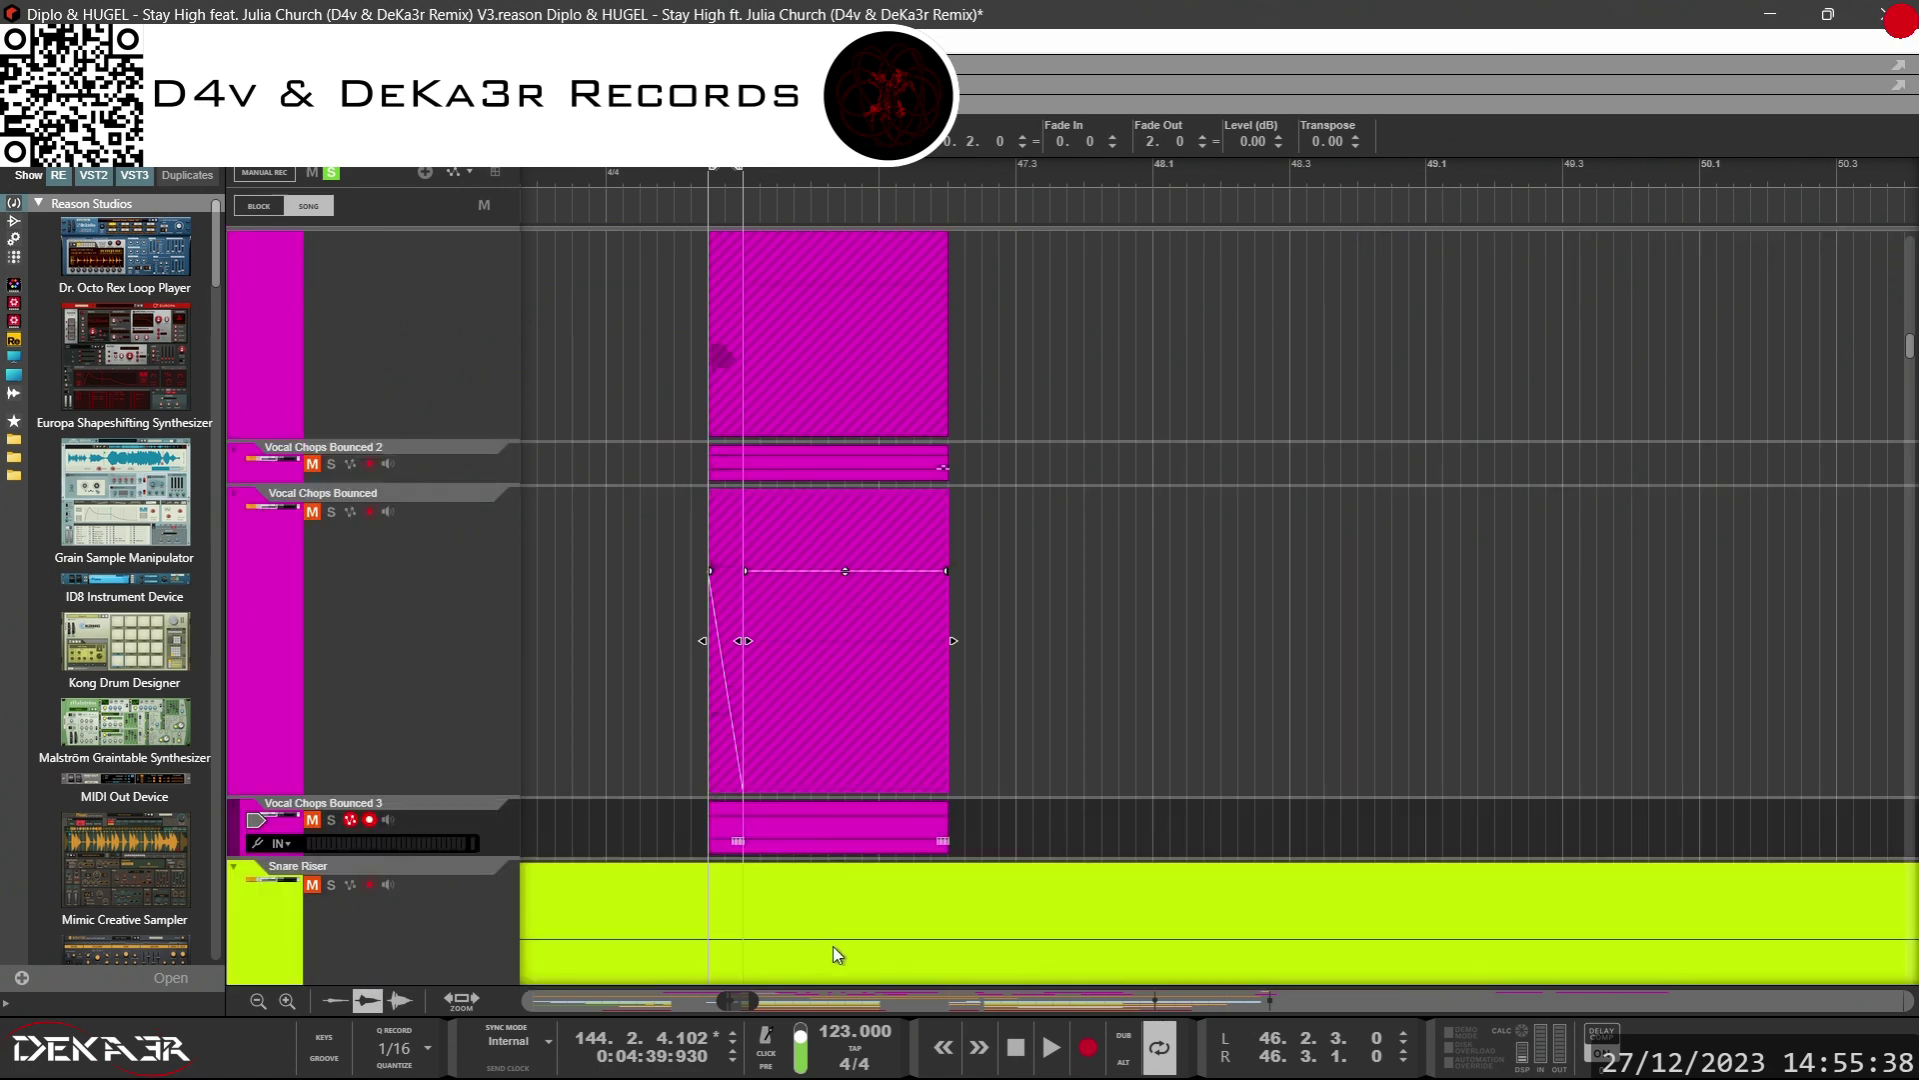
Join the two clips on the Vocal Chops Bounced 3 track into one clip.
scroll(1081, 818, down, 2)
scroll(1081, 818, up, 4)
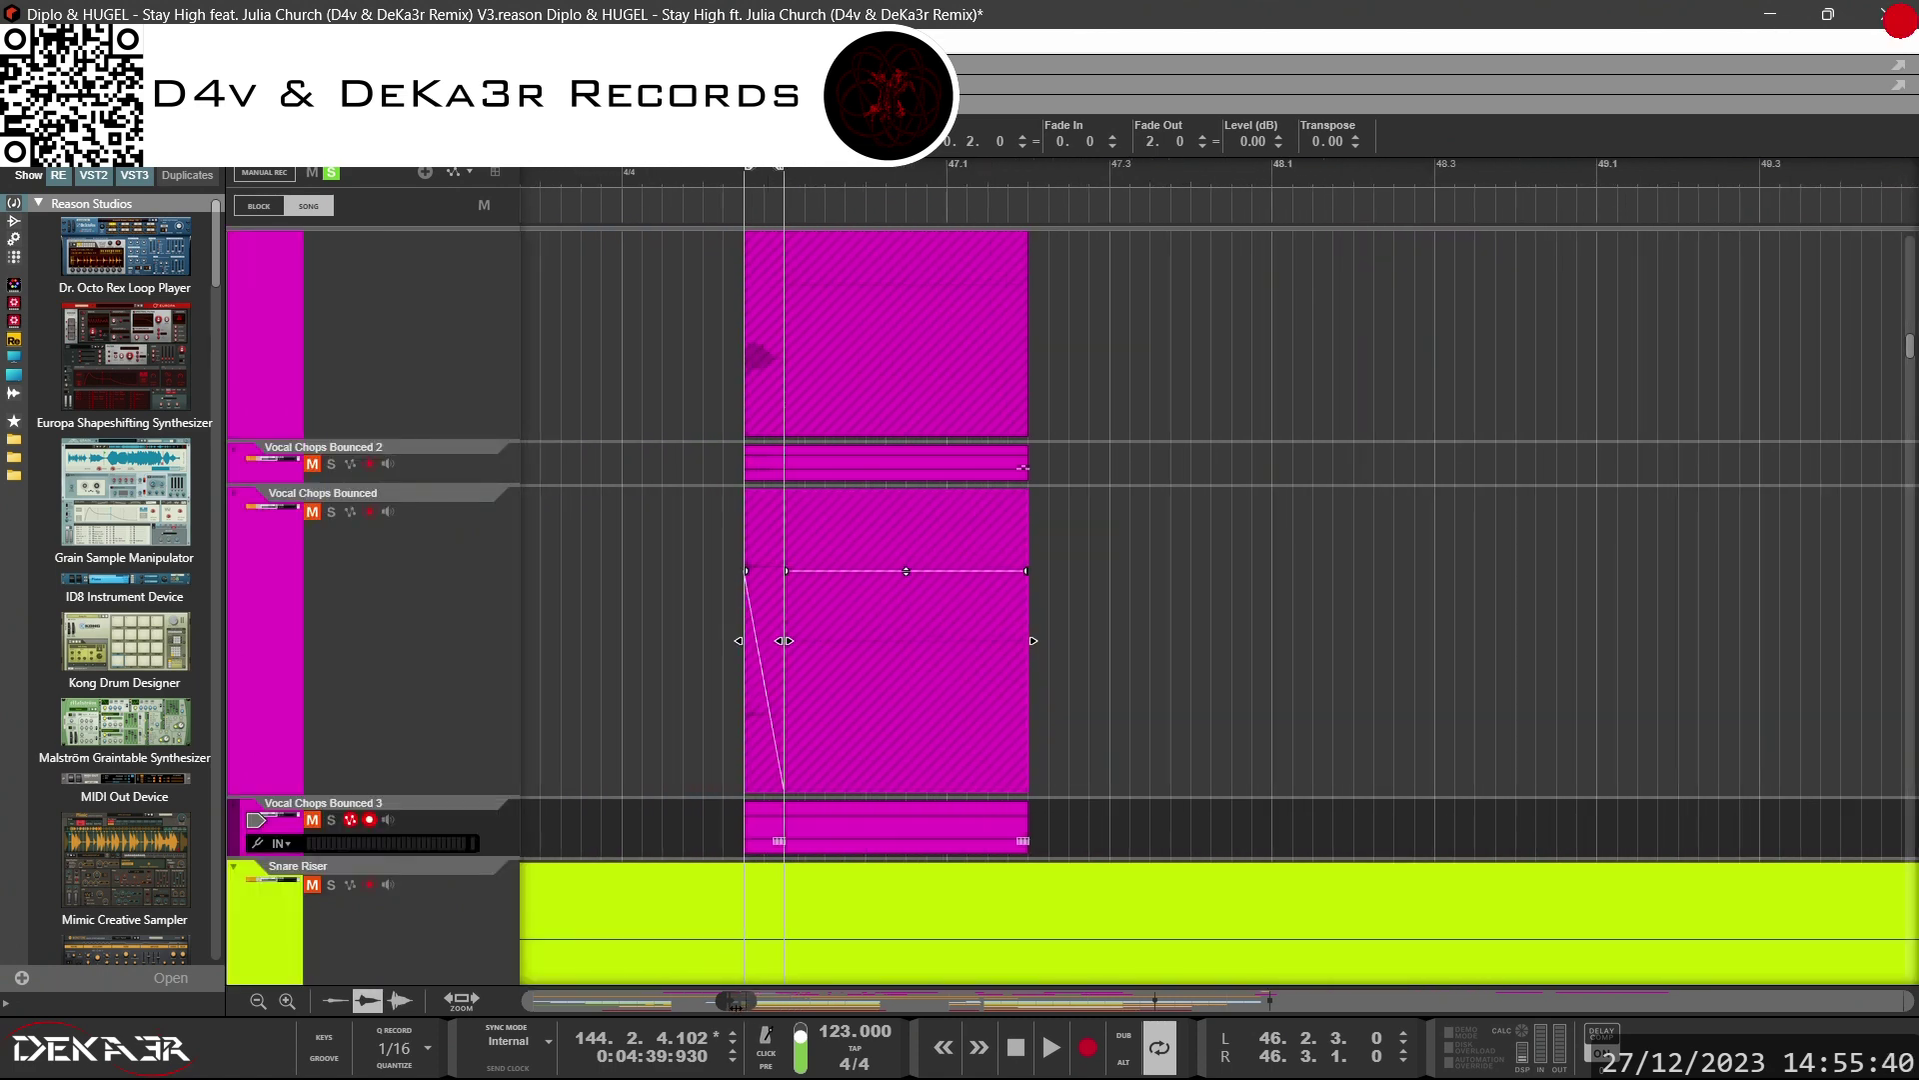
drag(1099, 837, 789, 837)
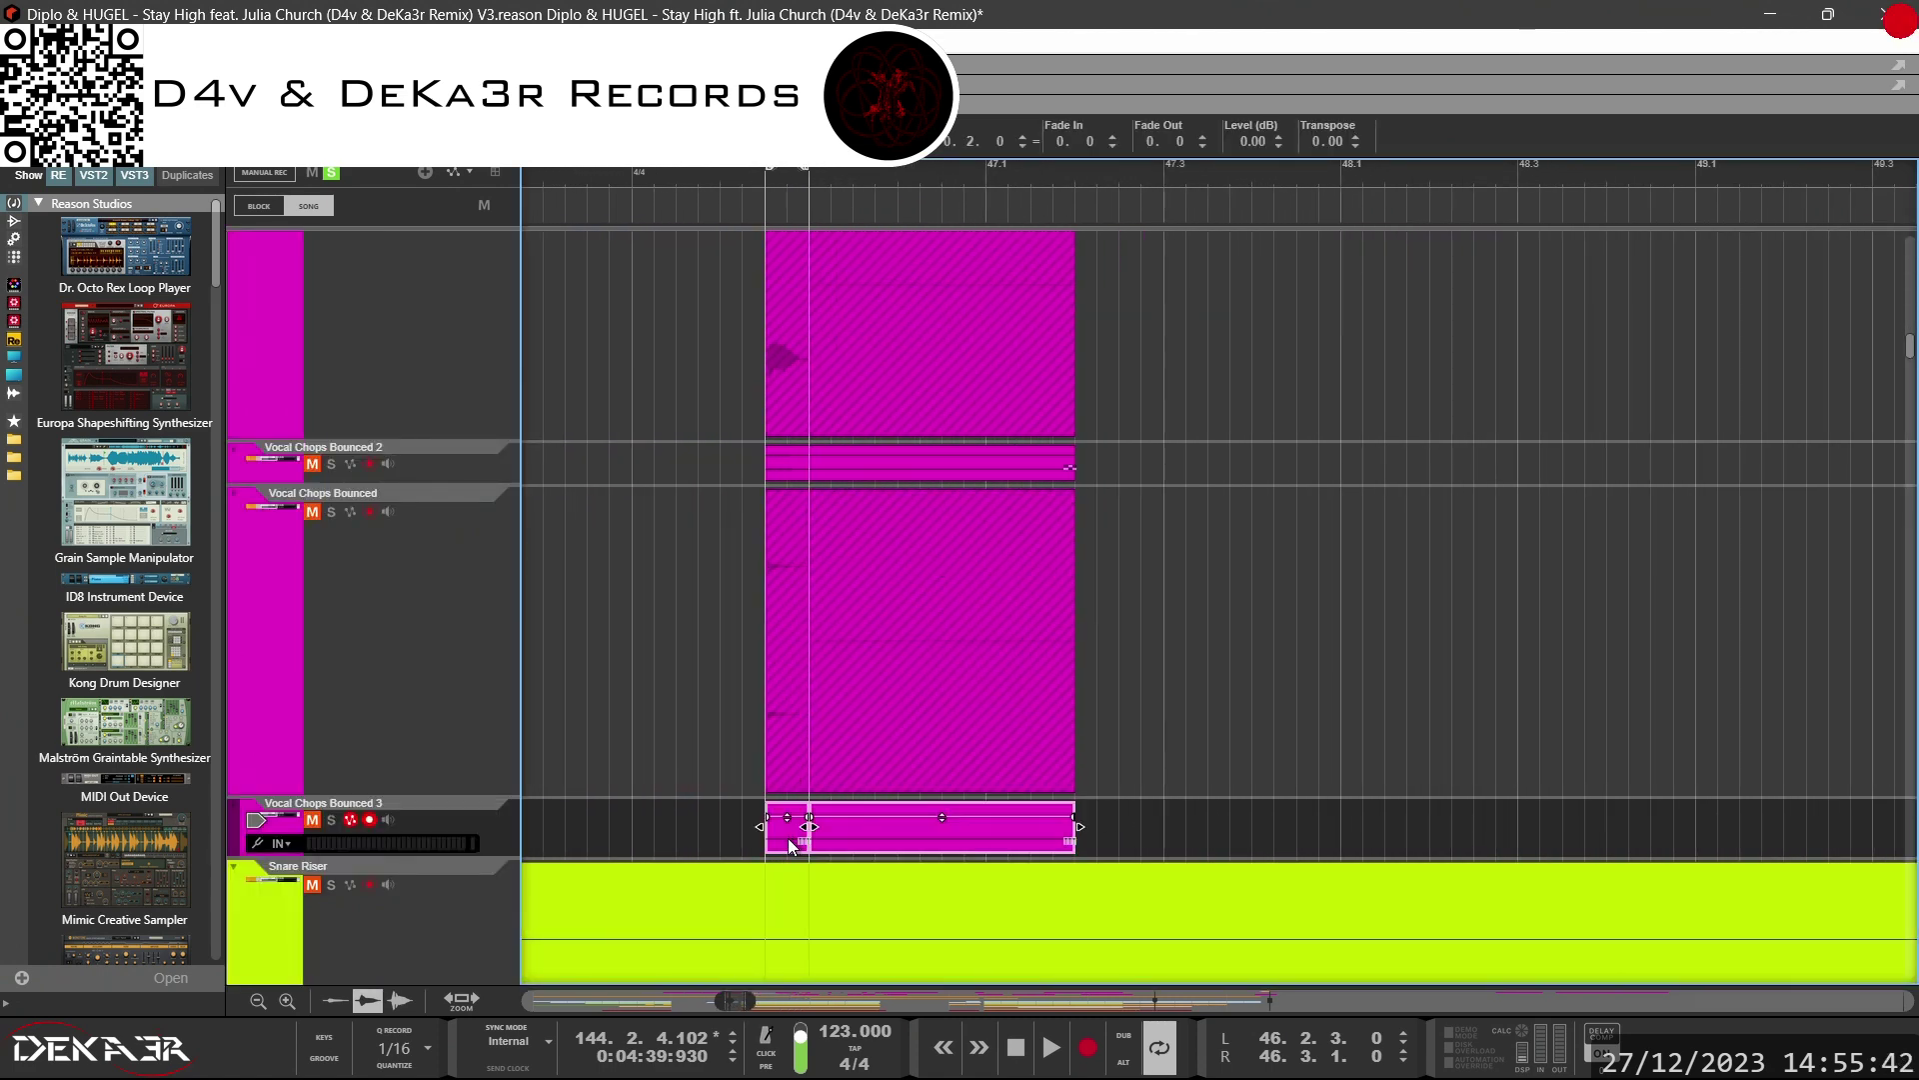
right_click(788, 838)
click(845, 489)
scroll(1267, 765, up, 3)
scroll(1267, 767, down, 2)
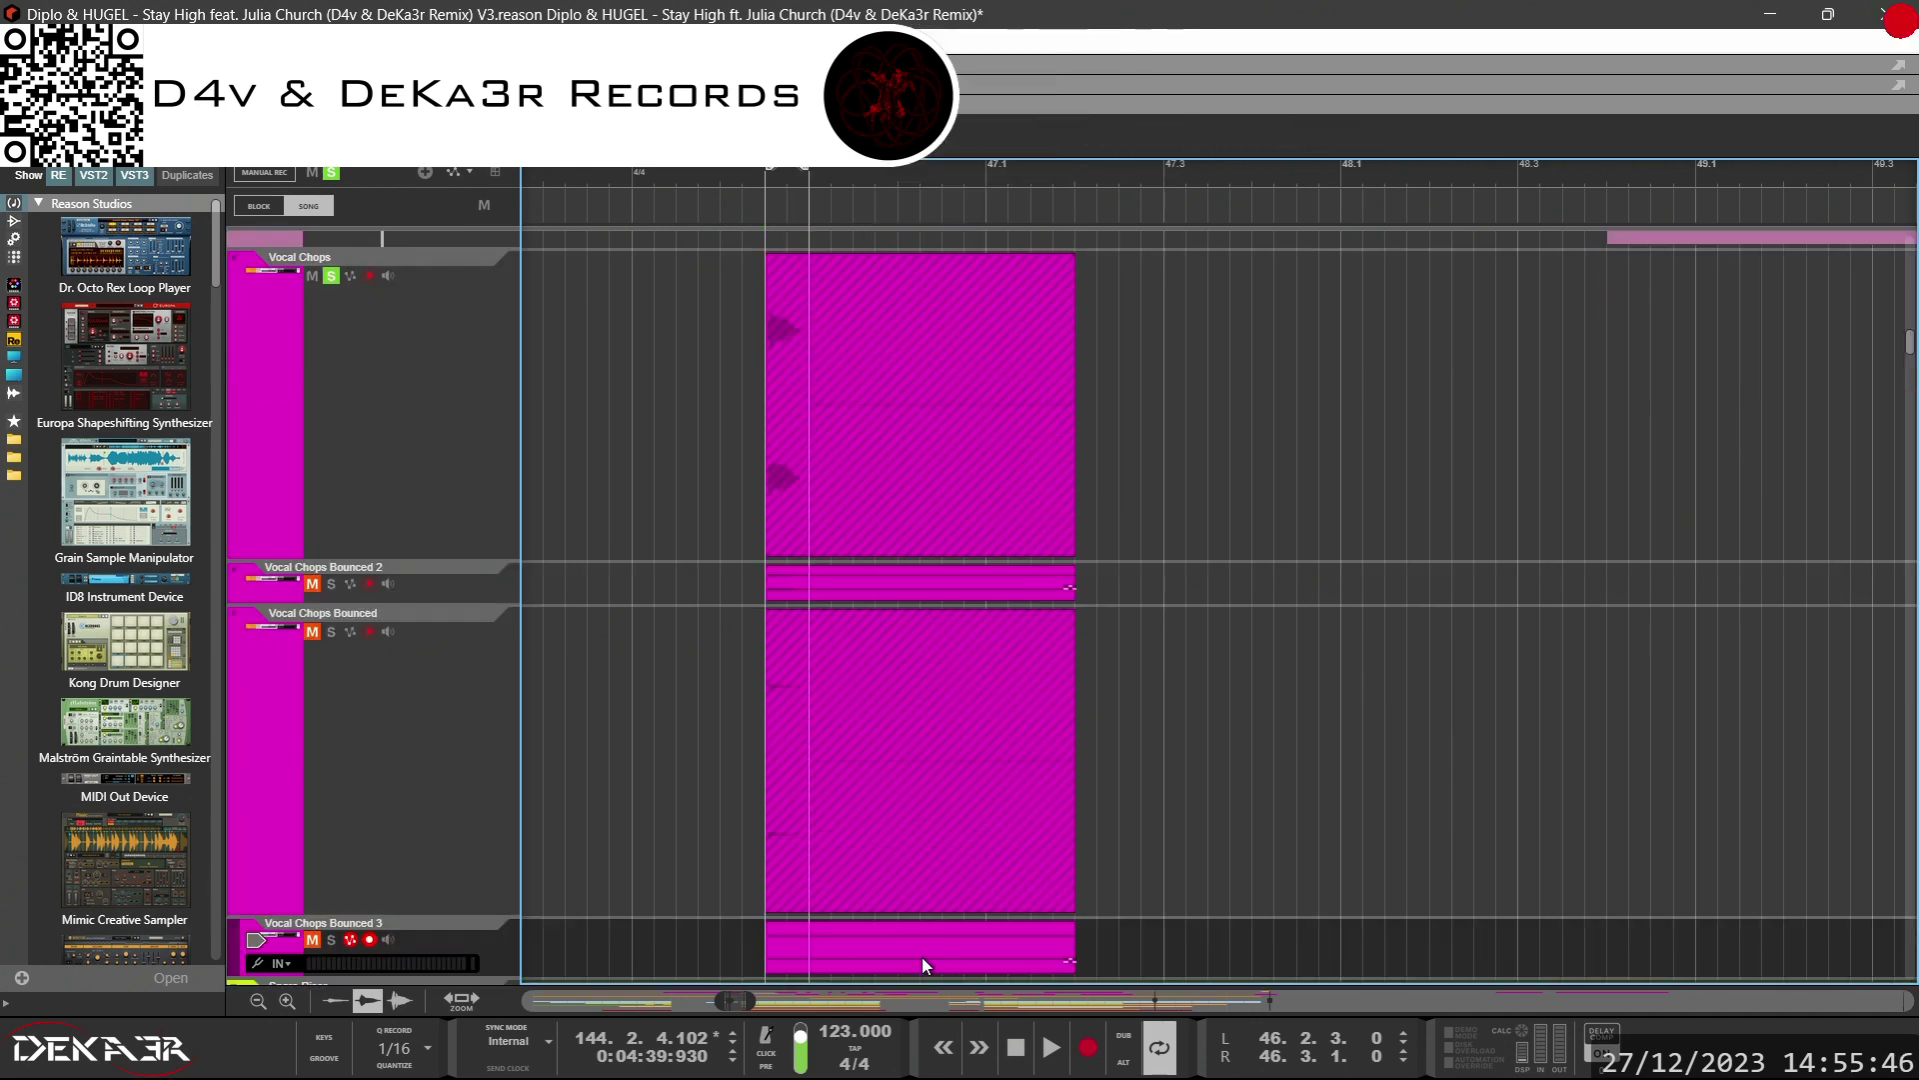
Bounce in place the Vocal Chops clip that ends near bar 65.
drag(750, 1004, 844, 975)
click(1155, 370)
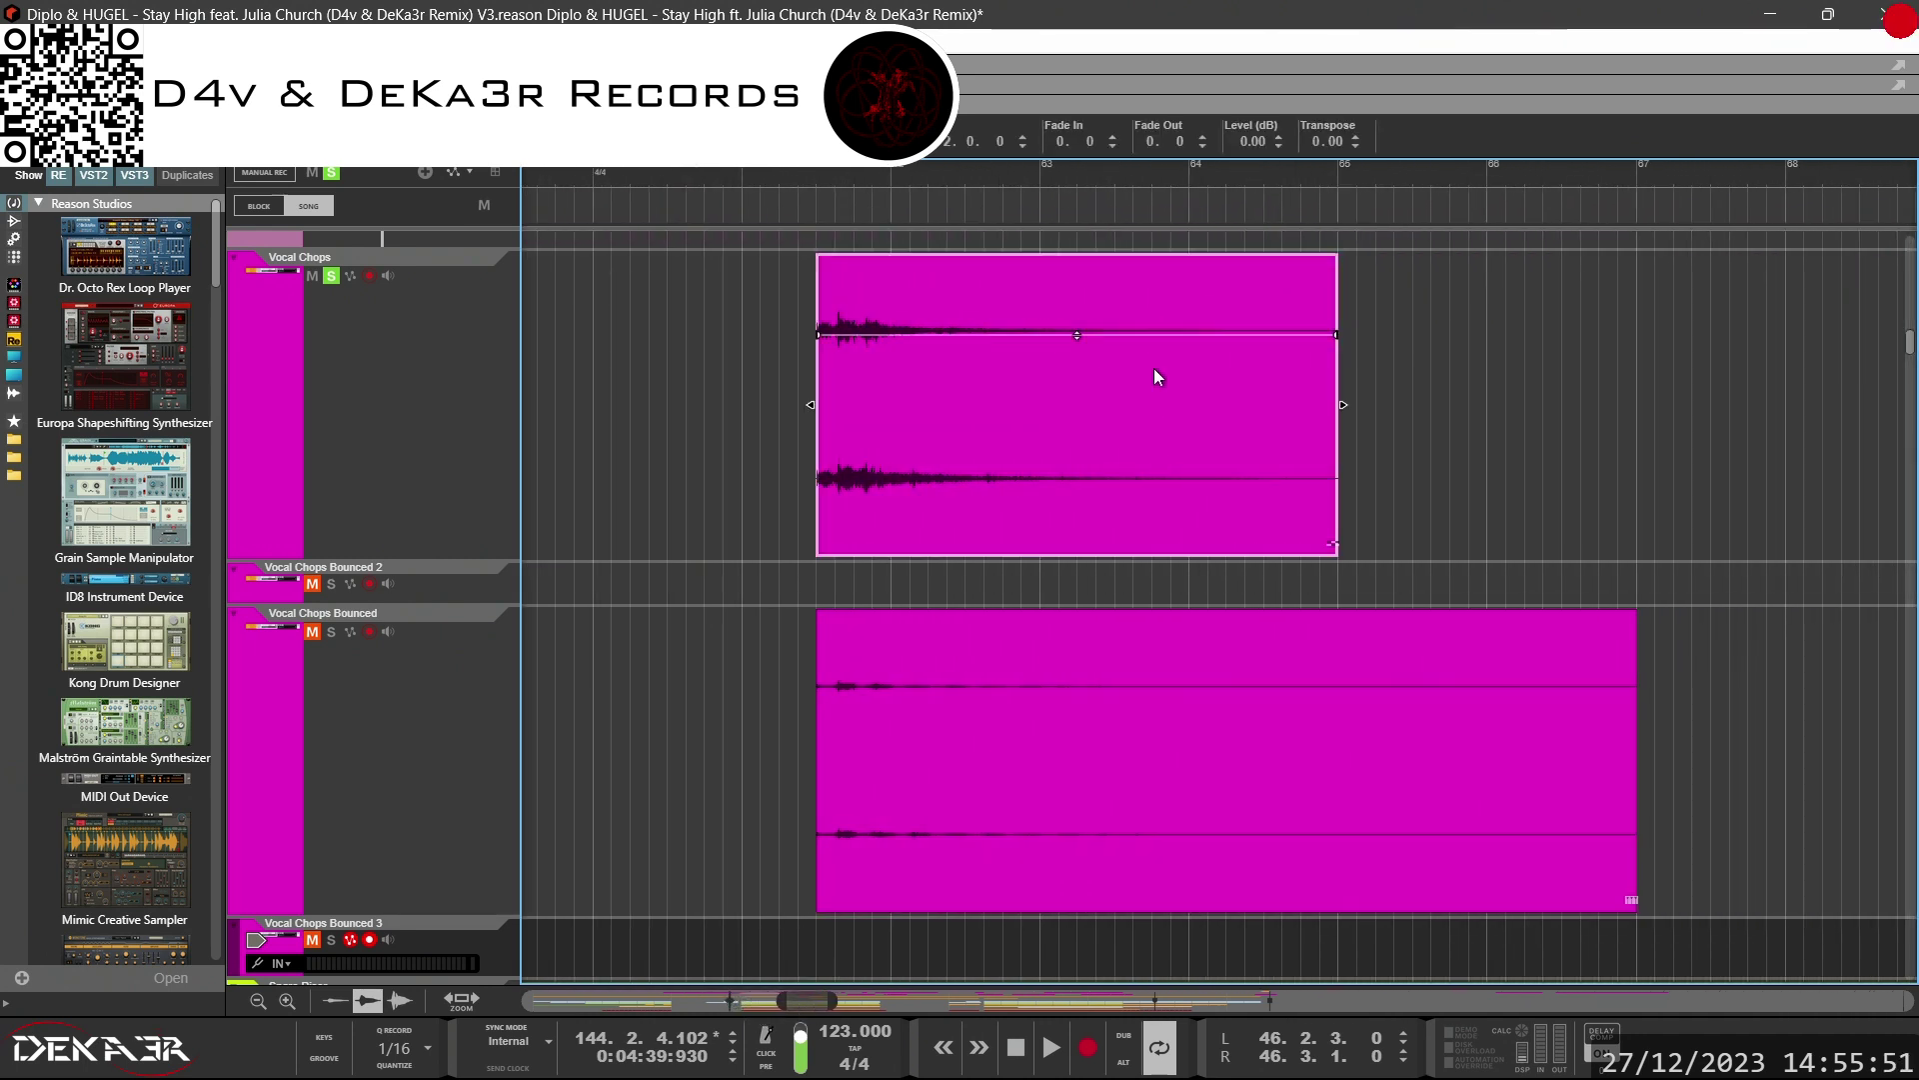
right_click(1154, 370)
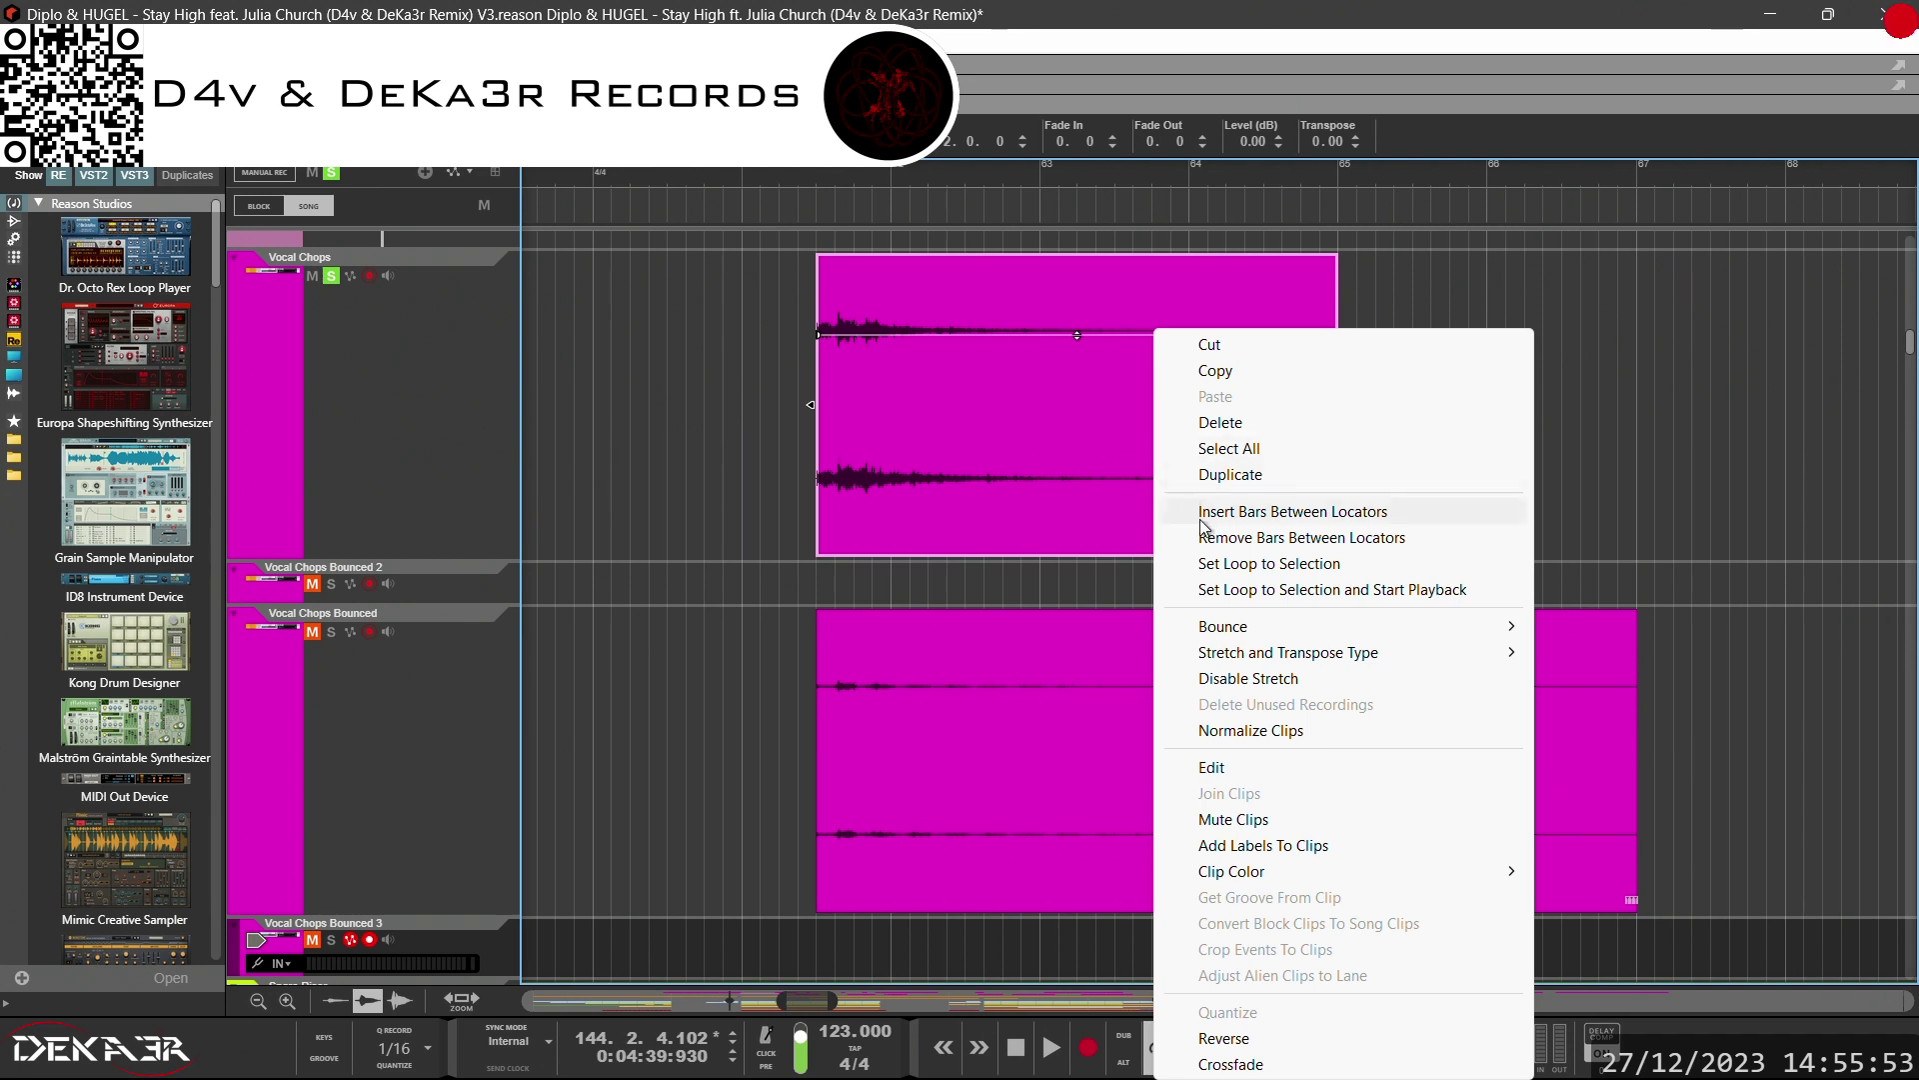
mouse_move(1242, 635)
click(1539, 626)
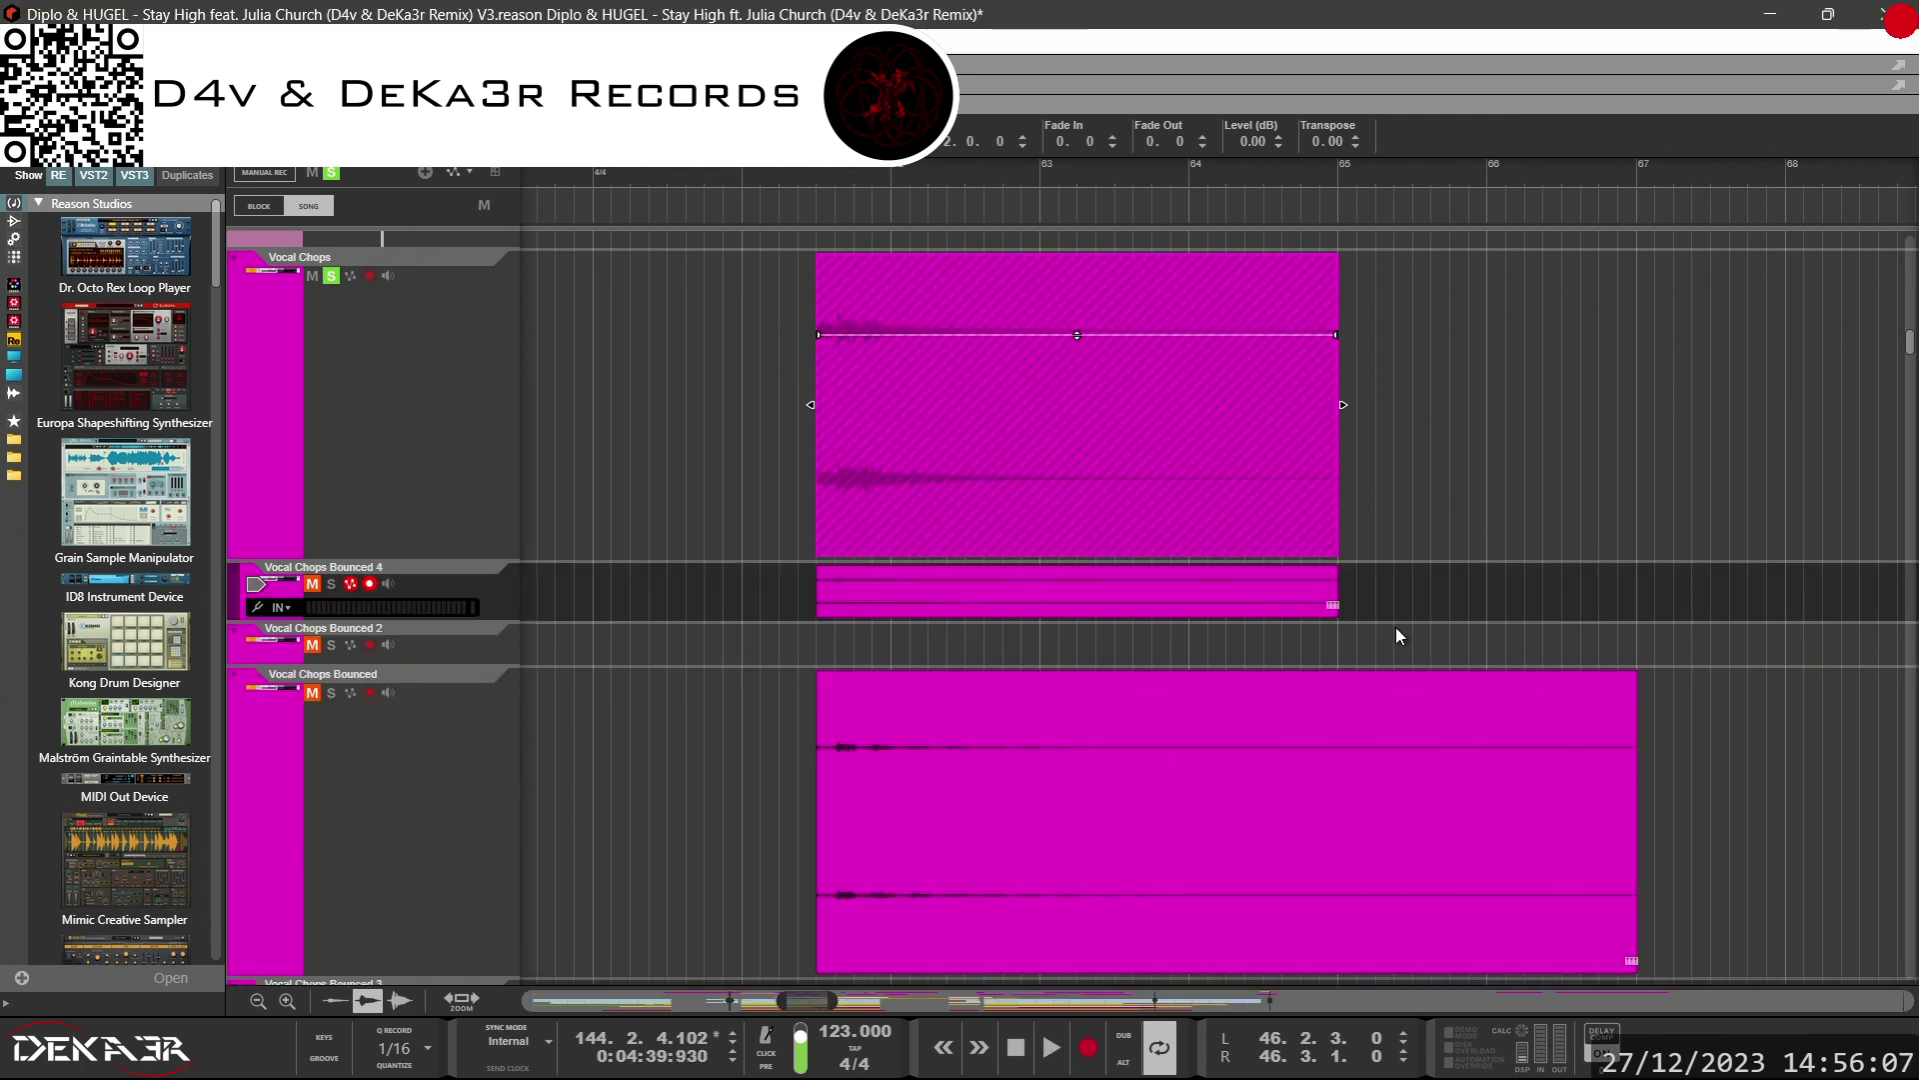
Bounce in place the clip ending near bar 67 on the original Vocal Chops Bounced track.
click(1094, 866)
right_click(1093, 865)
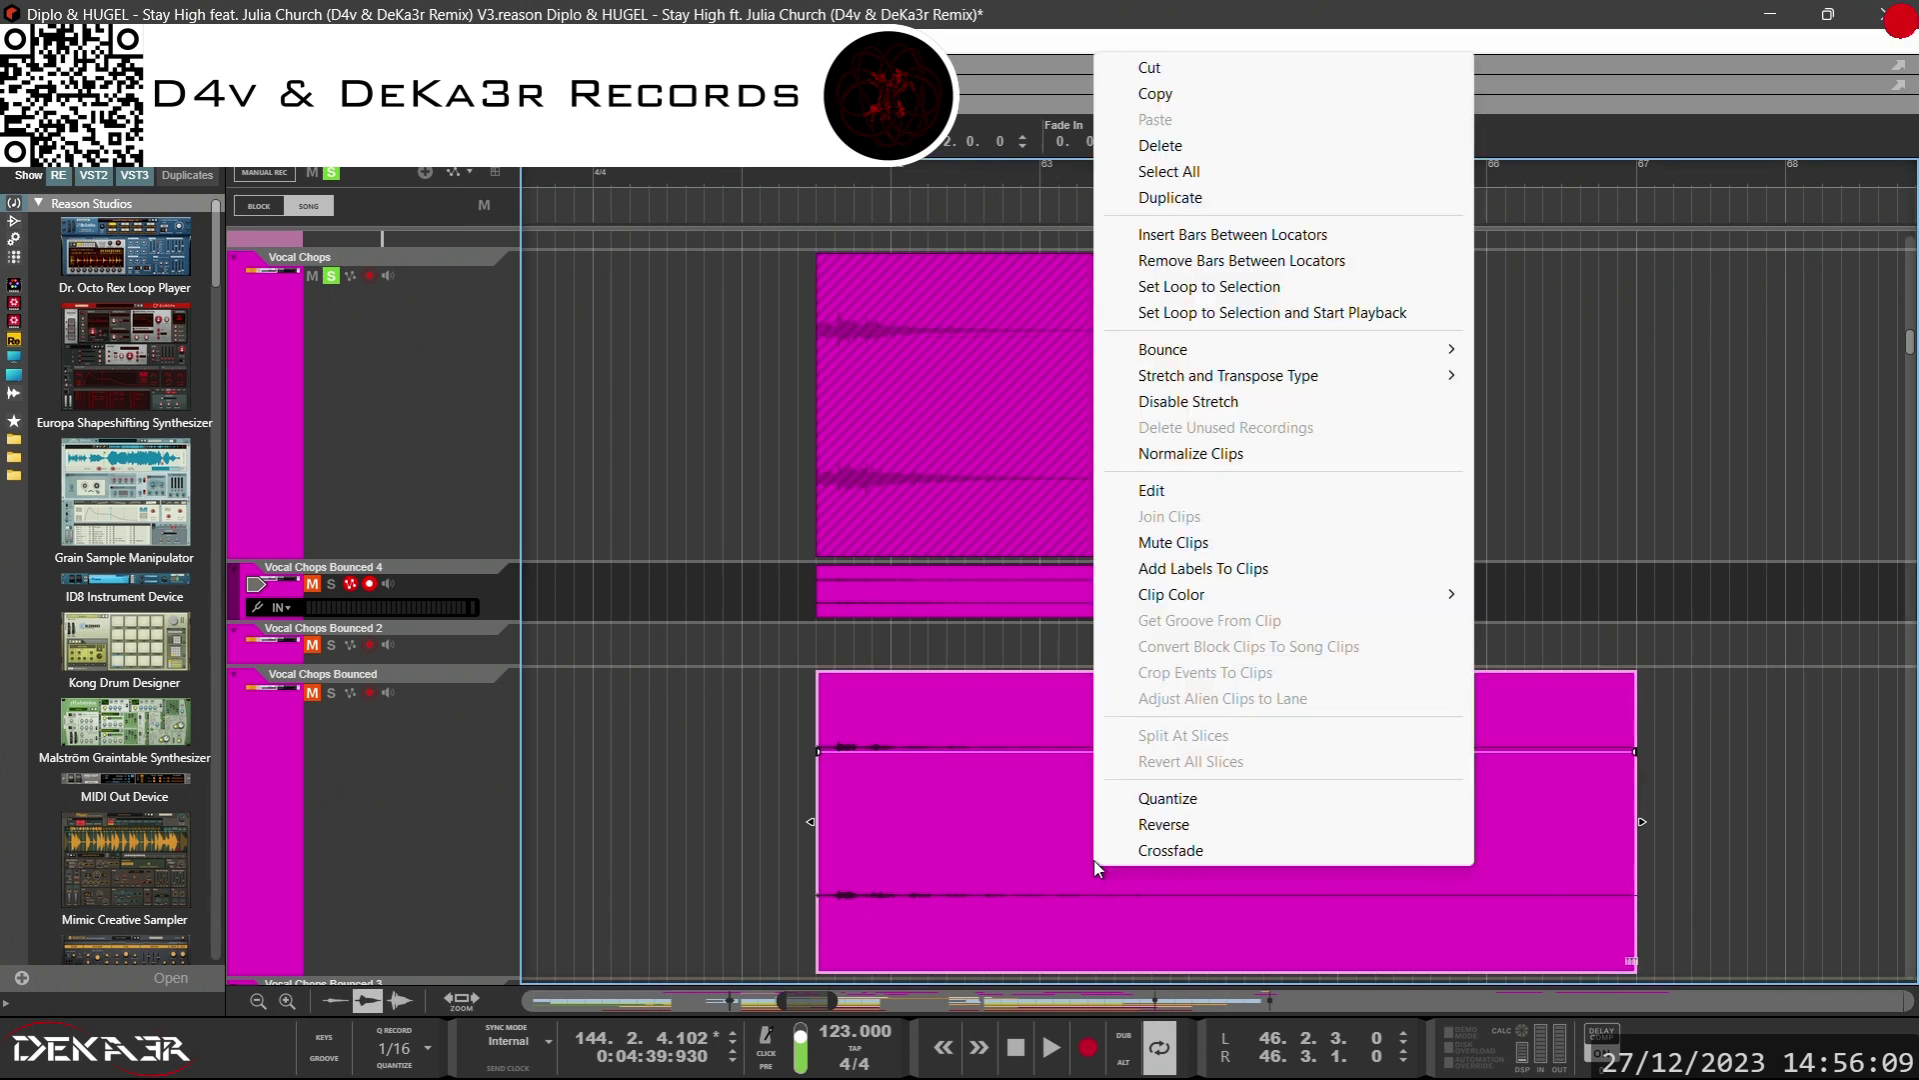
mouse_move(1340, 351)
click(1511, 358)
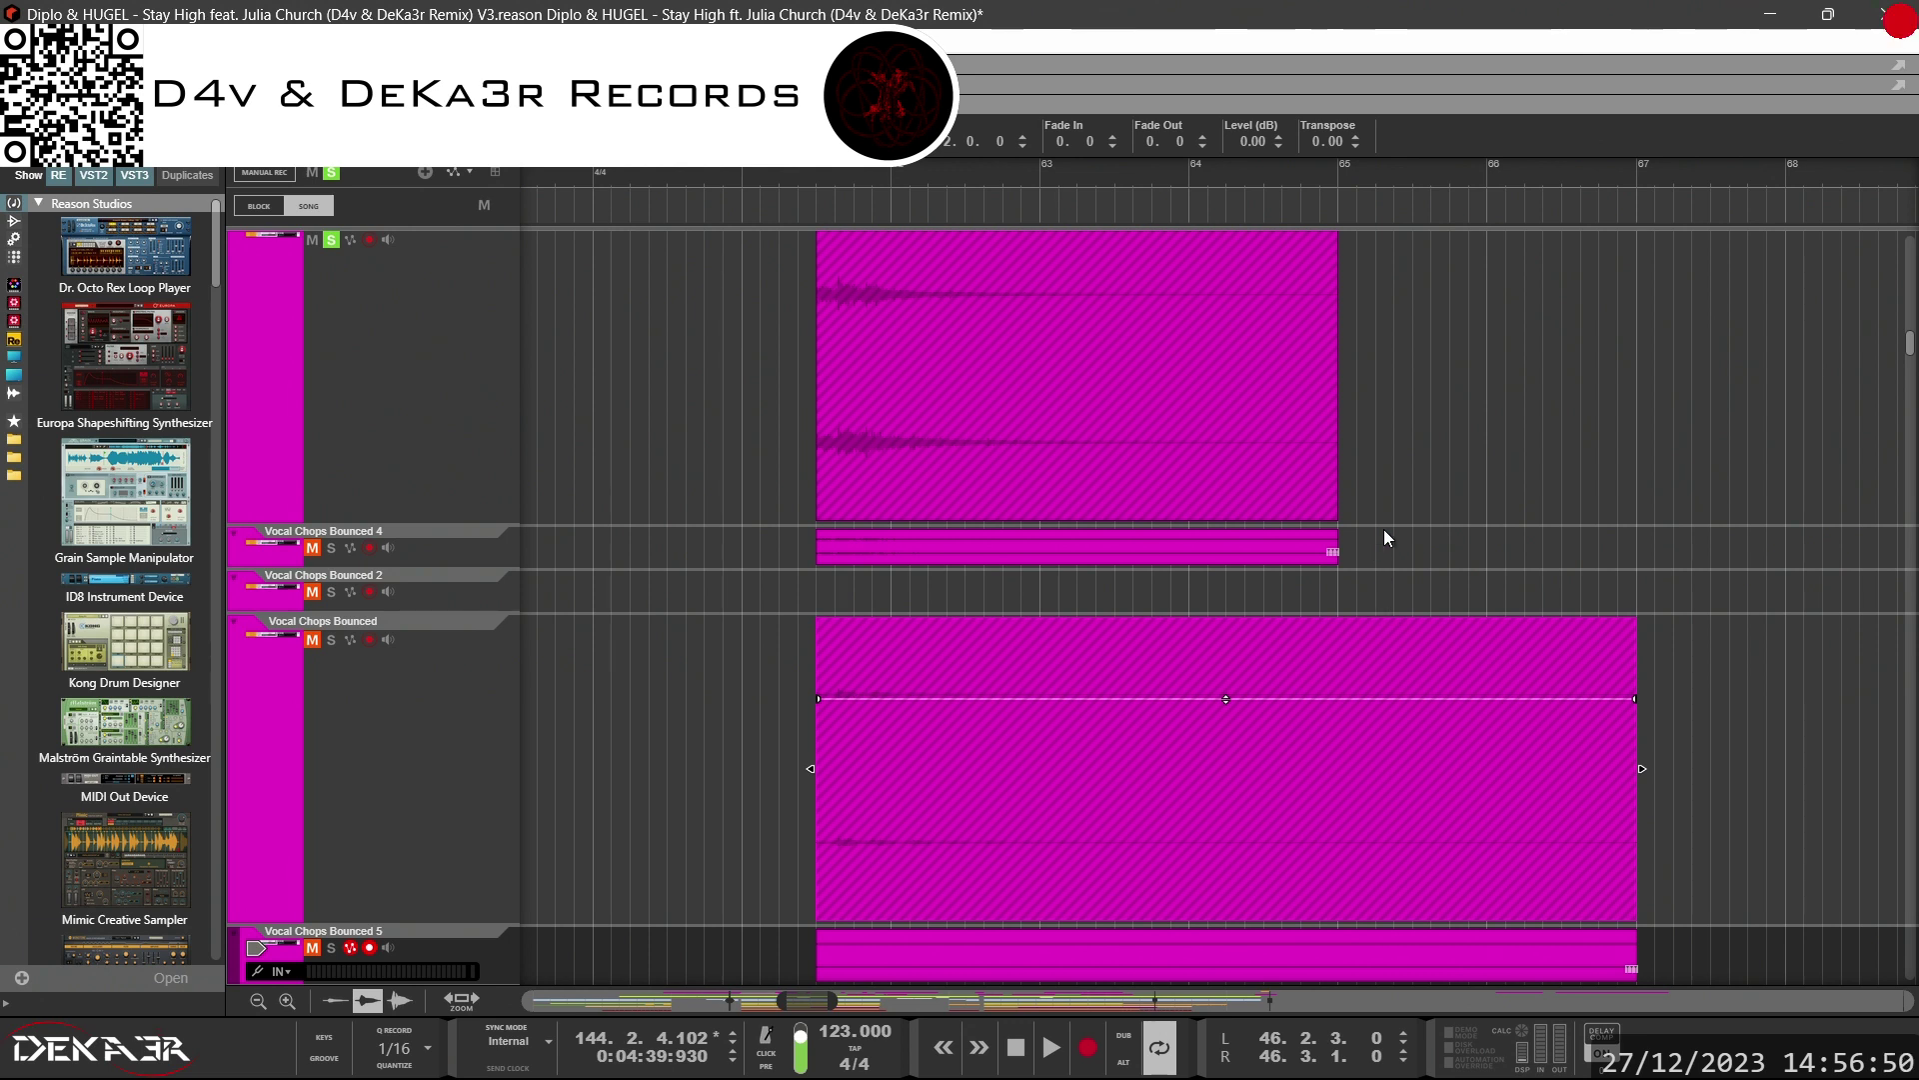
Bounce in place the two adjacent Vocal Chops clips between about bars 69 and 71.
scroll(1327, 697, down, 2)
scroll(1325, 706, up, 4)
scroll(1325, 706, down, 2)
drag(808, 1000, 842, 1000)
scroll(1121, 808, up, 2)
drag(1268, 521, 818, 555)
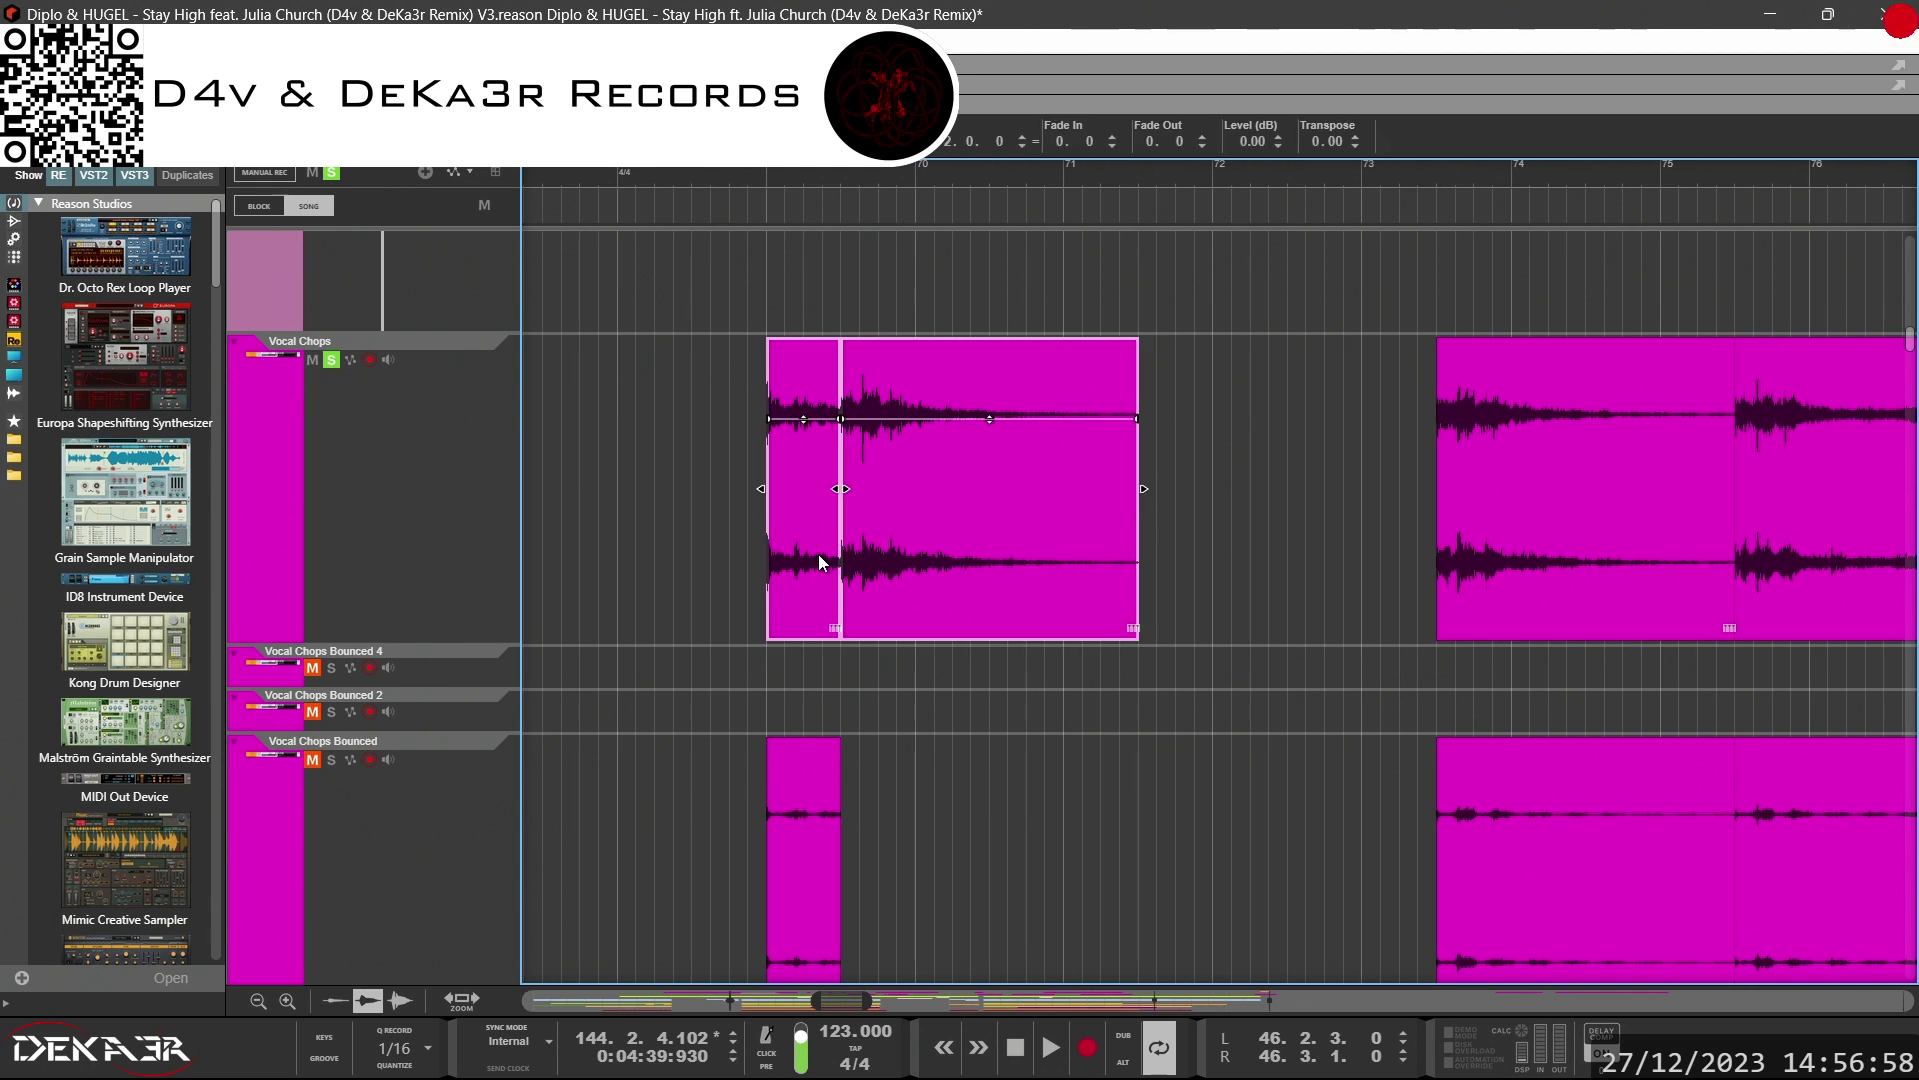
right_click(818, 554)
mouse_move(985, 560)
click(1278, 562)
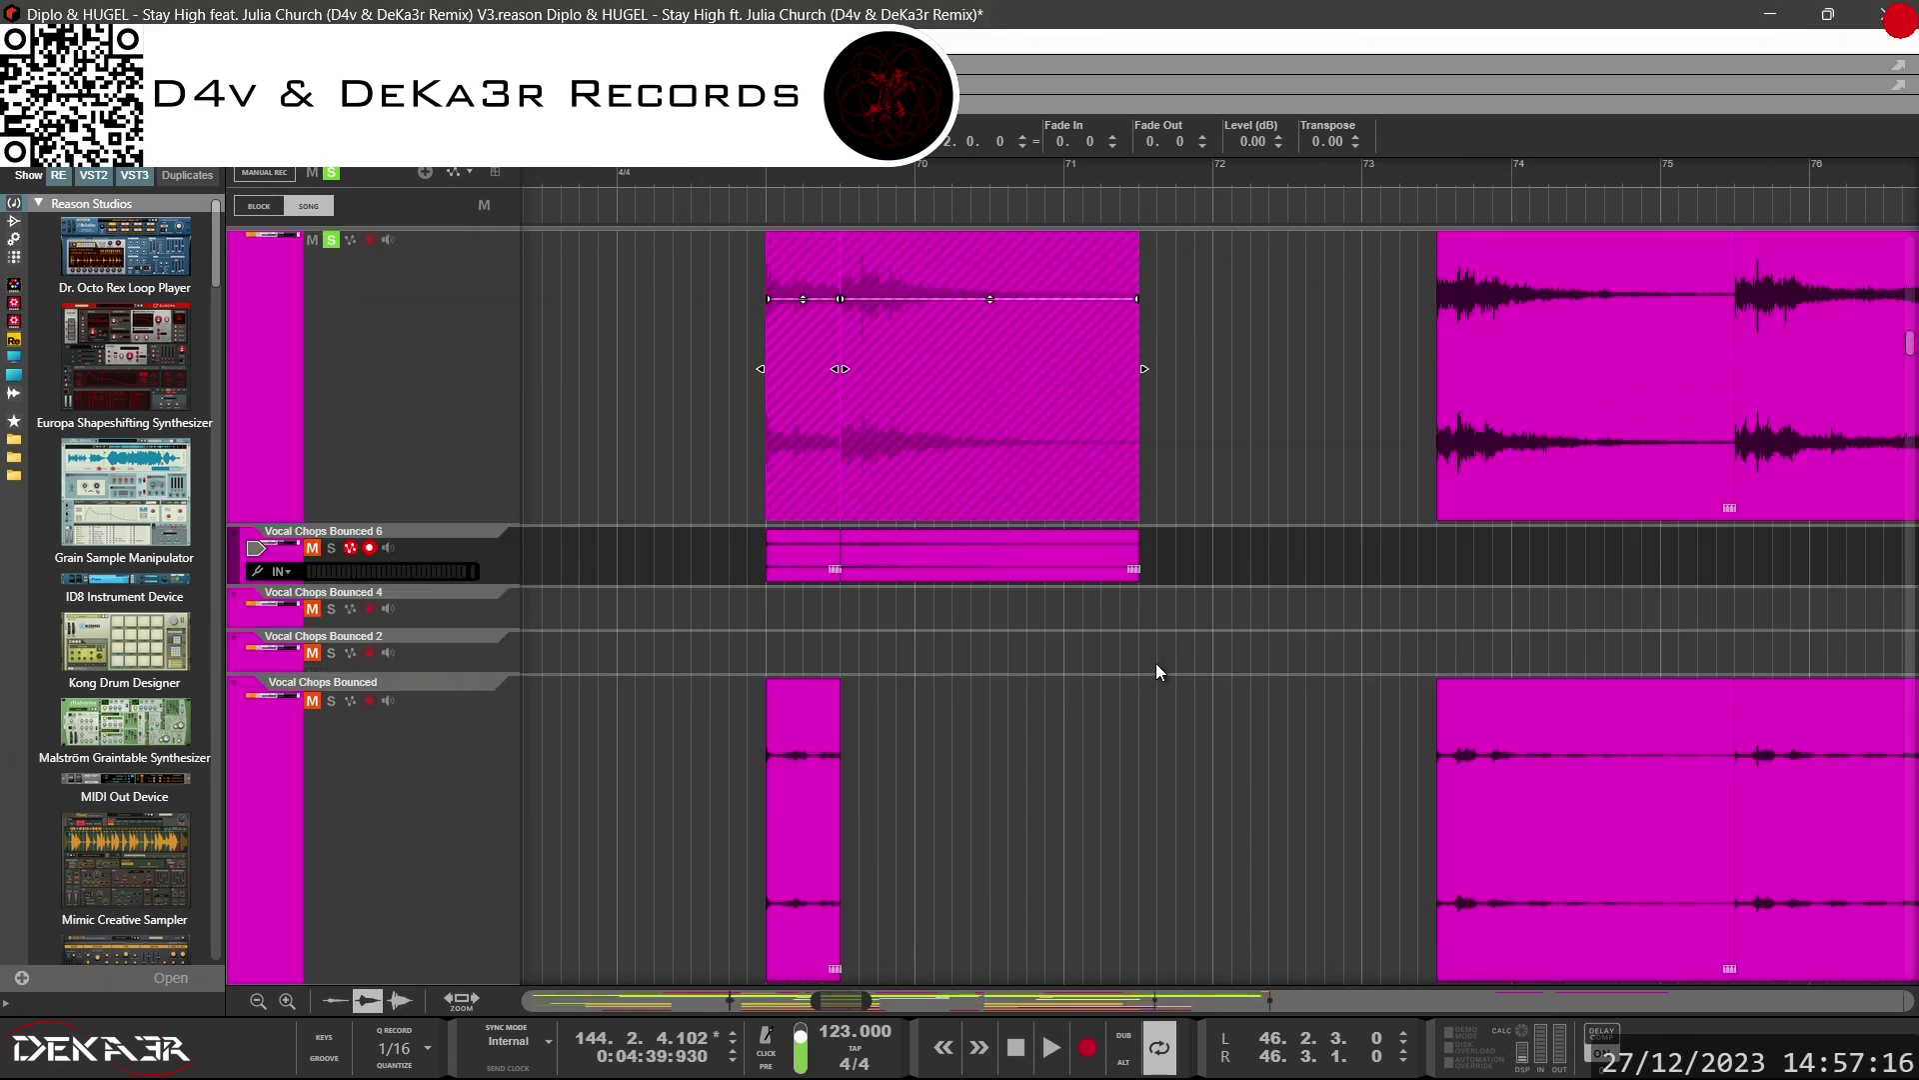
Bounce in place the short clip near bar 69 on the original Vocal Chops Bounced track.
scroll(1155, 663, down, 2)
click(818, 669)
right_click(818, 670)
mouse_move(939, 590)
mouse_move(1000, 564)
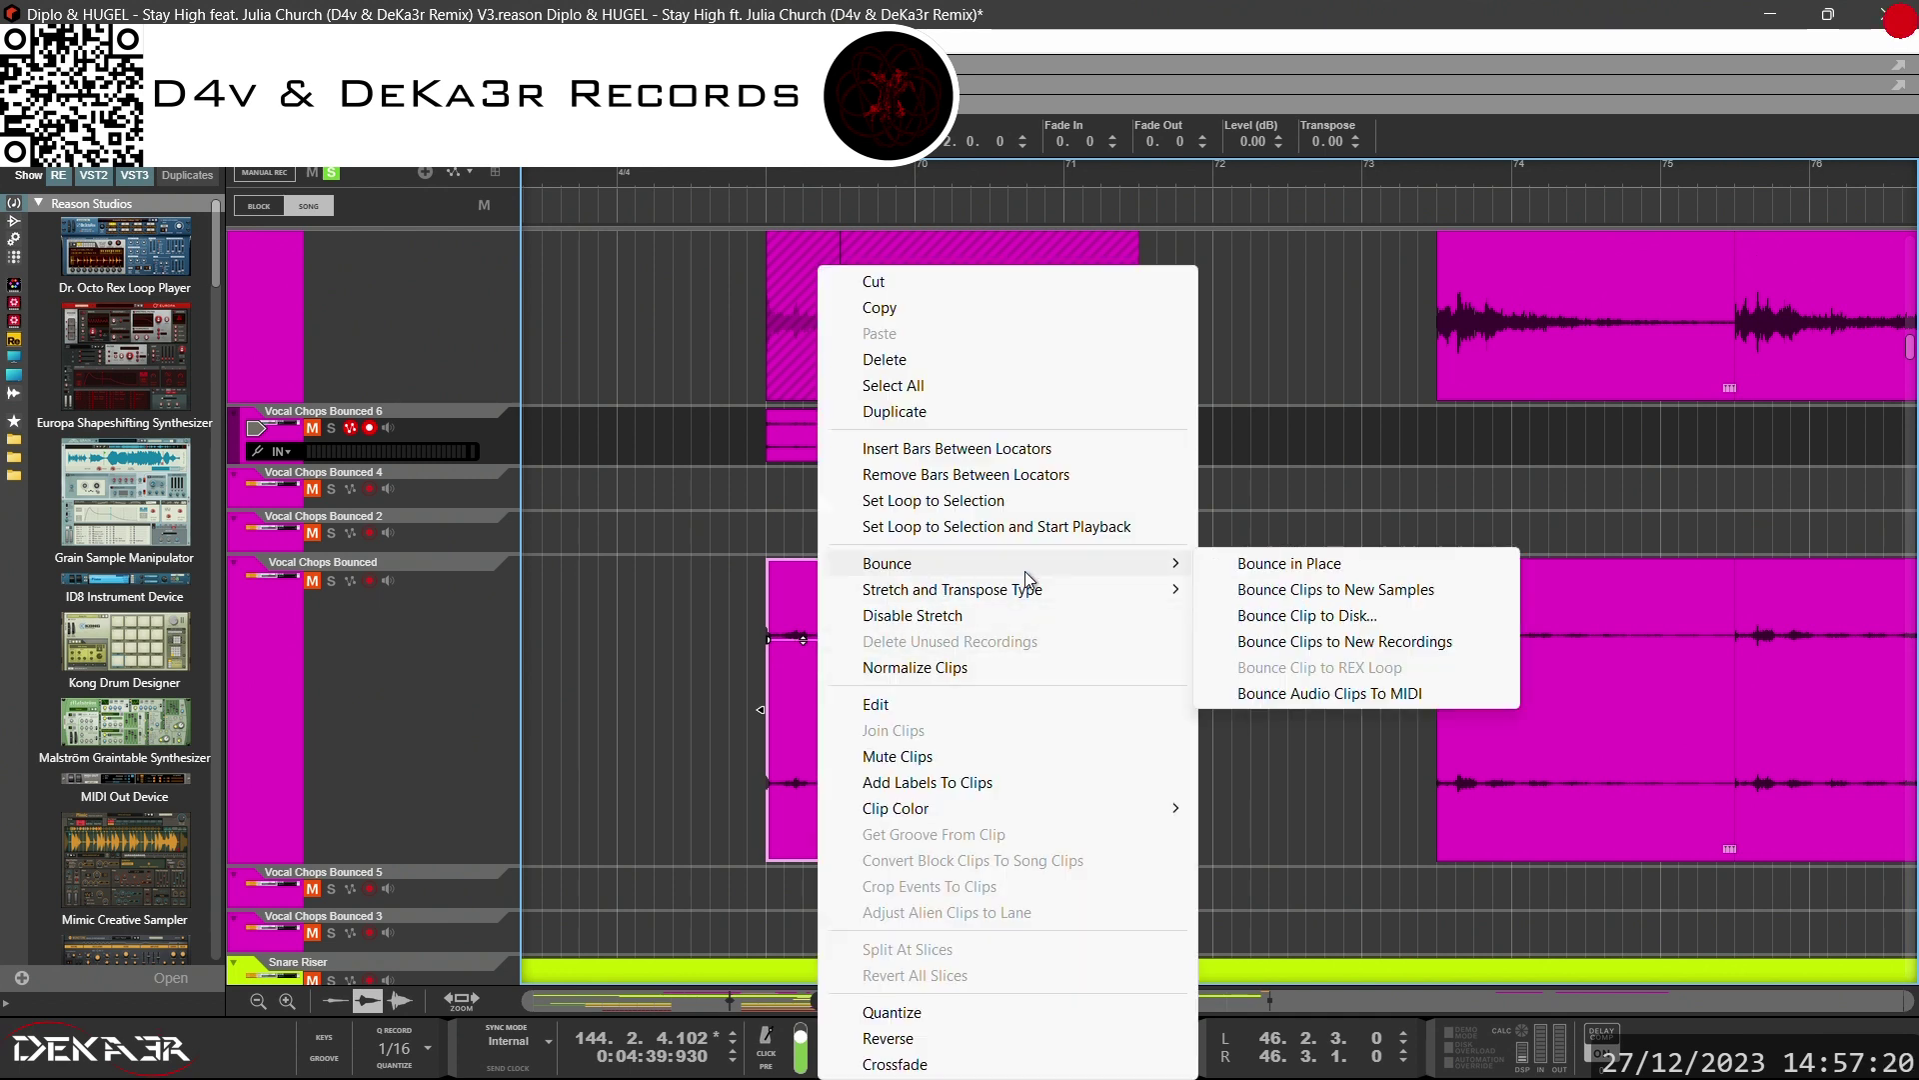
click(1245, 564)
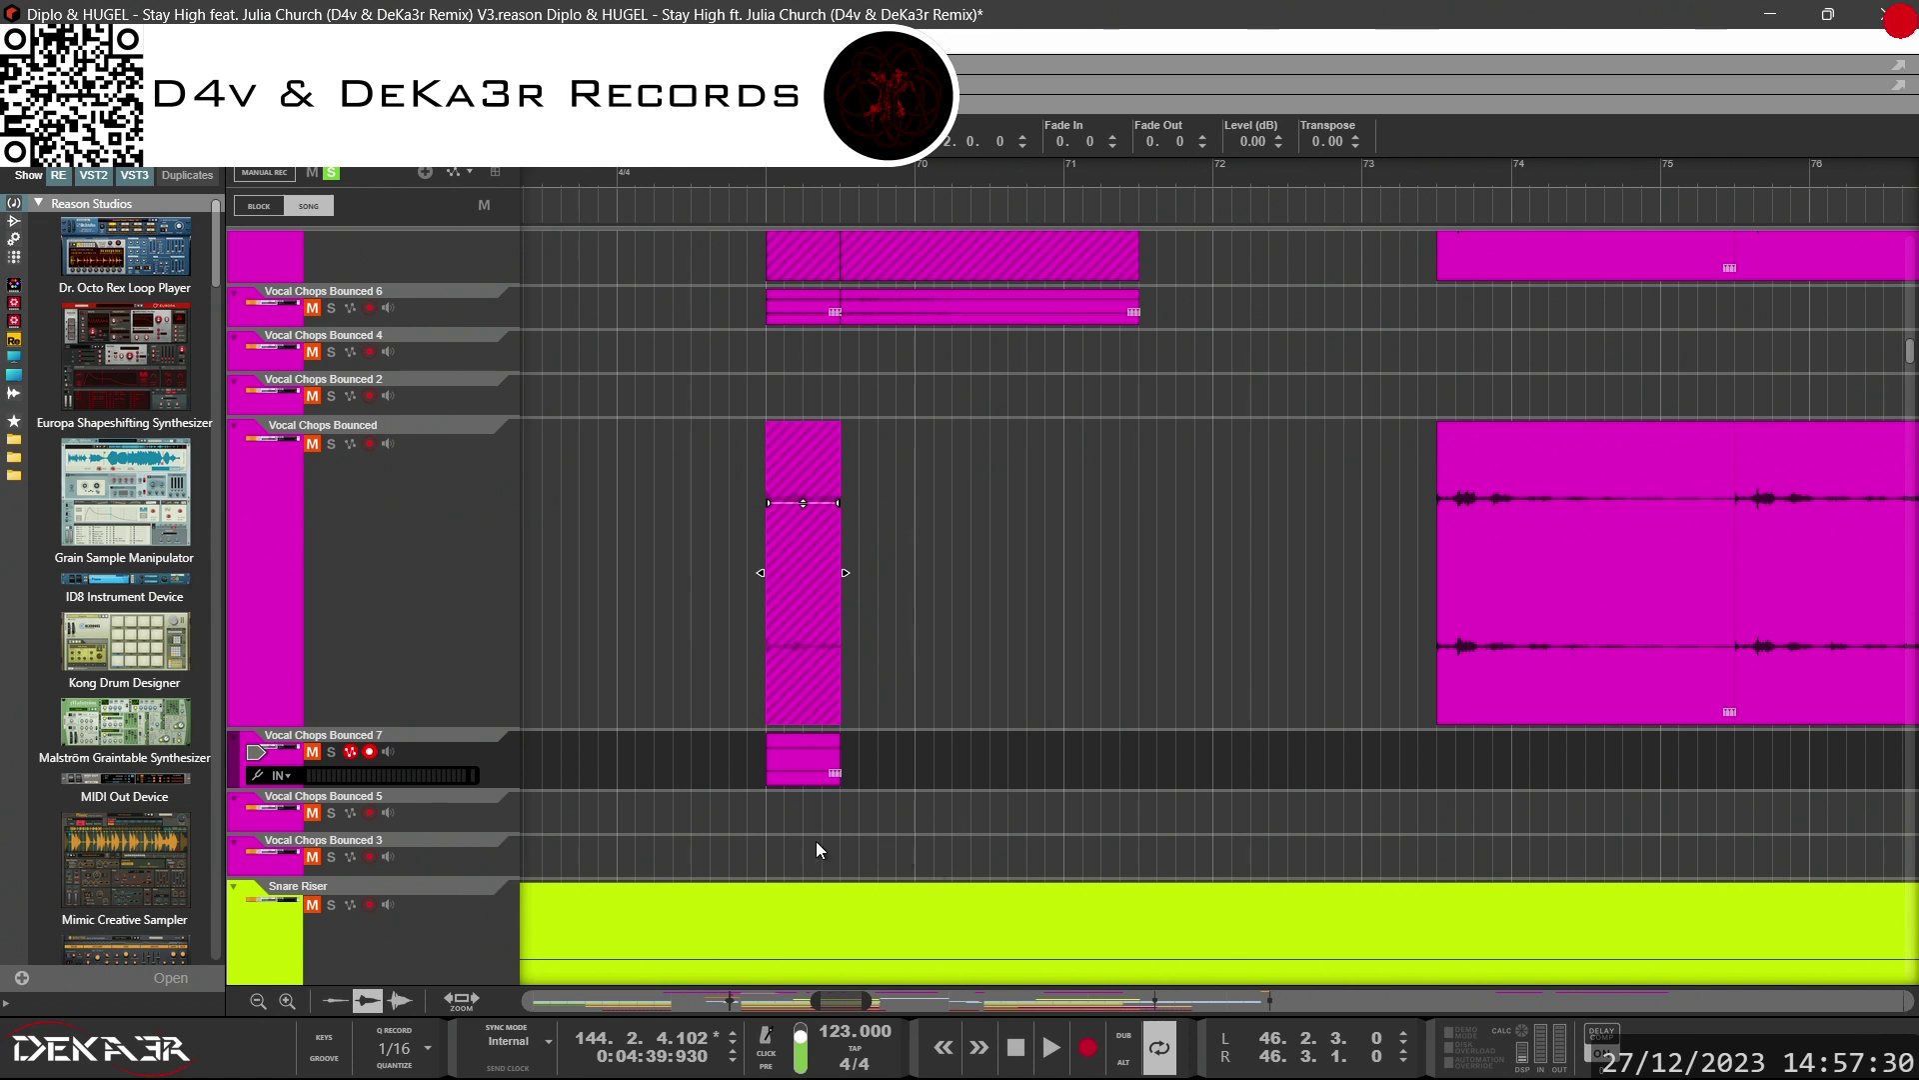
Move the bounced clips from the Vocal Chops Bounced 5 and Vocal Chops Bounced 7 tracks onto Vocal Chops Bounced 3, keeping their timeline positions.
drag(815, 1001, 681, 951)
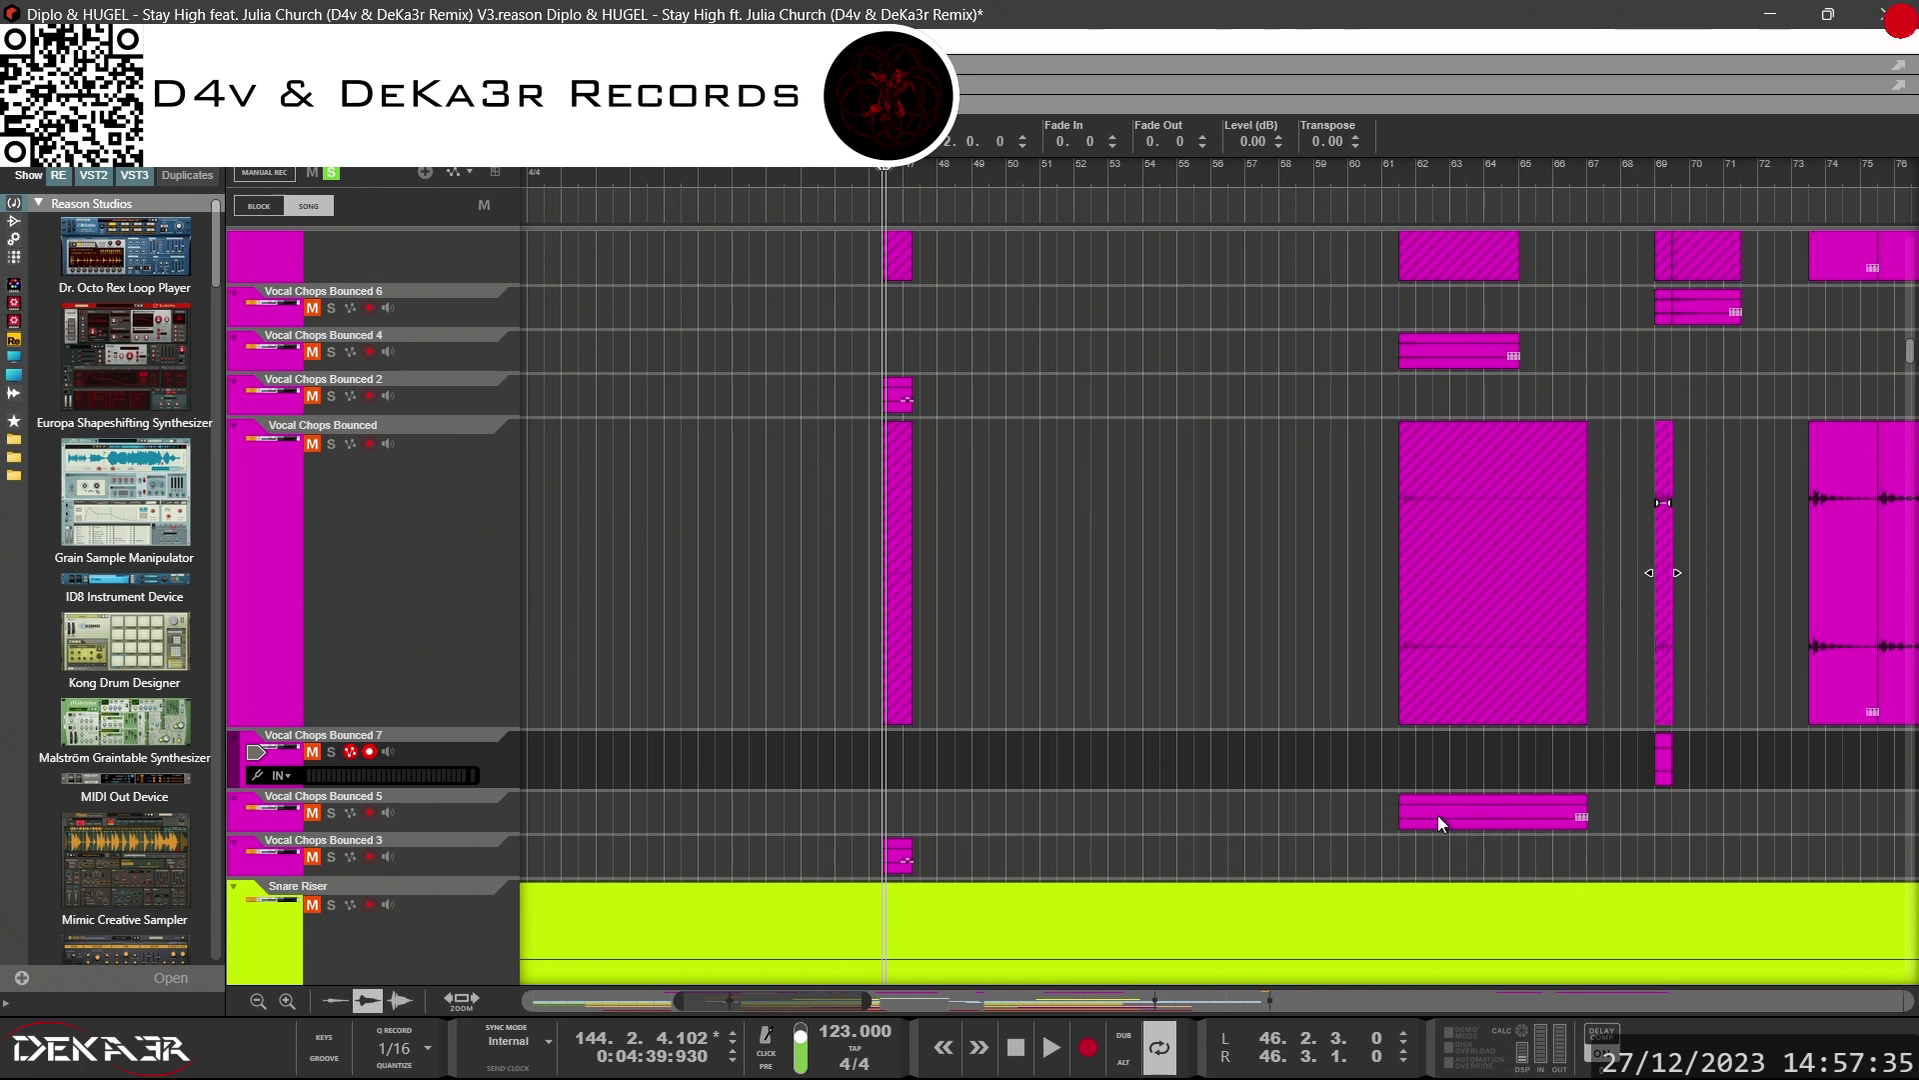
click(705, 152)
click(712, 185)
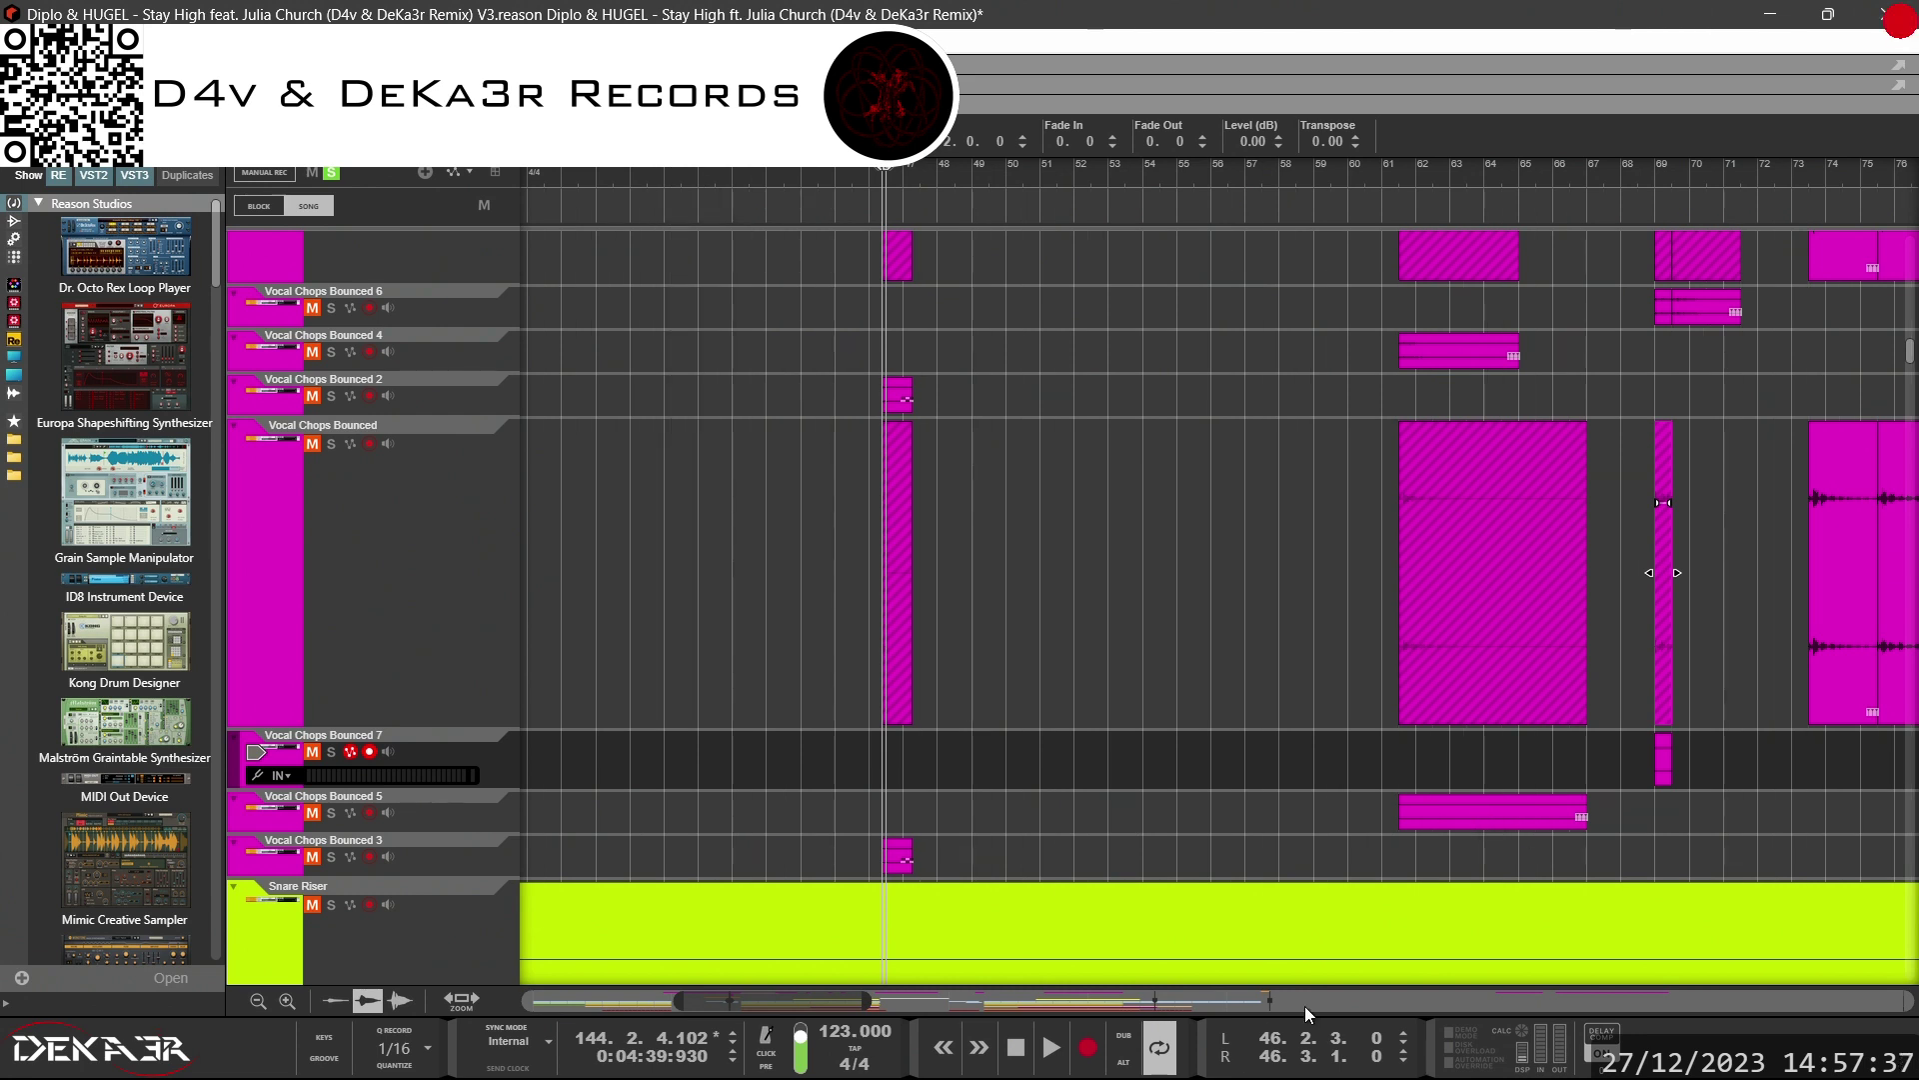
drag(1488, 812, 1501, 847)
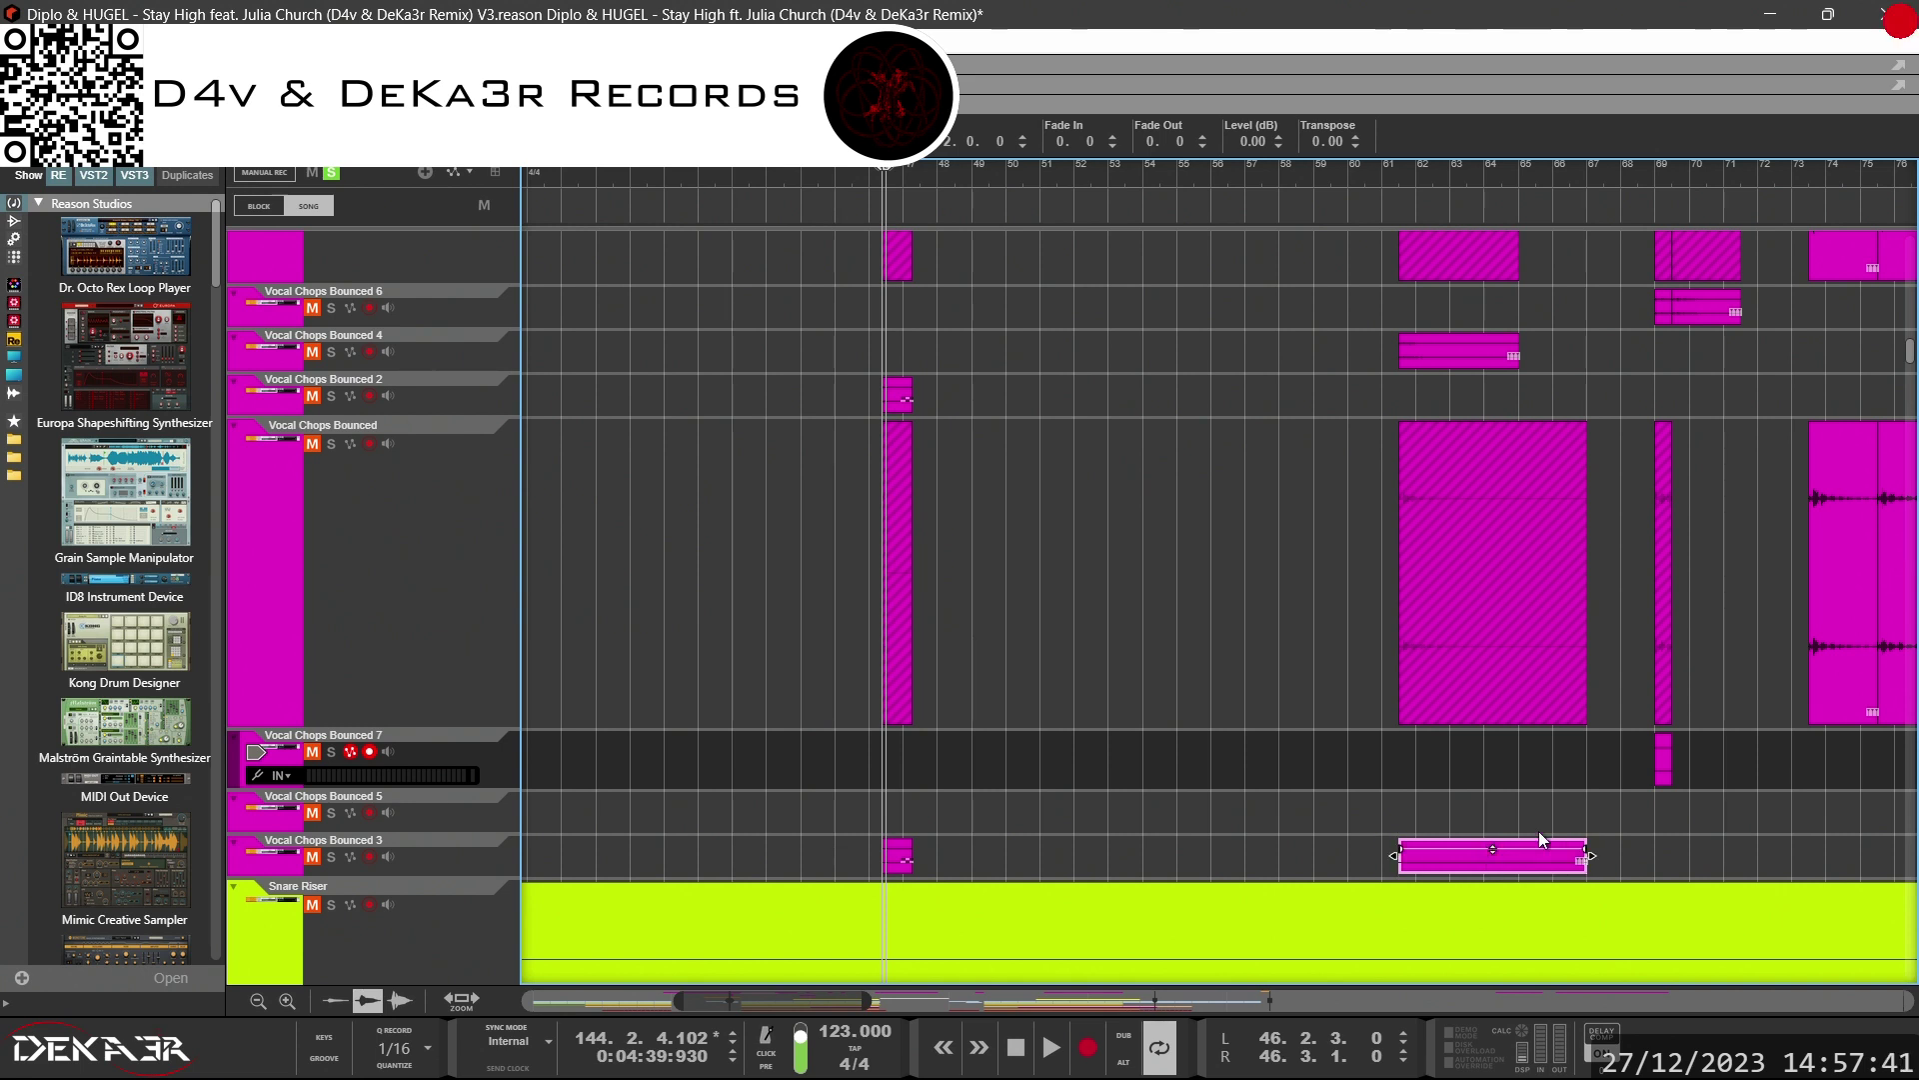
click(1664, 772)
drag(1666, 804, 1665, 851)
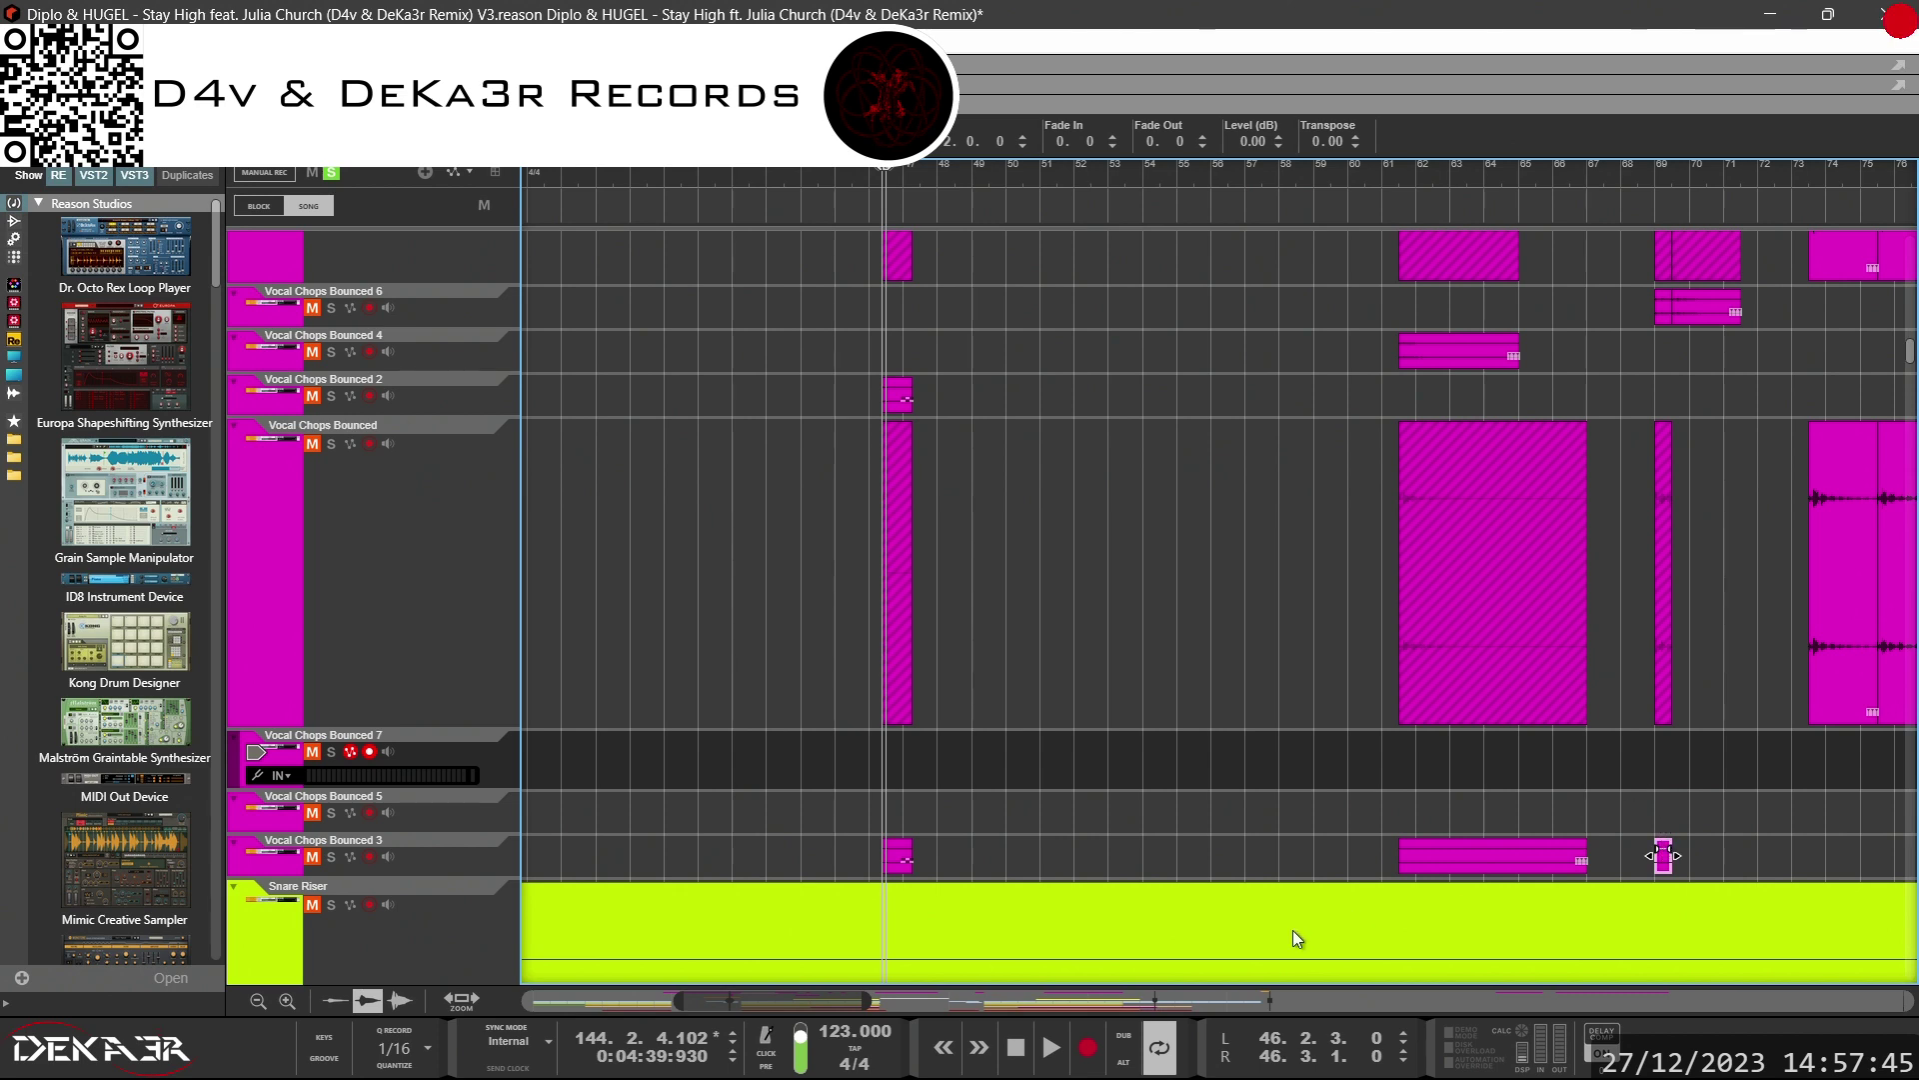
drag(840, 1011, 684, 1004)
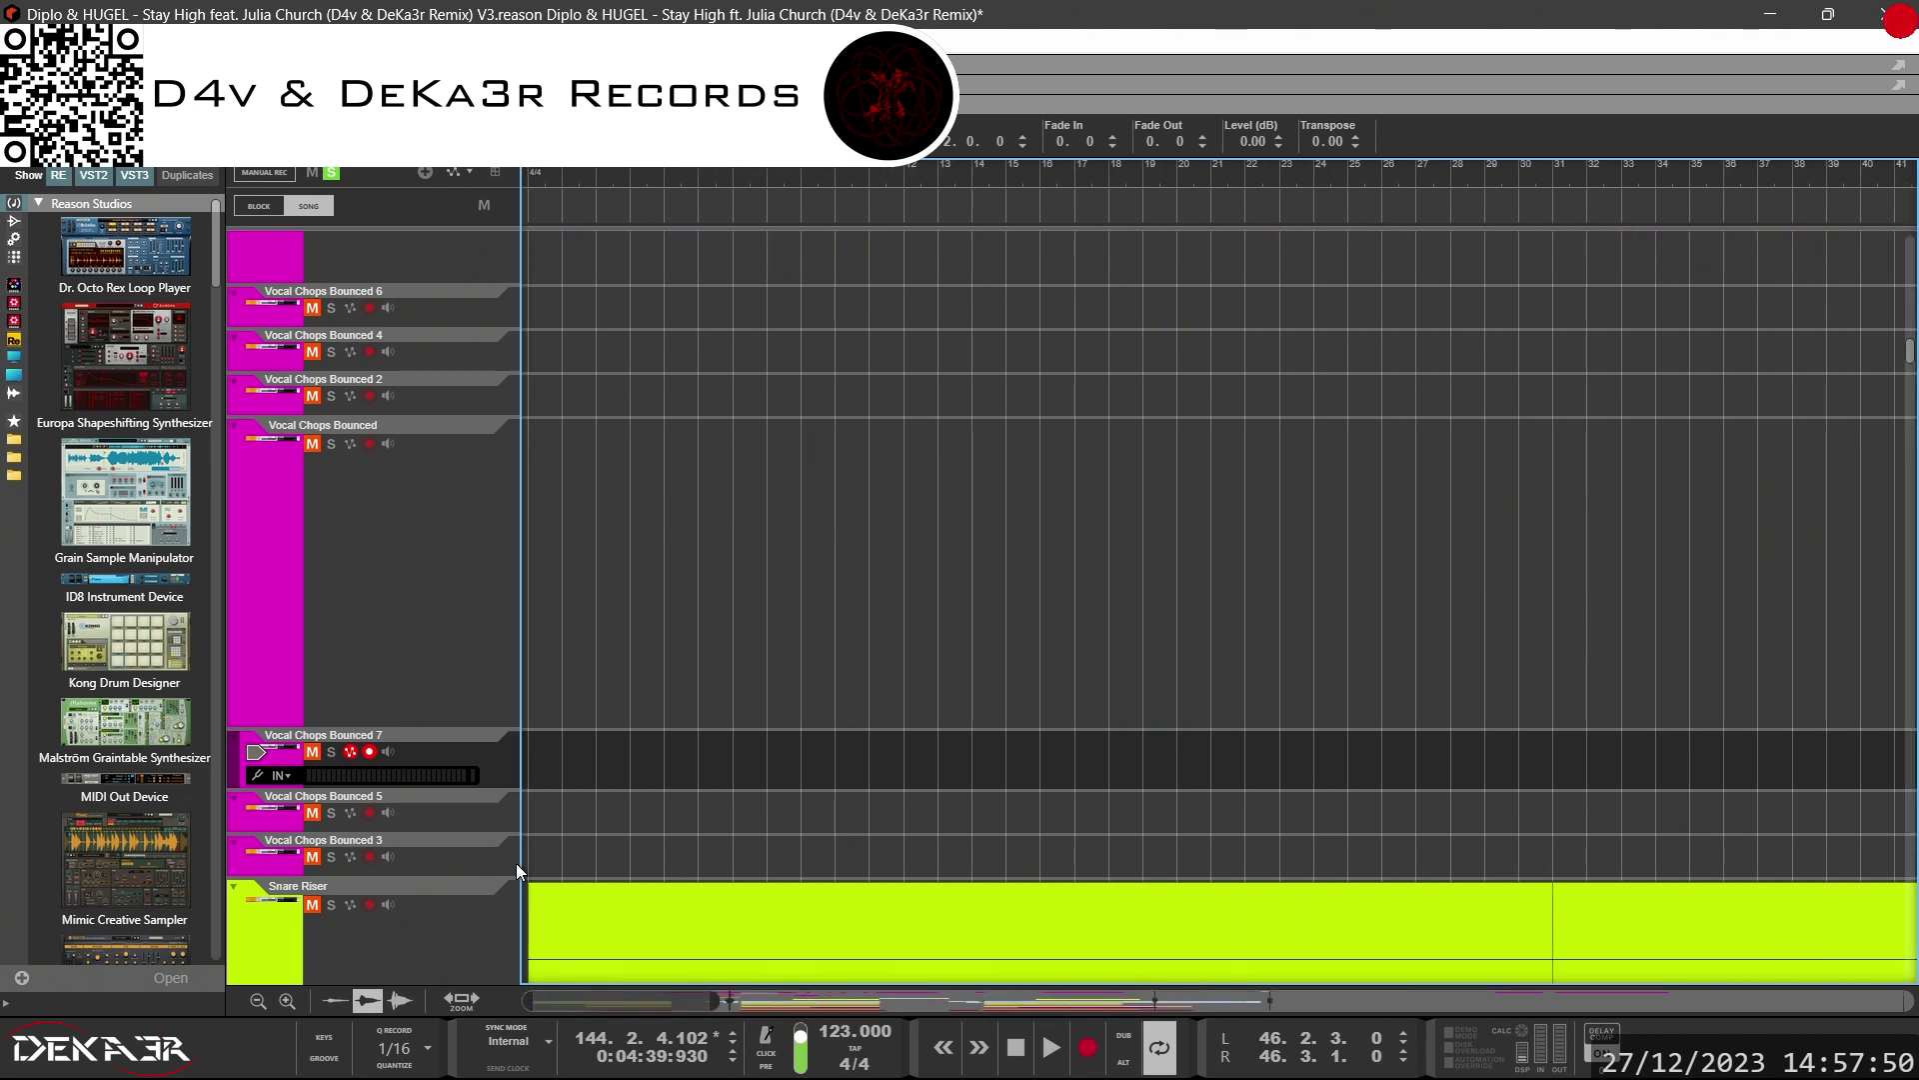
click(490, 749)
key(Delete)
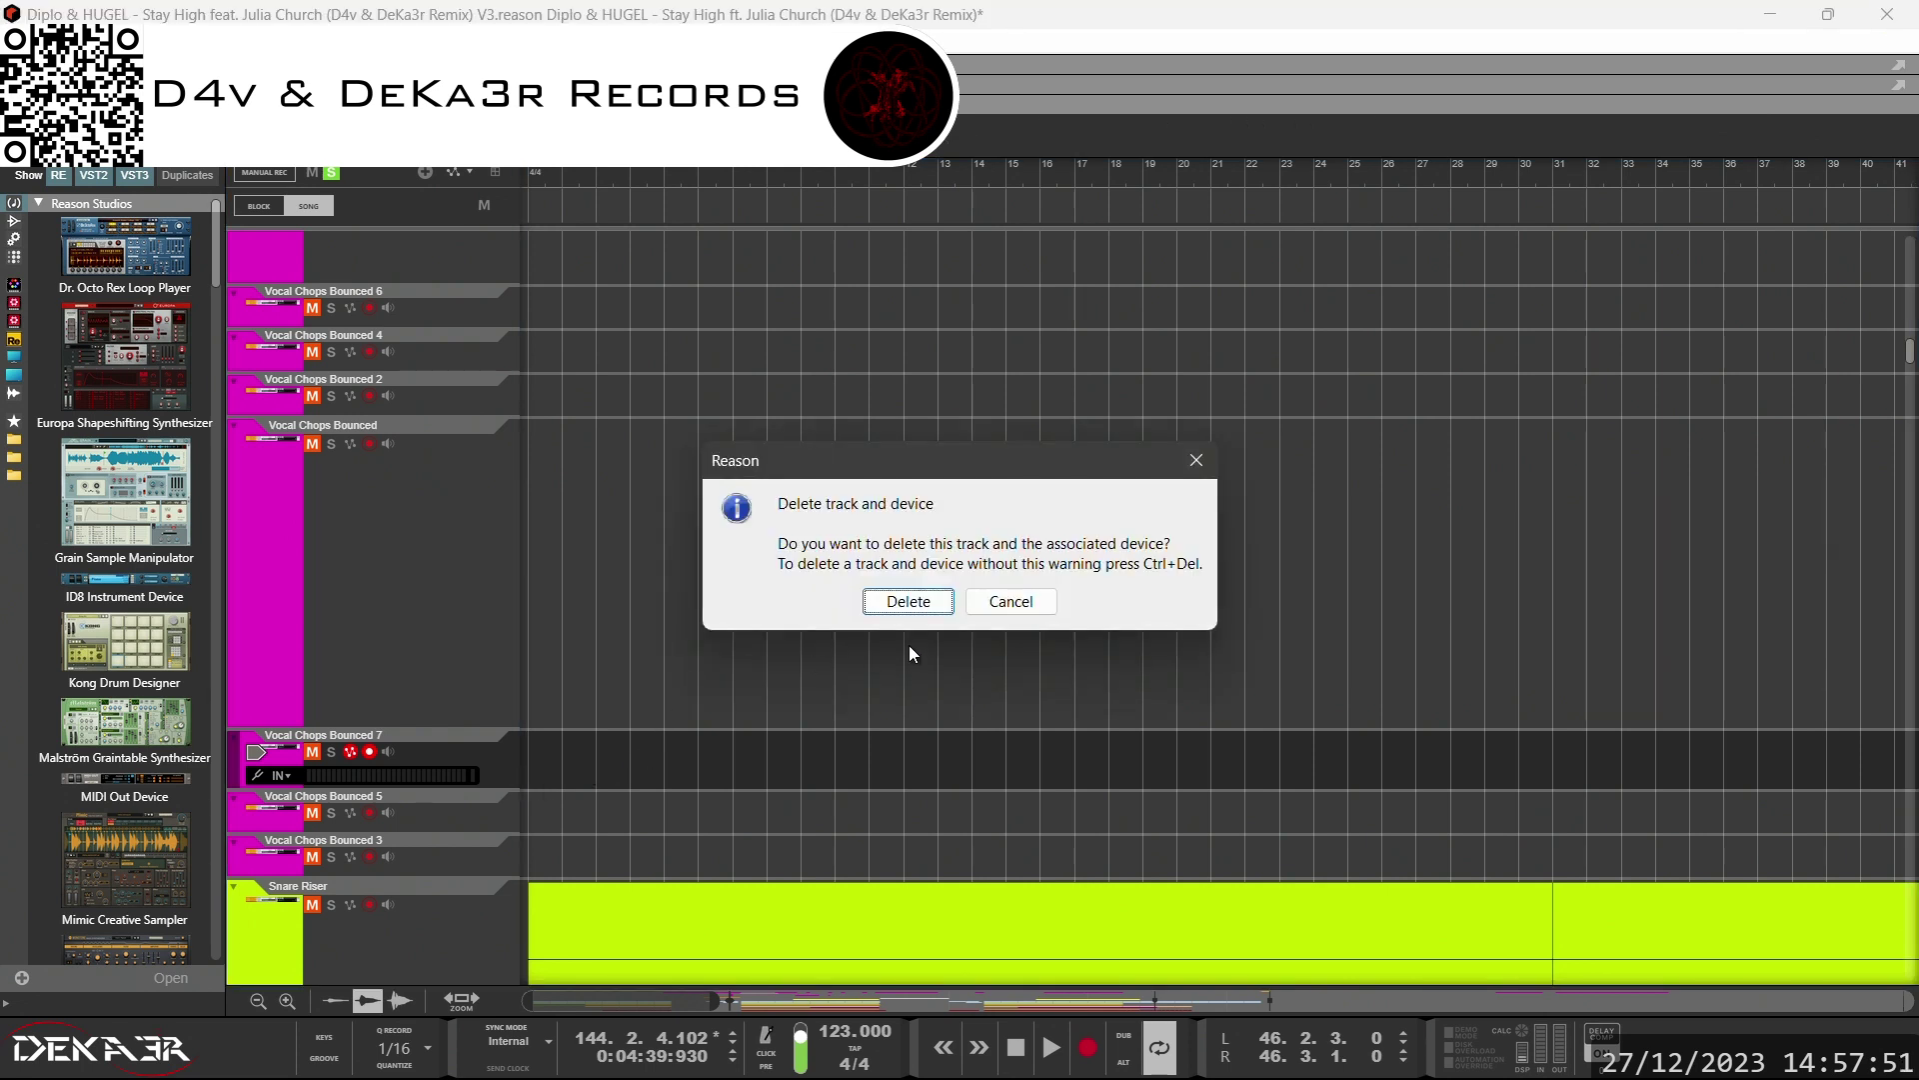
click(1012, 600)
click(468, 628)
Delete the emptied Vocal Chops Bounced 7 and Vocal Chops Bounced 5 tracks with their devices.
click(488, 749)
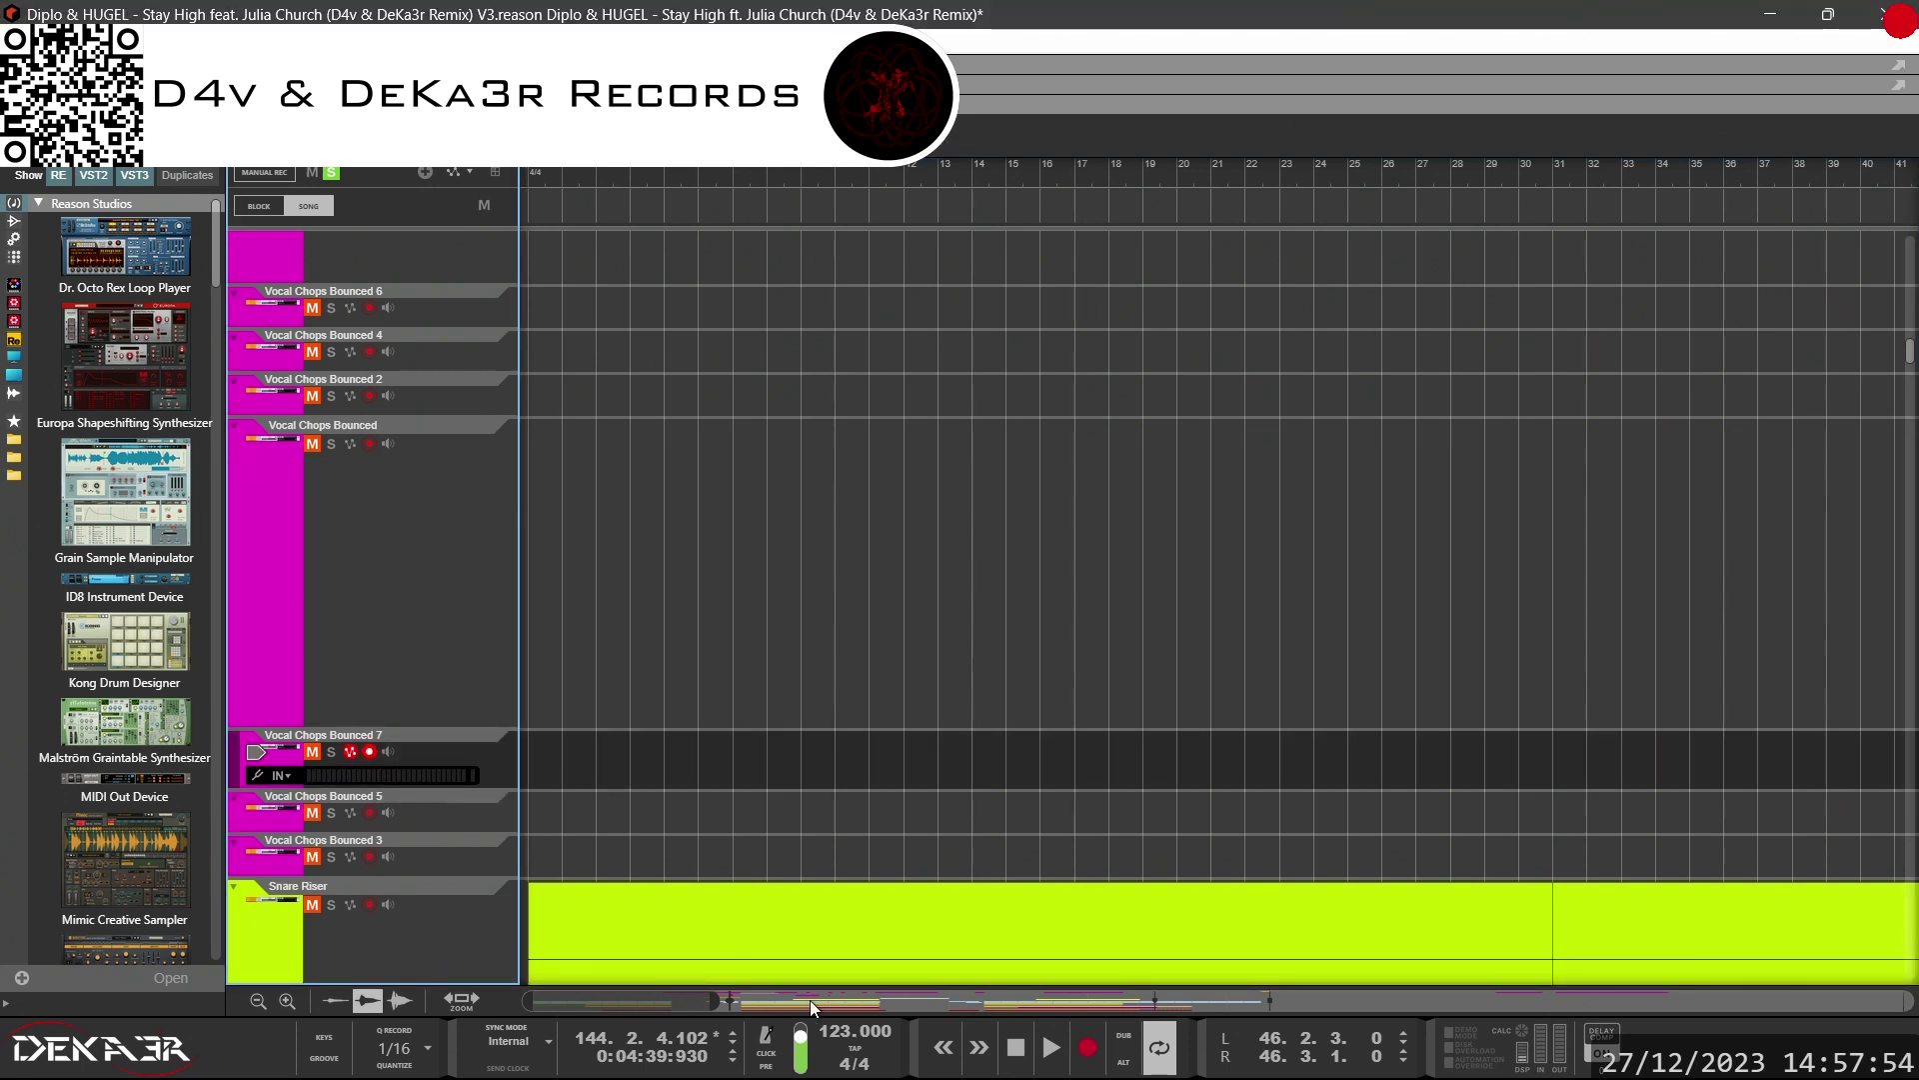
drag(737, 1008, 877, 1004)
key(Delete)
key(Return)
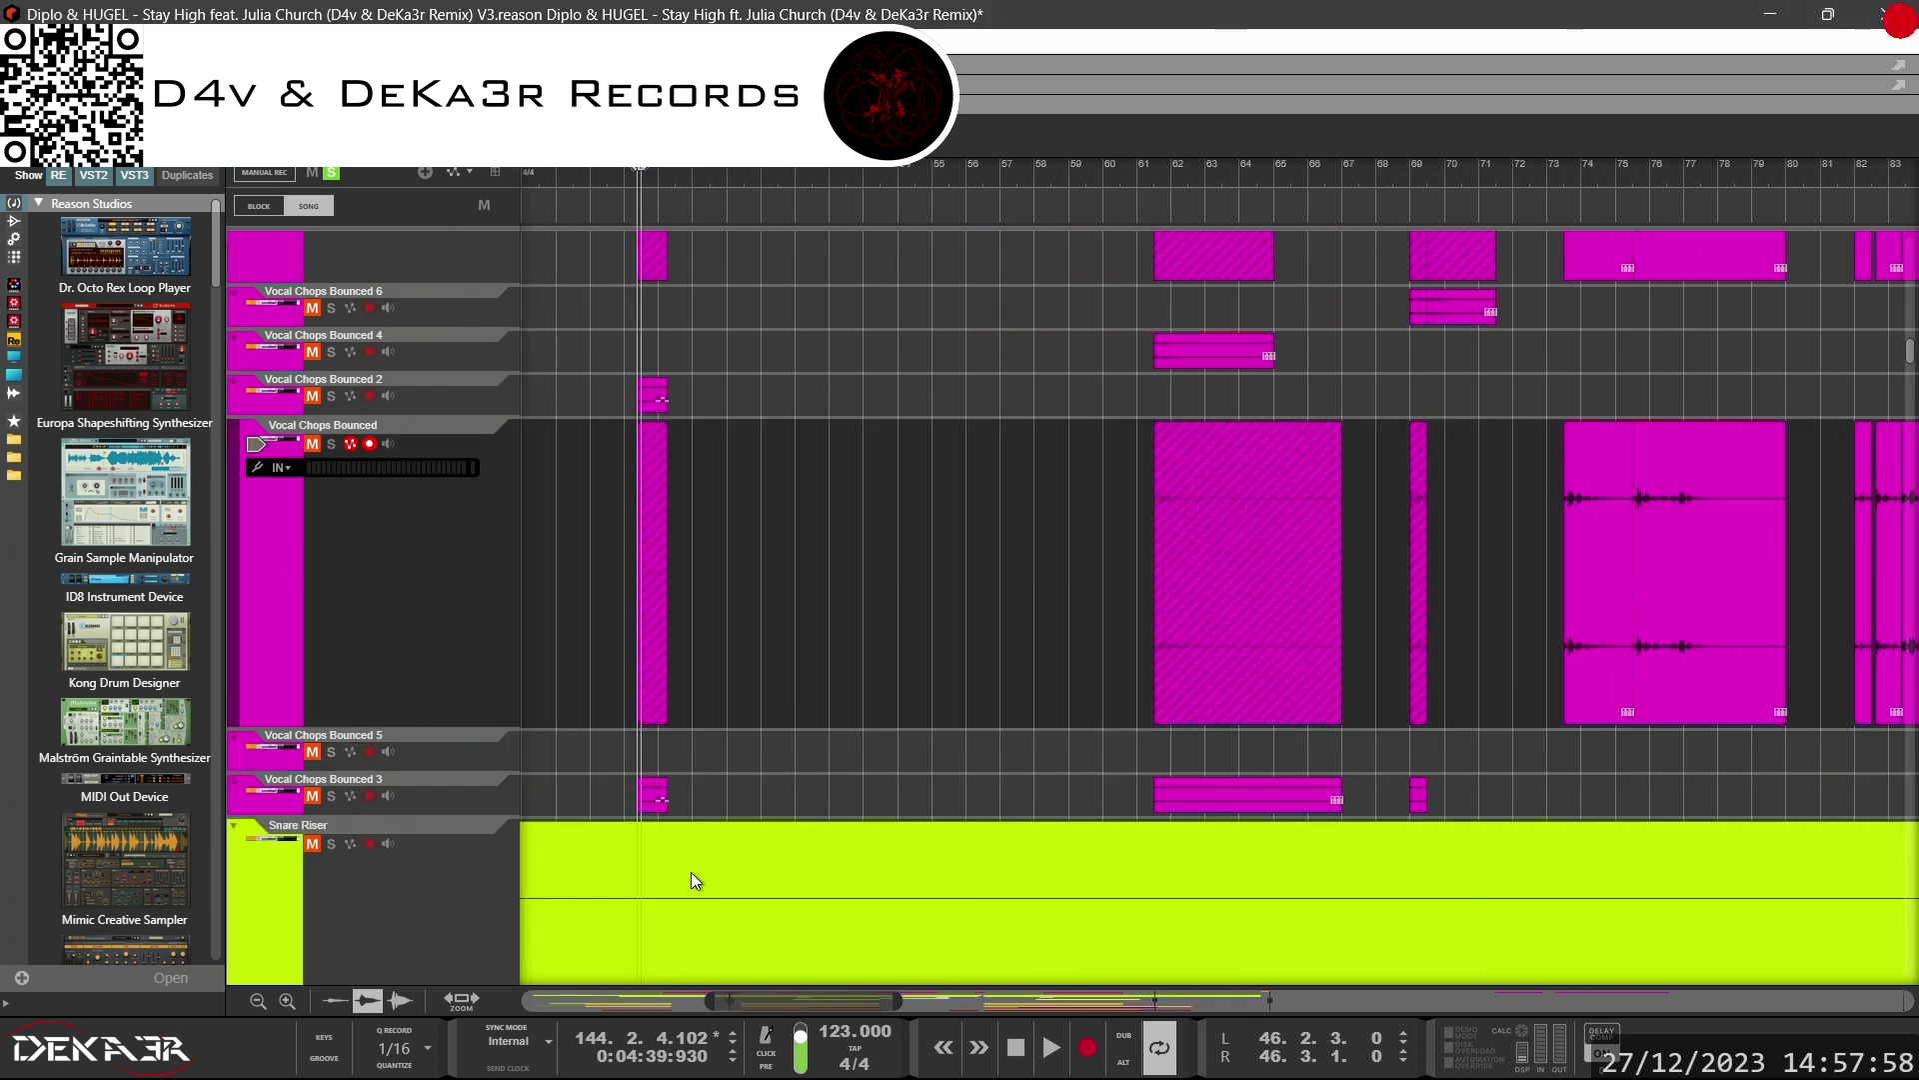
click(468, 752)
key(Delete)
key(Return)
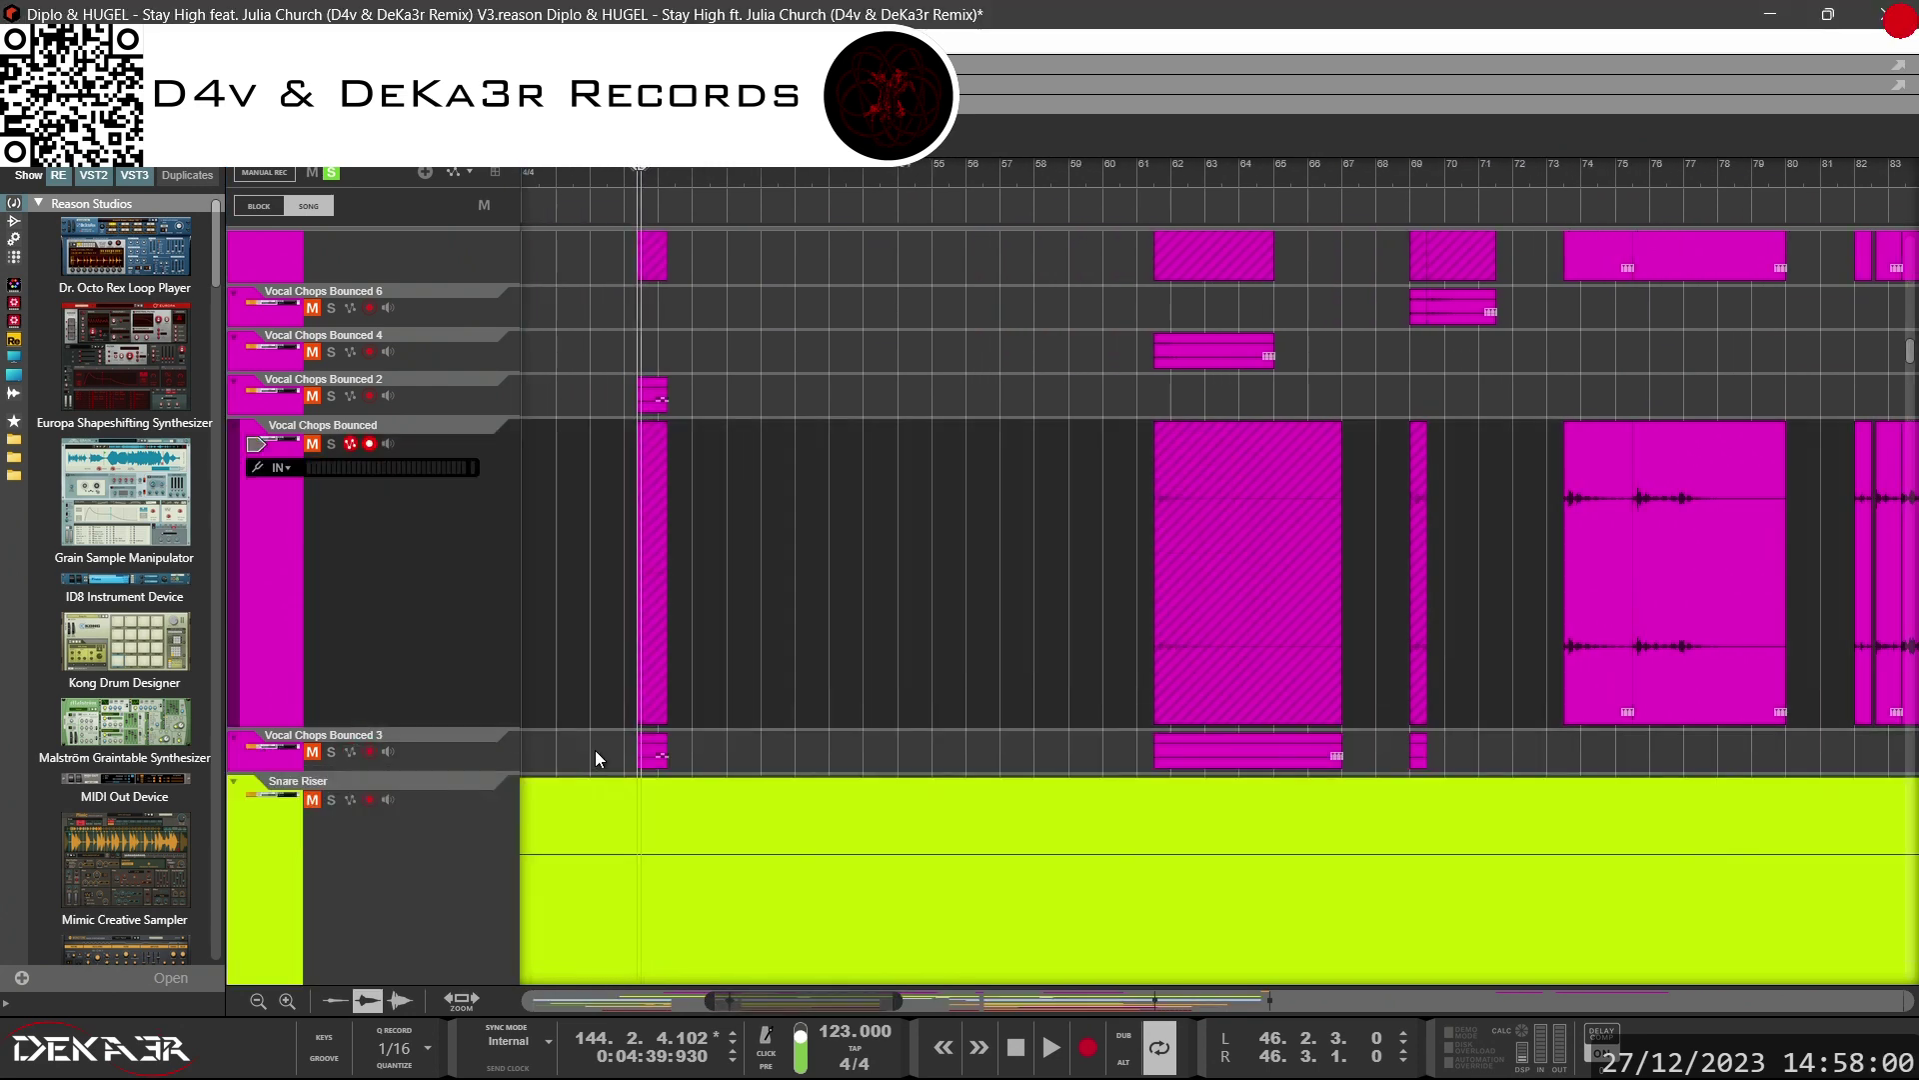
Move the clips from the Vocal Chops Bounced 4 and Vocal Chops Bounced 6 tracks onto Vocal Chops Bounced 2 at the same bars.
scroll(612, 740, up, 2)
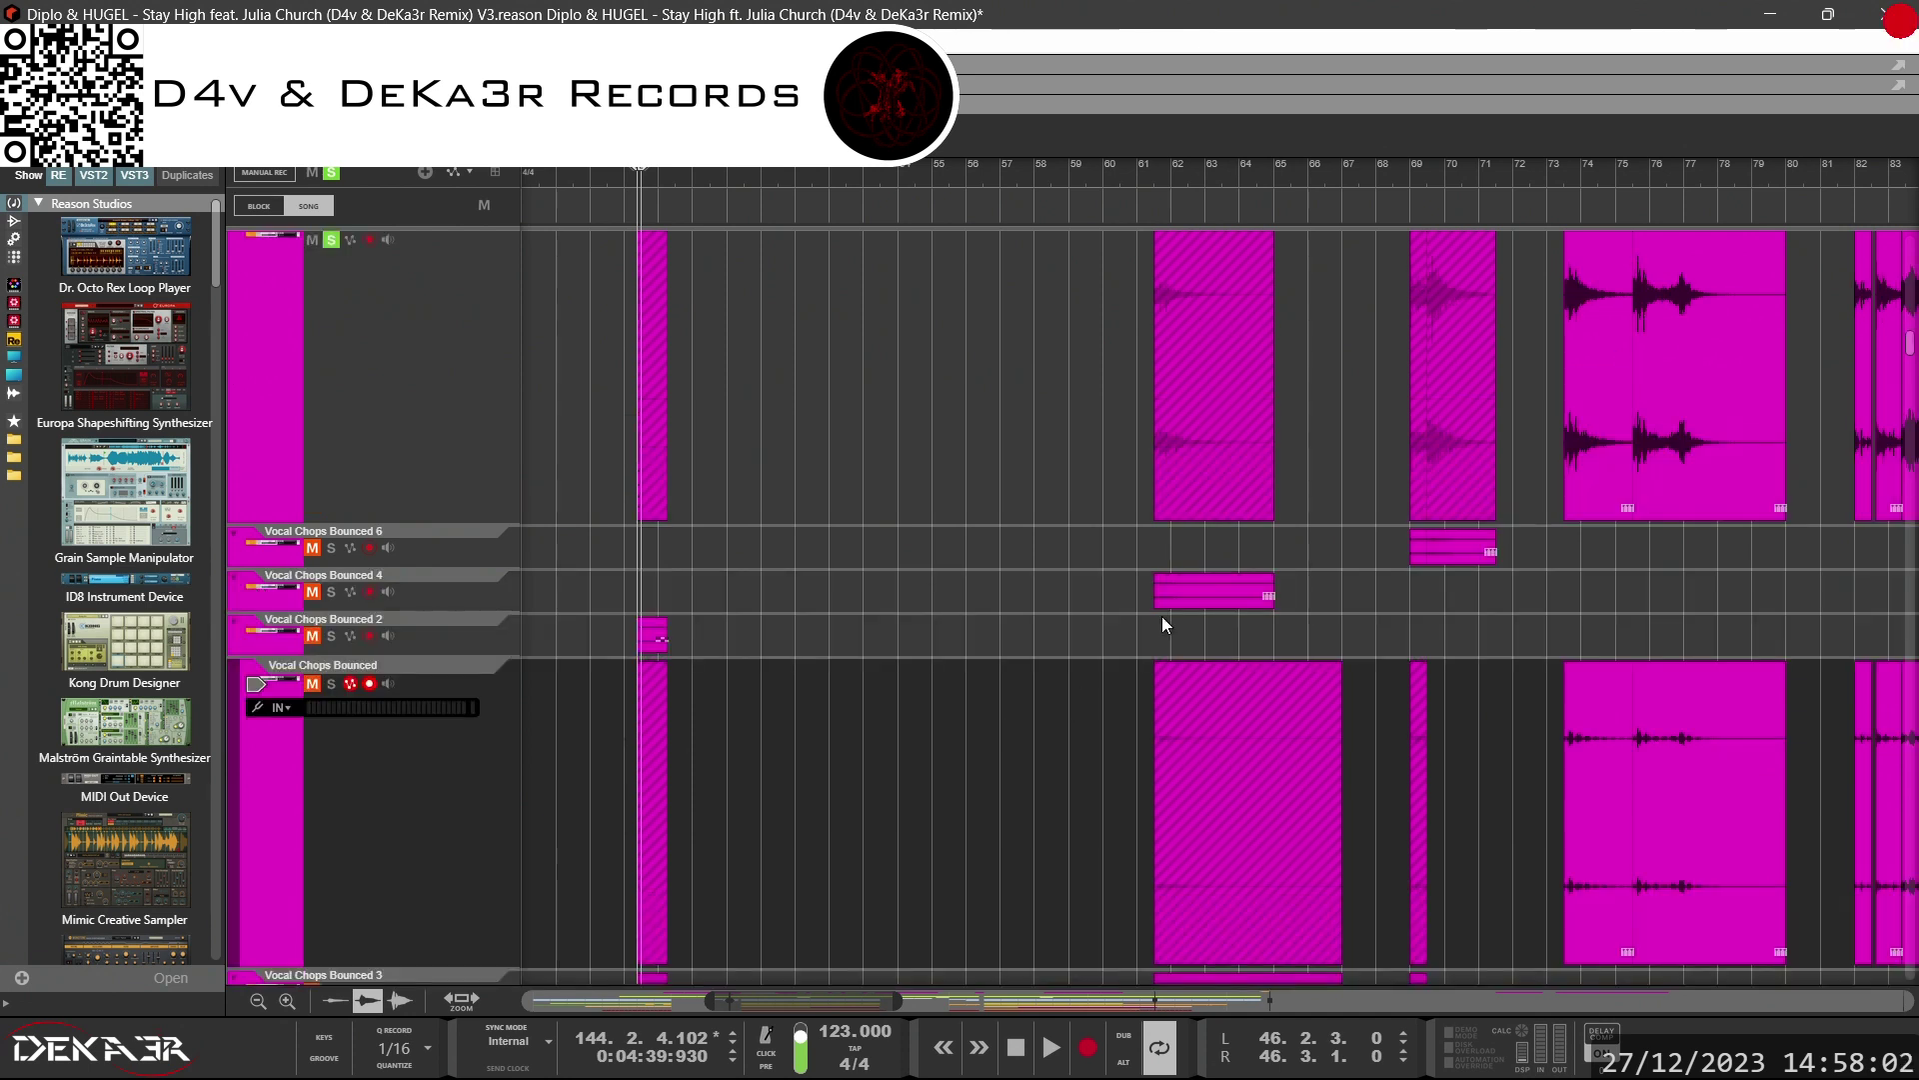
mouse_move(1174, 597)
mouse_down()
mouse_move(1173, 627)
mouse_move(1207, 629)
mouse_move(1190, 630)
mouse_up()
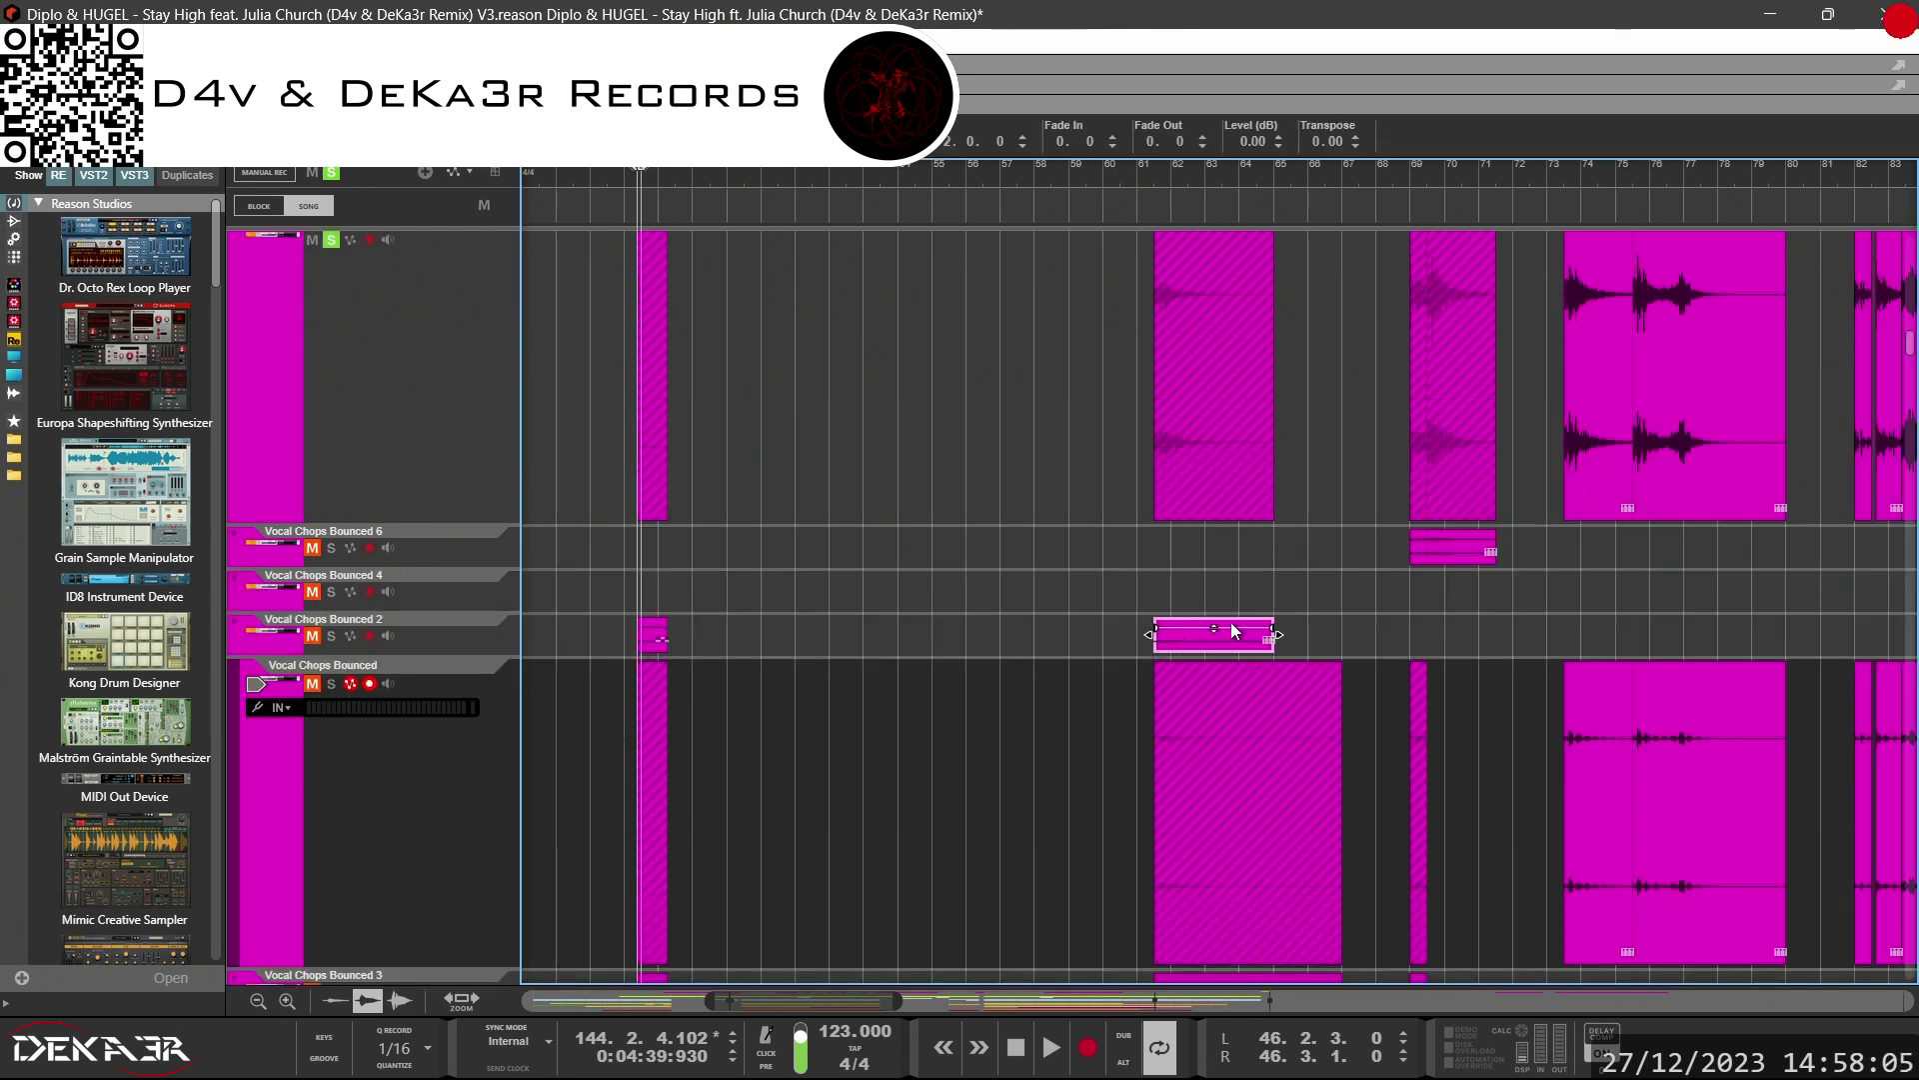
click(1424, 562)
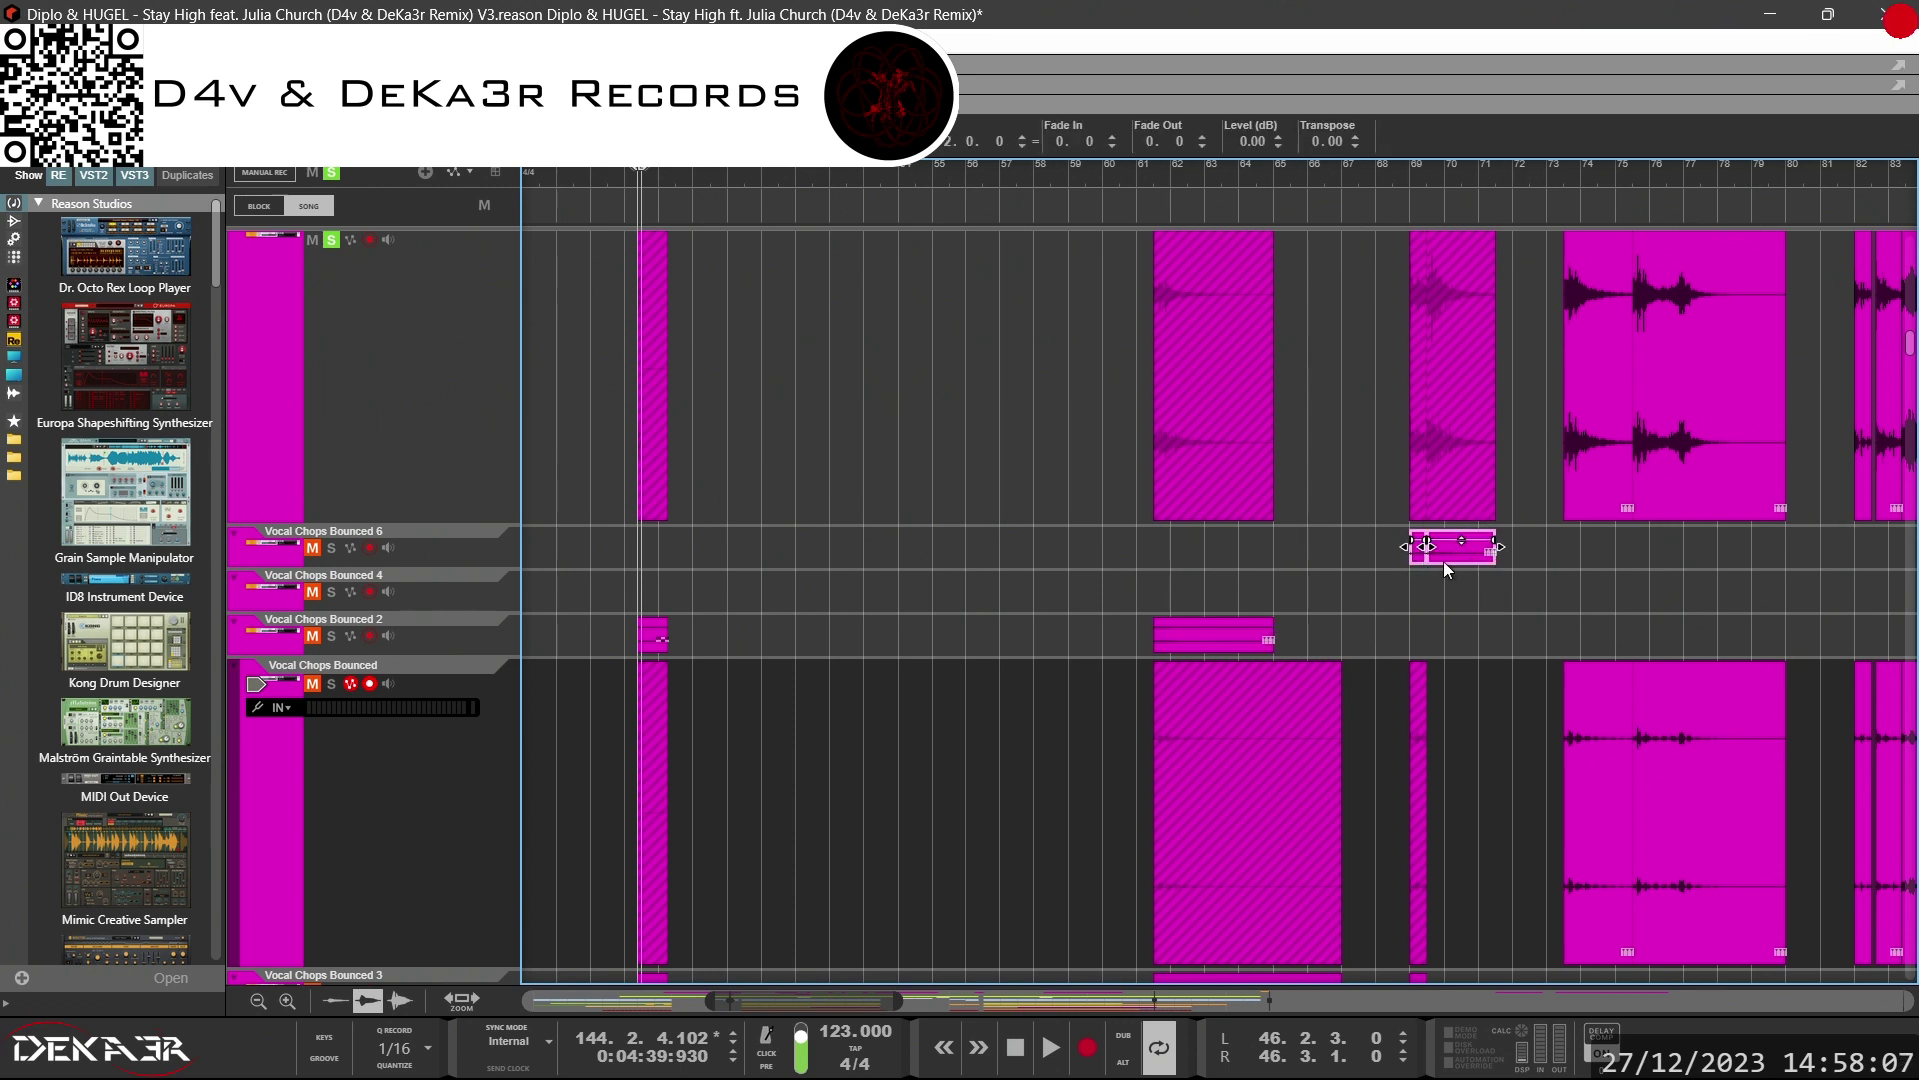
drag(1443, 560, 1443, 625)
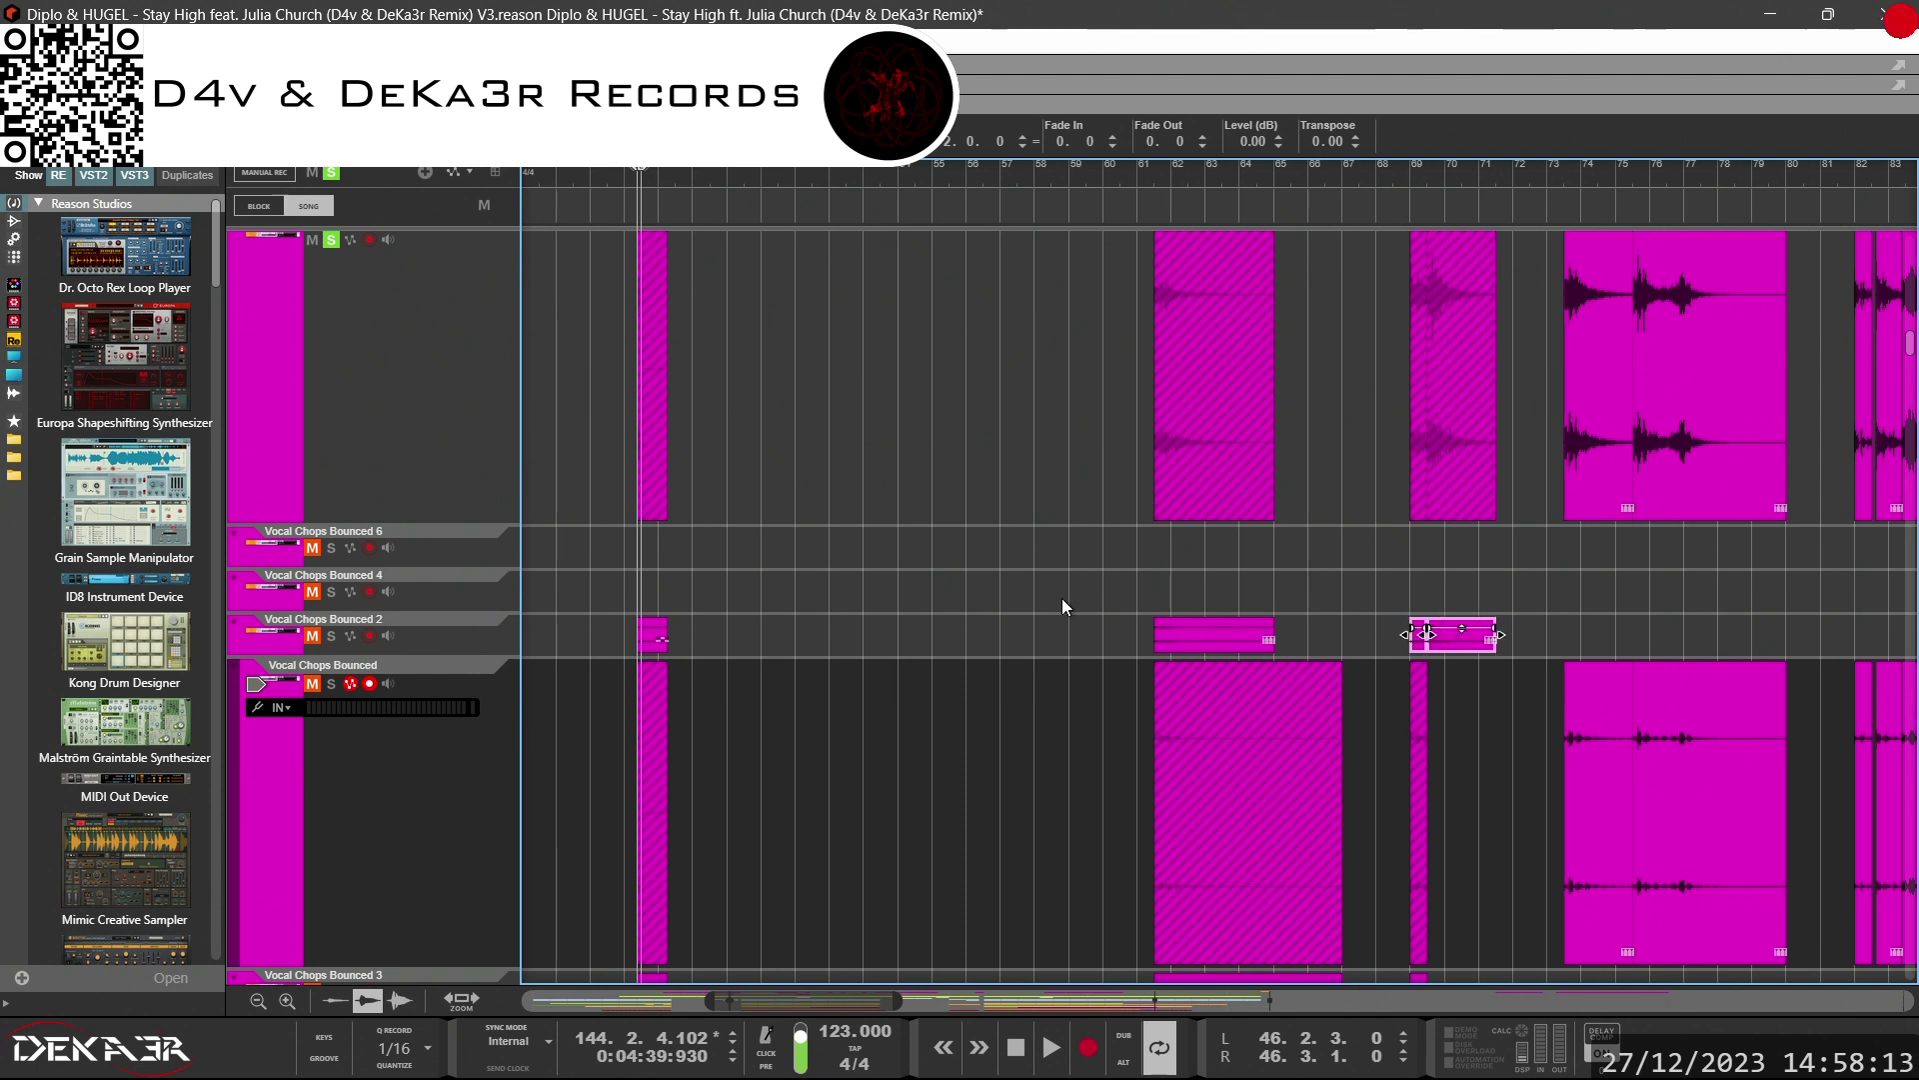
Delete the emptied Vocal Chops Bounced 6 and Vocal Chops Bounced 4 tracks with their devices.
click(730, 591)
click(459, 548)
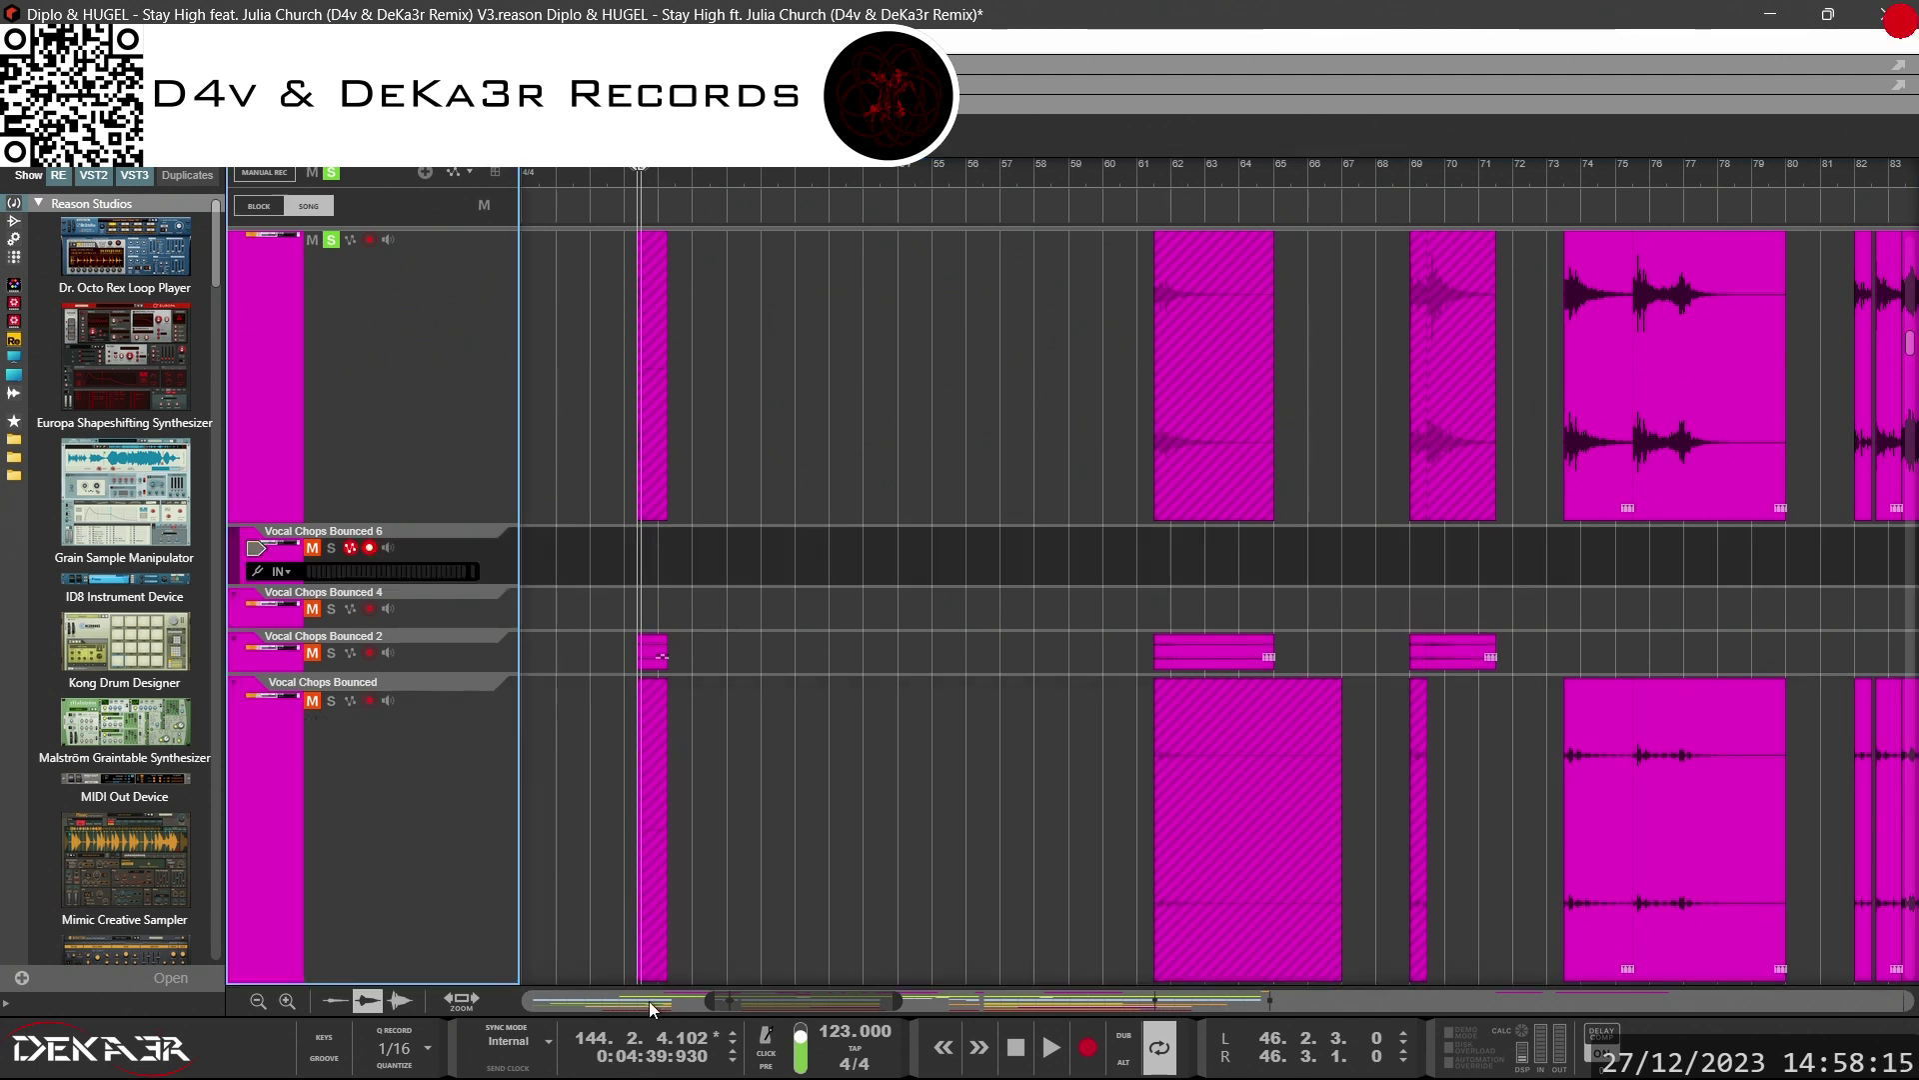
drag(751, 1002, 804, 985)
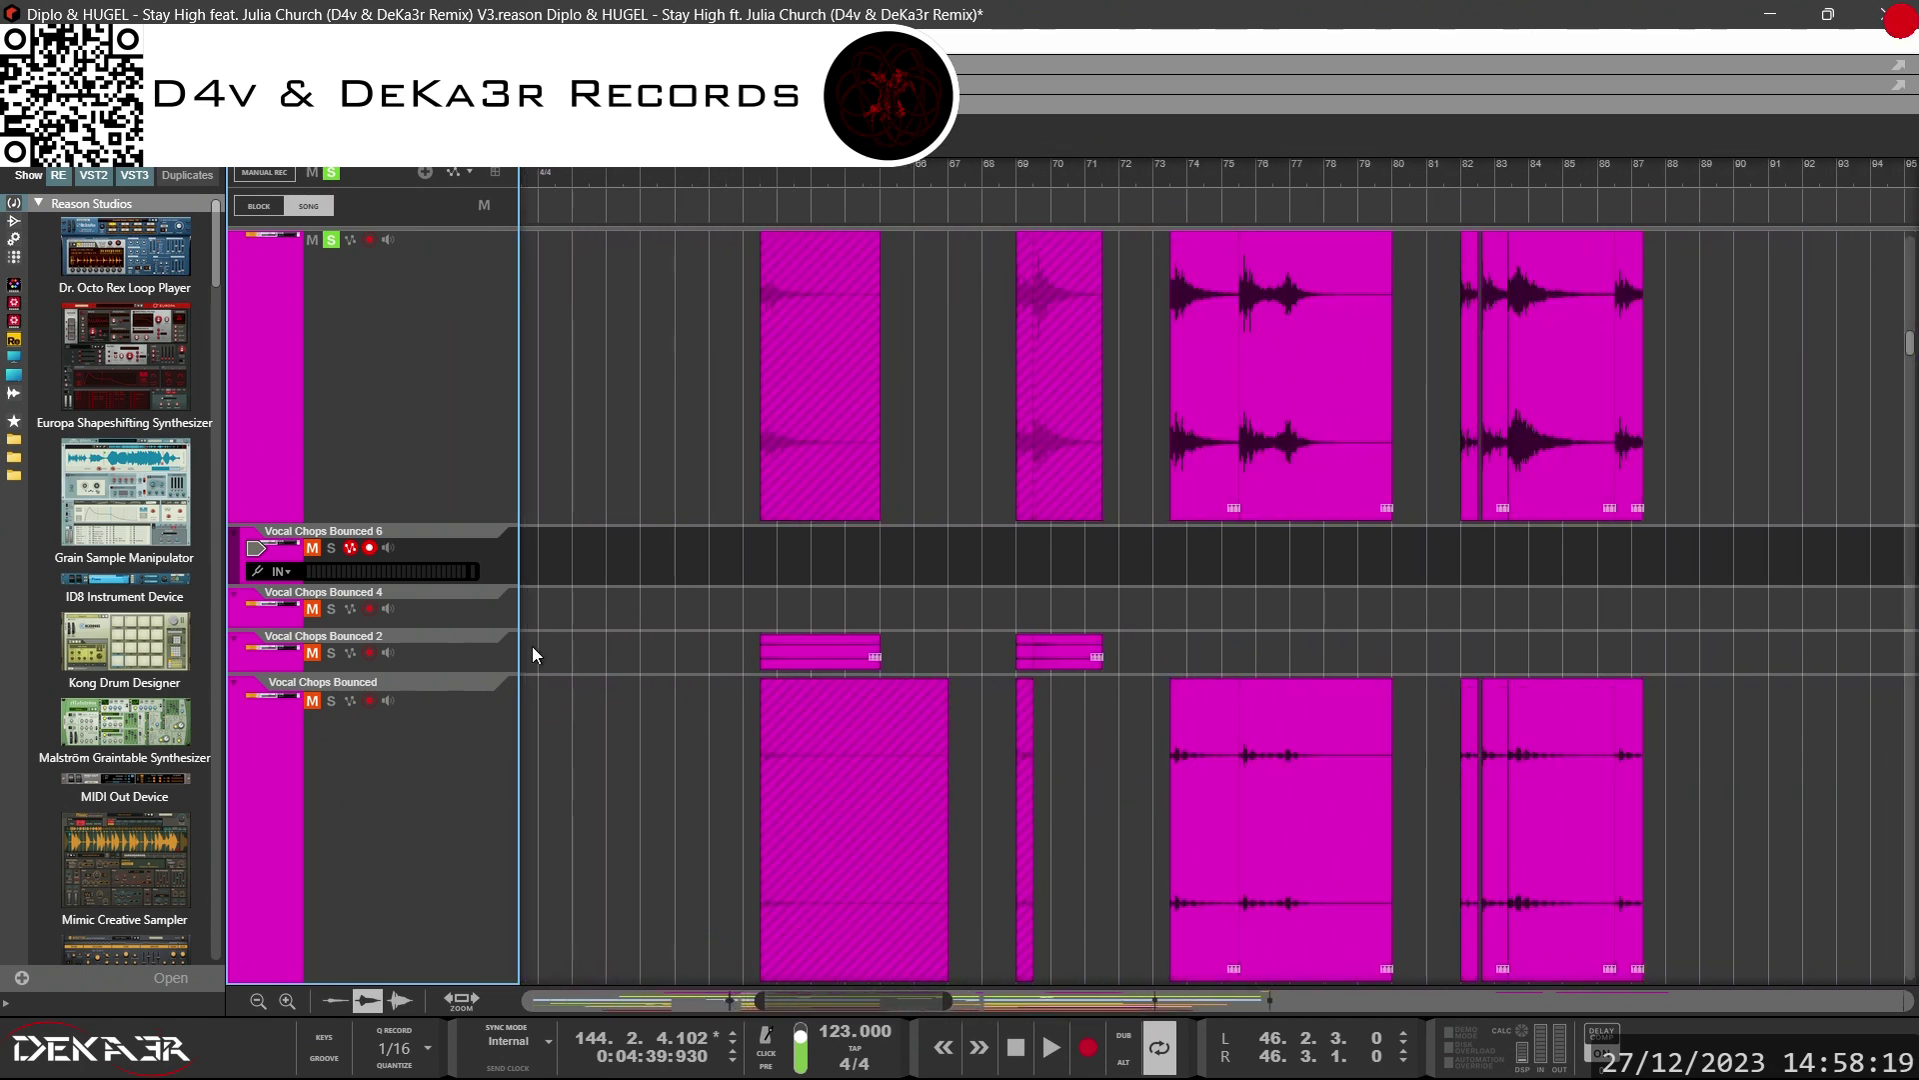
key(Delete)
key(Return)
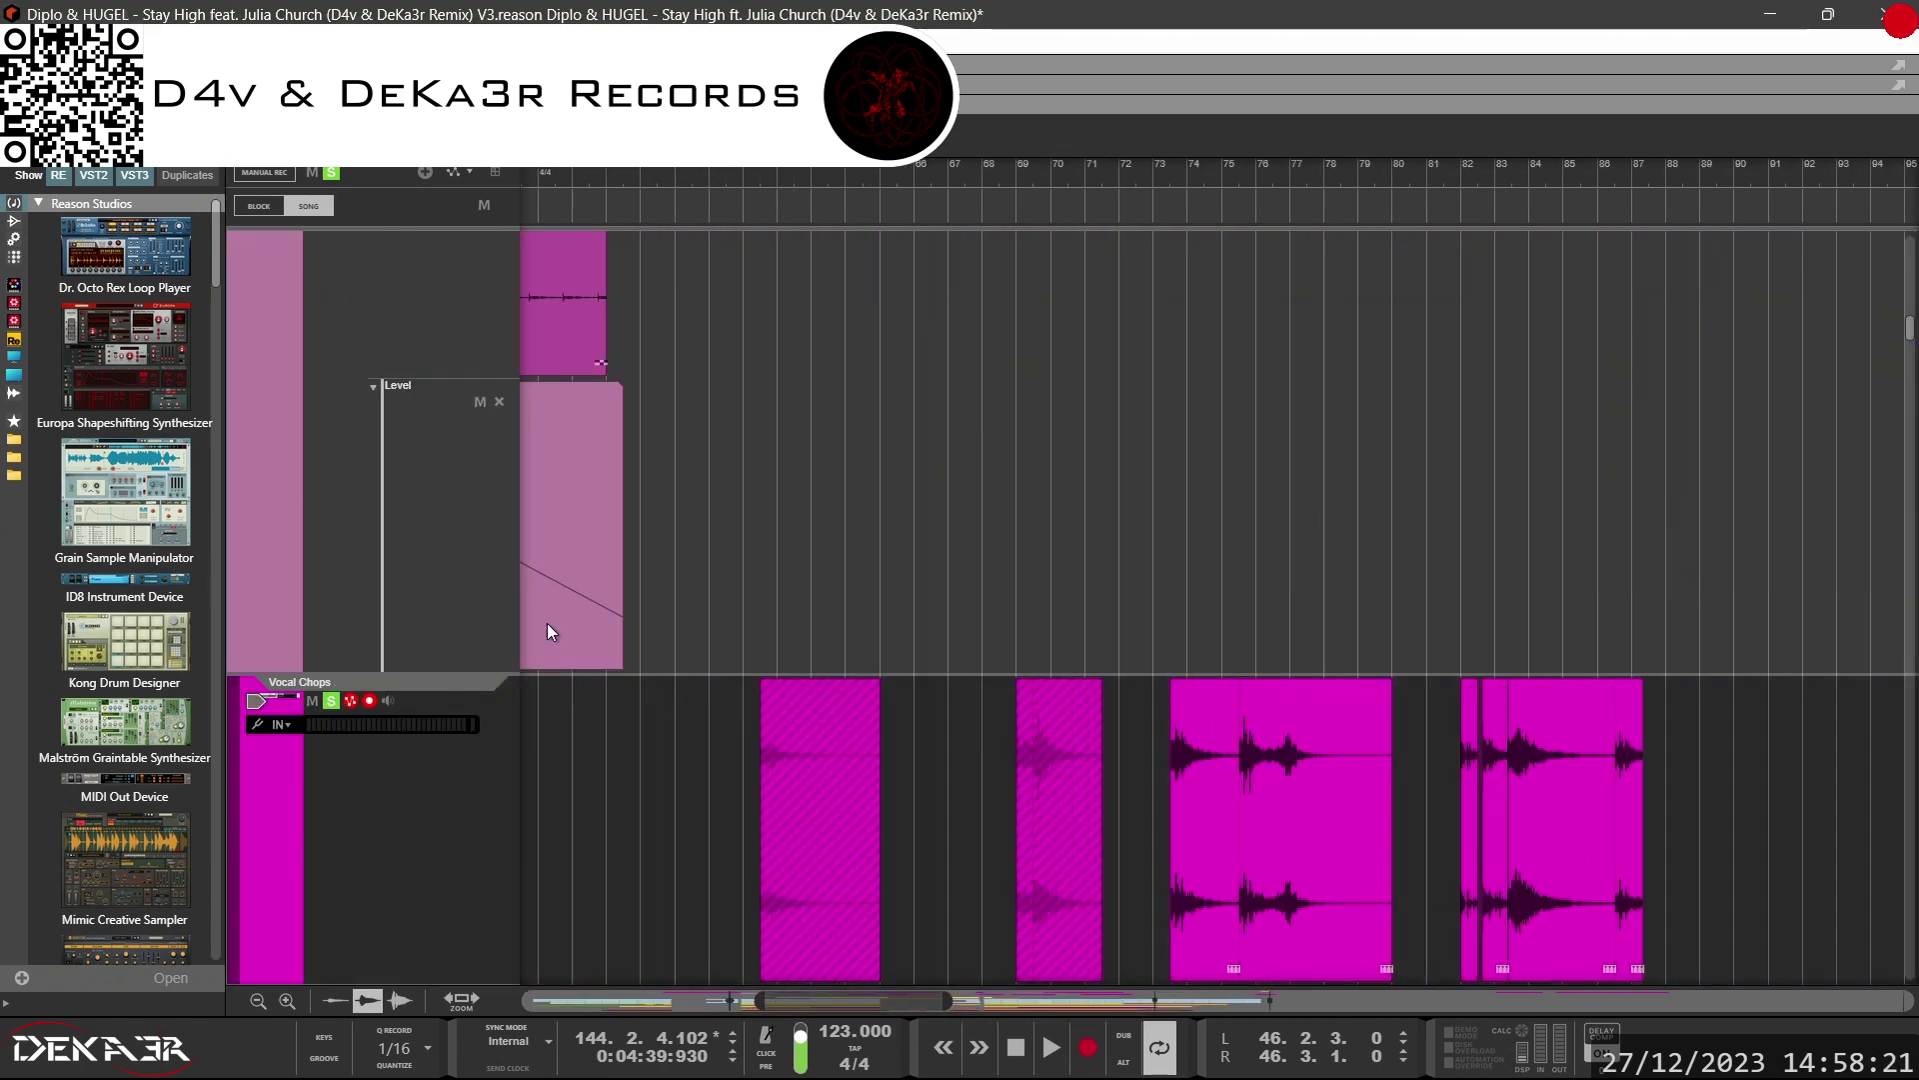
scroll(651, 667, down, 3)
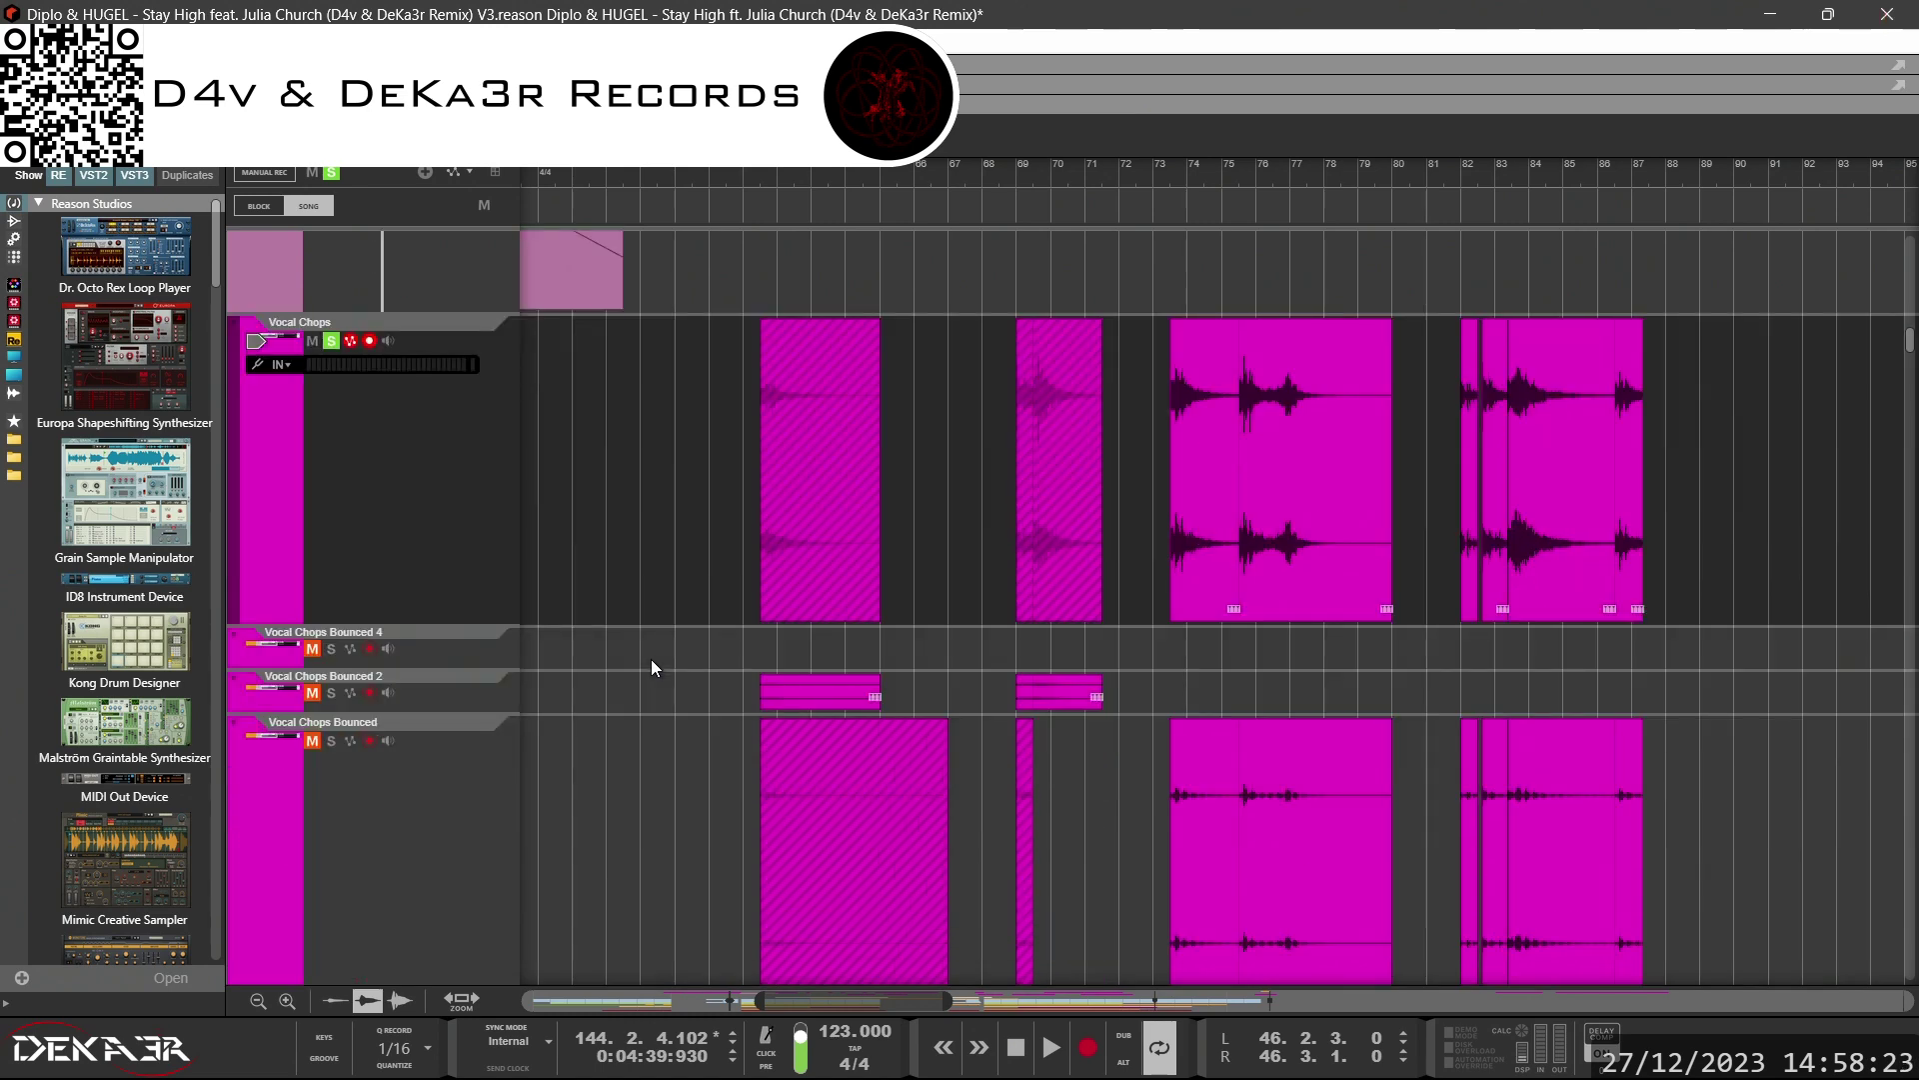
click(489, 657)
key(Delete)
key(Escape)
key(Delete)
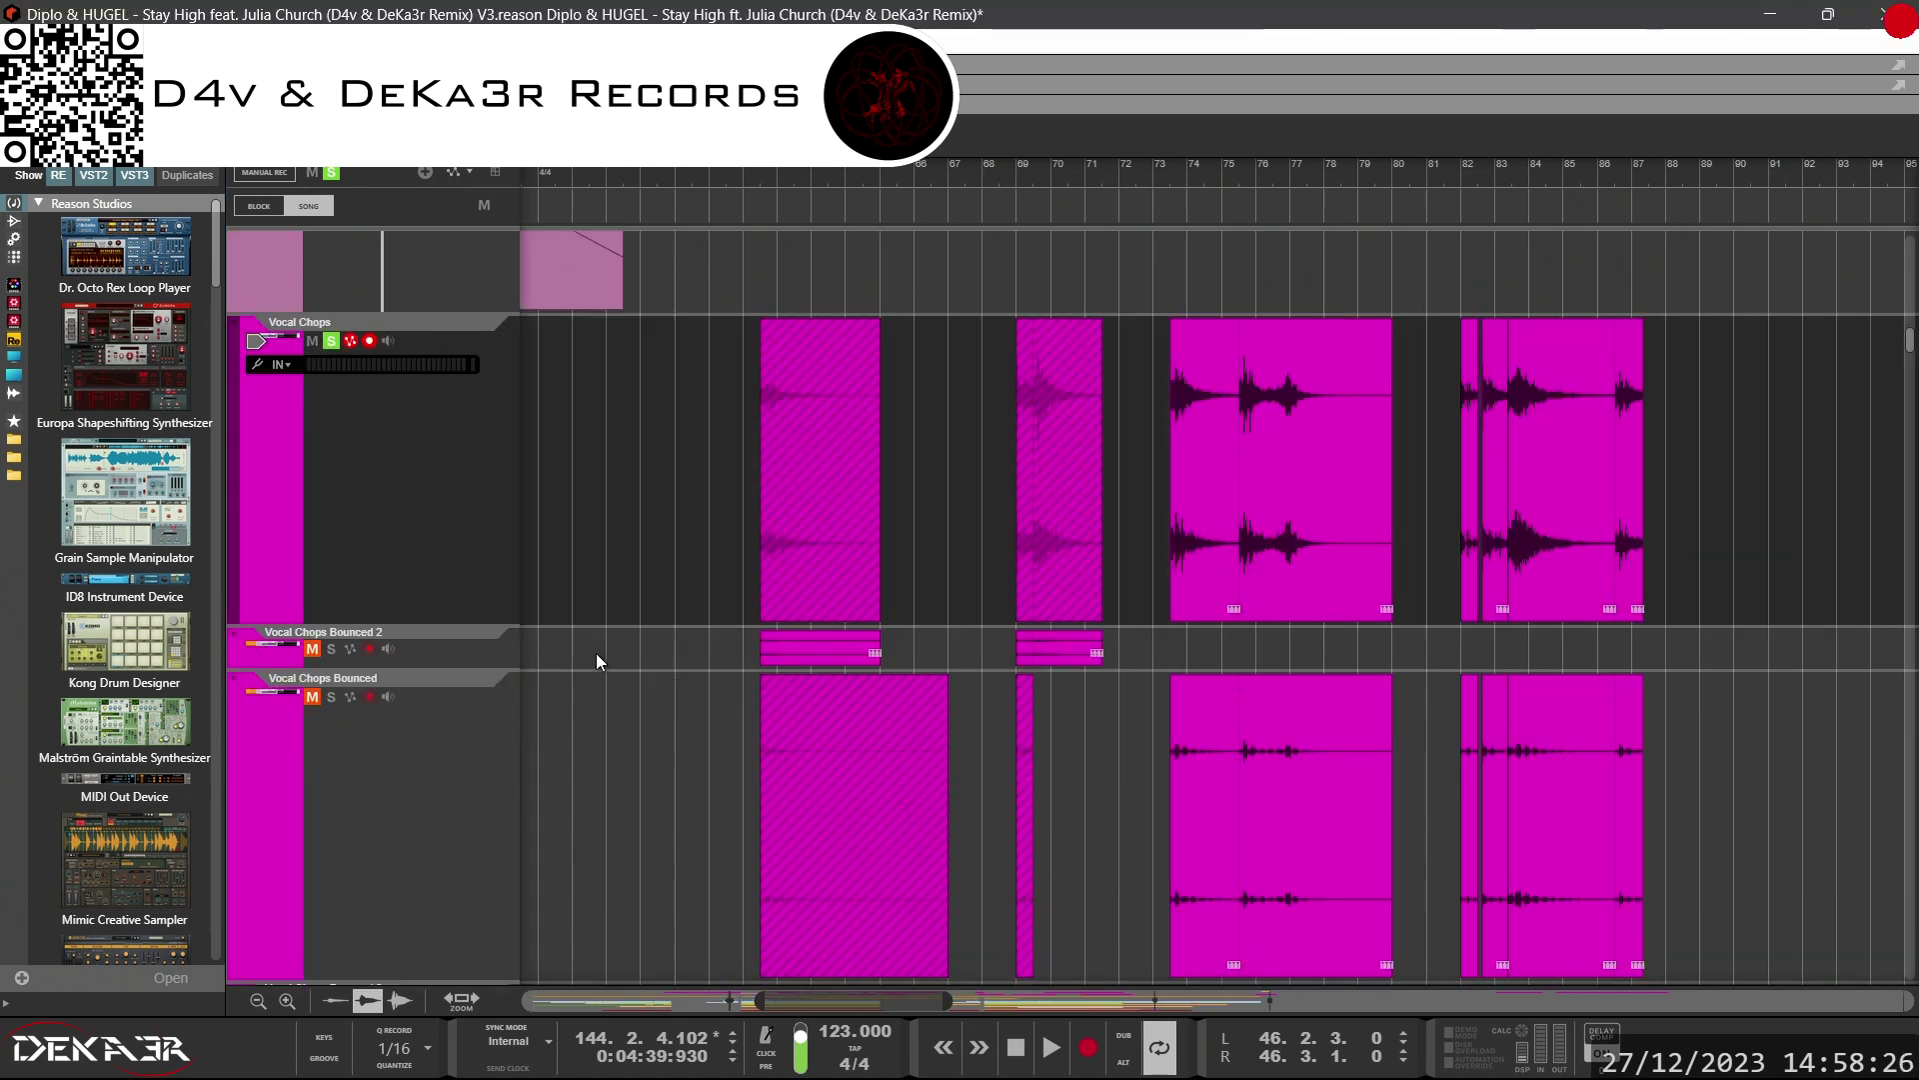
Delete all the muted clips before bar 73 on the original Vocal Chops Bounced track.
scroll(596, 651, down, 1)
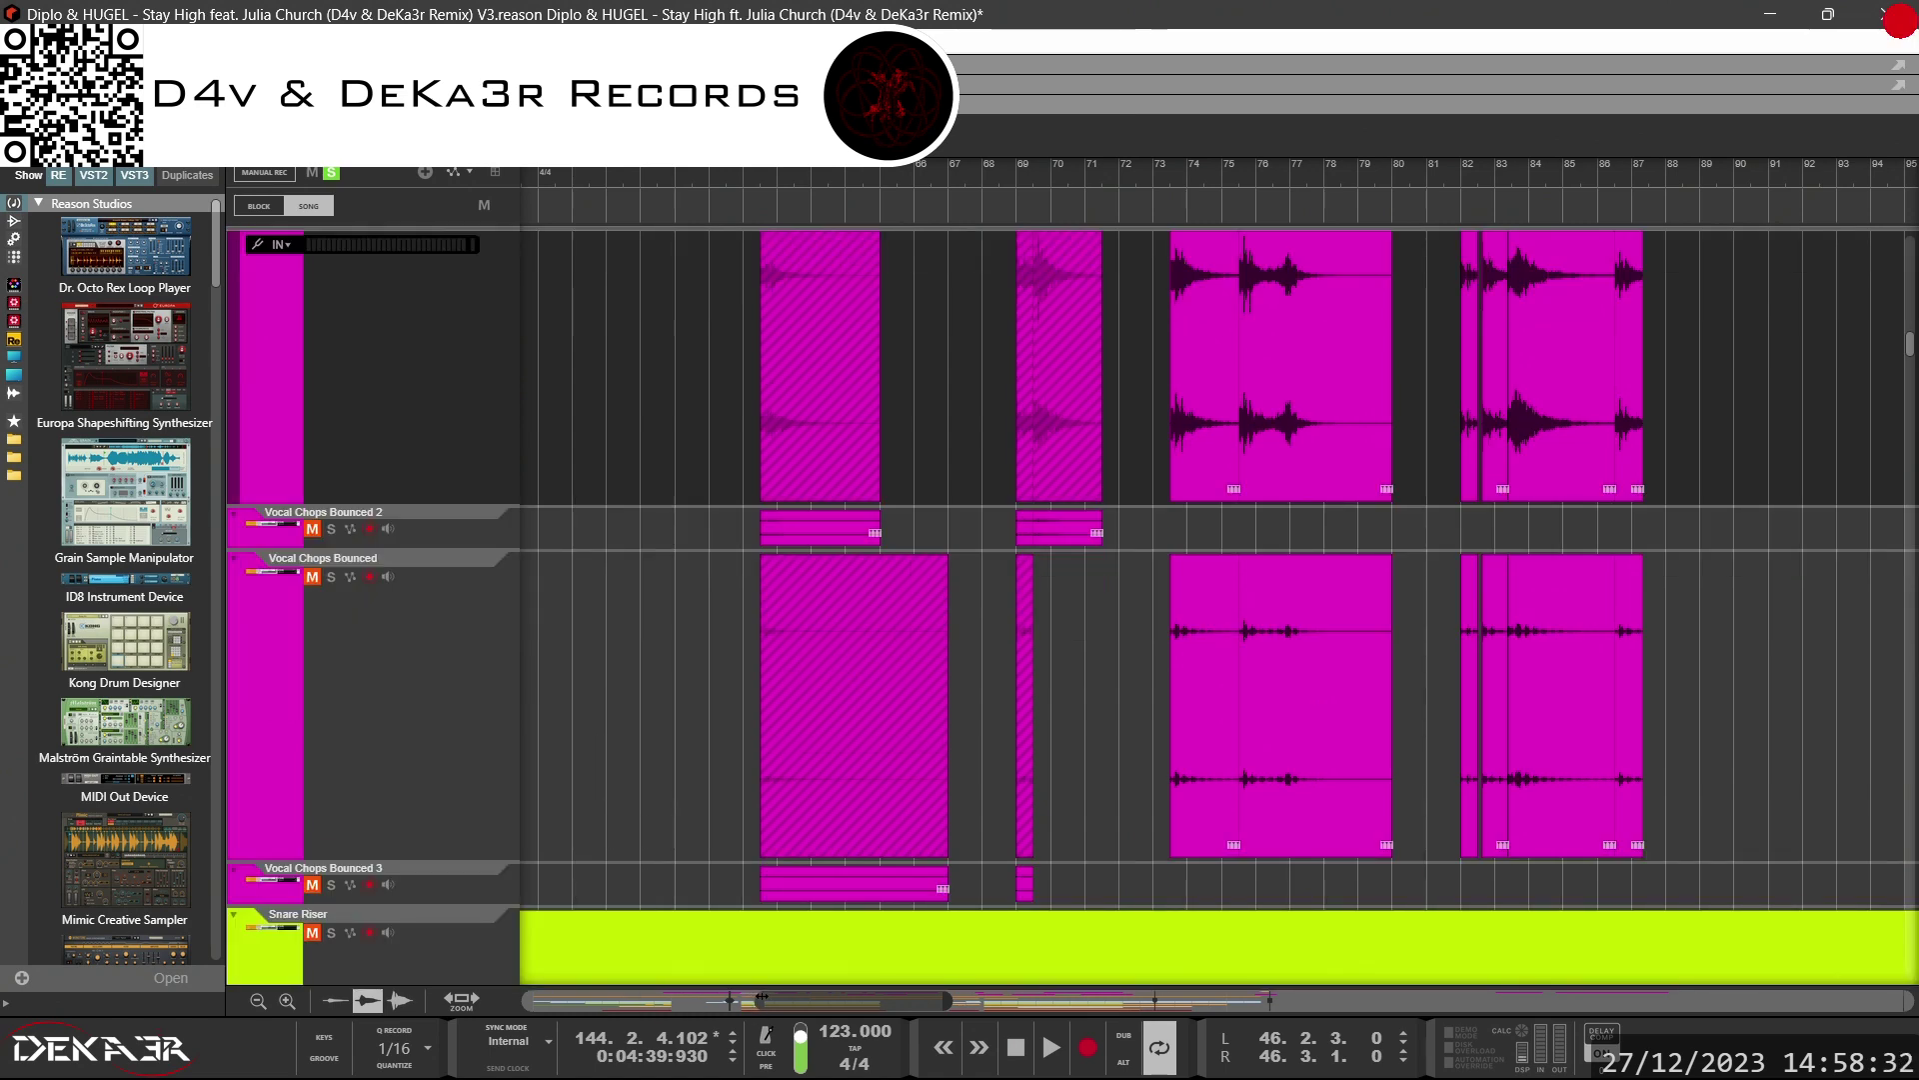
drag(761, 996, 684, 996)
drag(1312, 719, 720, 714)
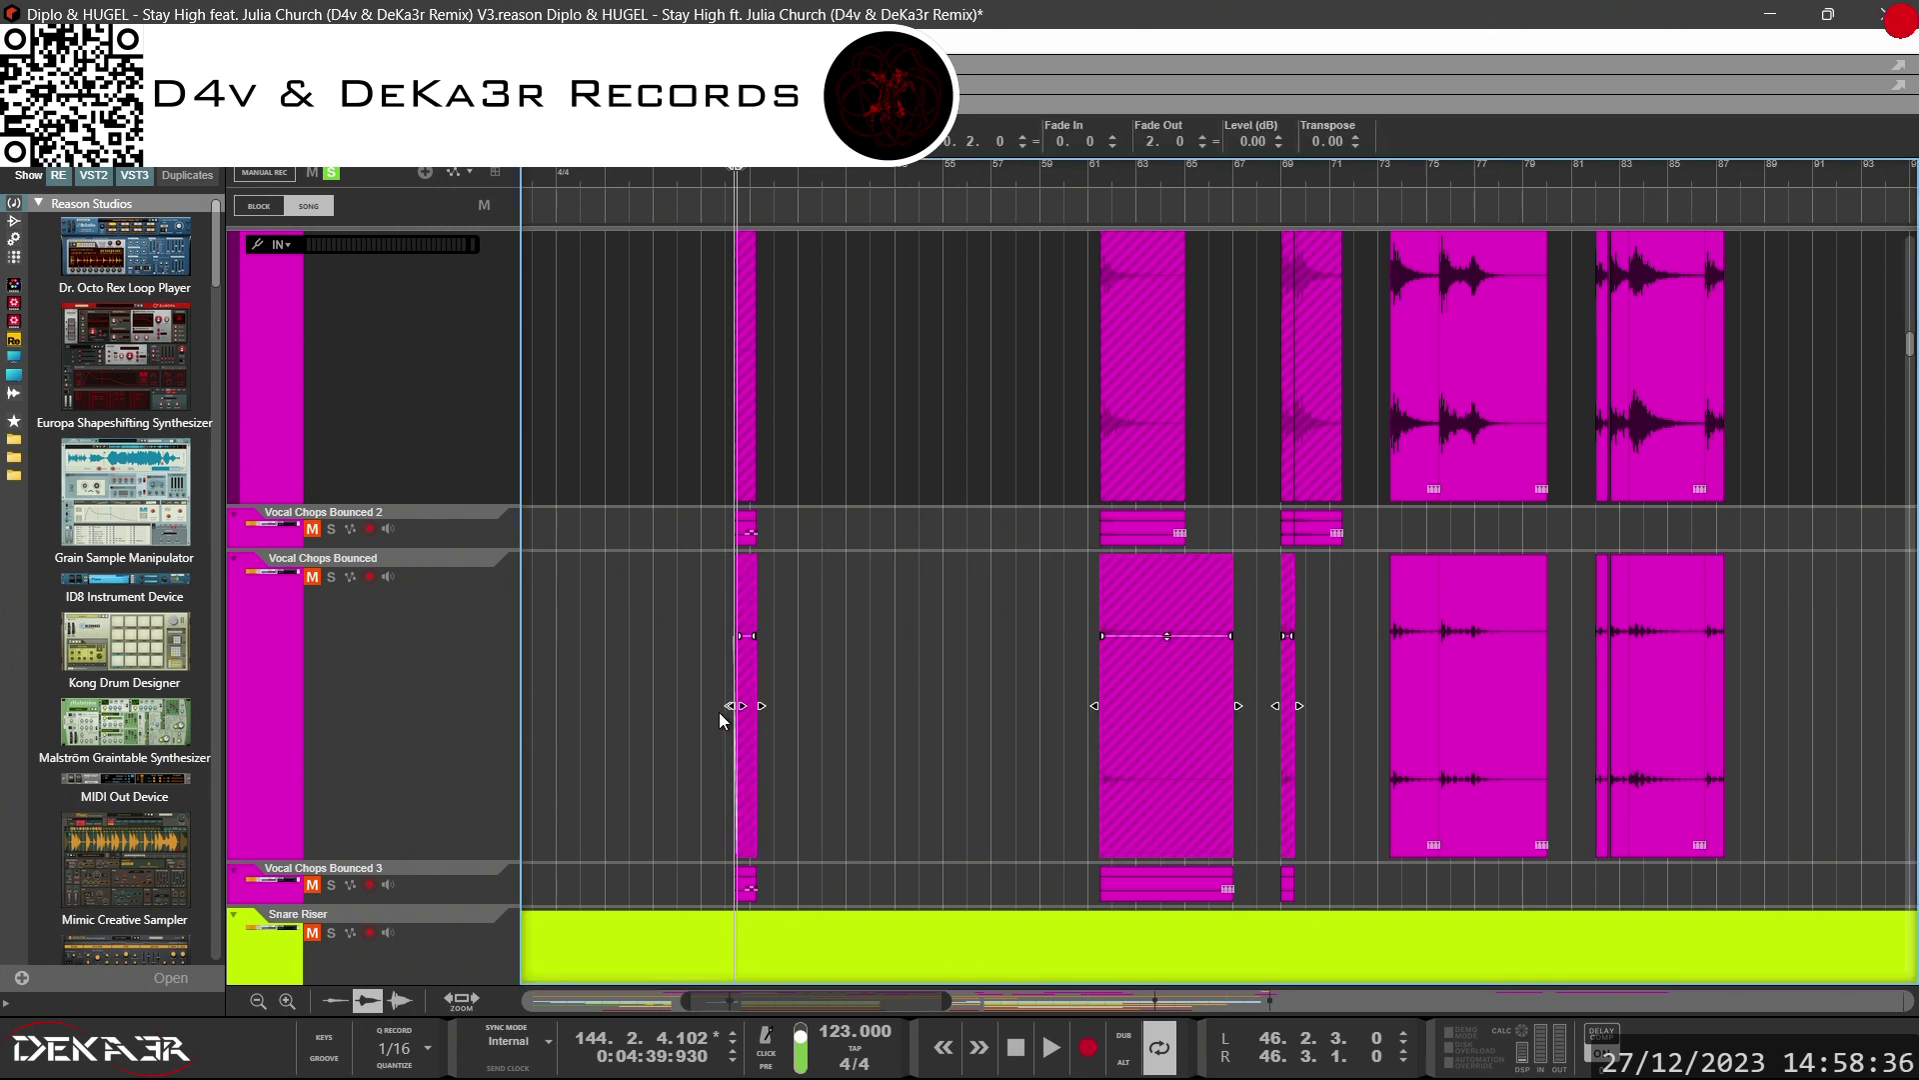
key(Delete)
Delete all the muted clips before bar 73 on the Vocal Chops track and save the song.
scroll(964, 700, up, 2)
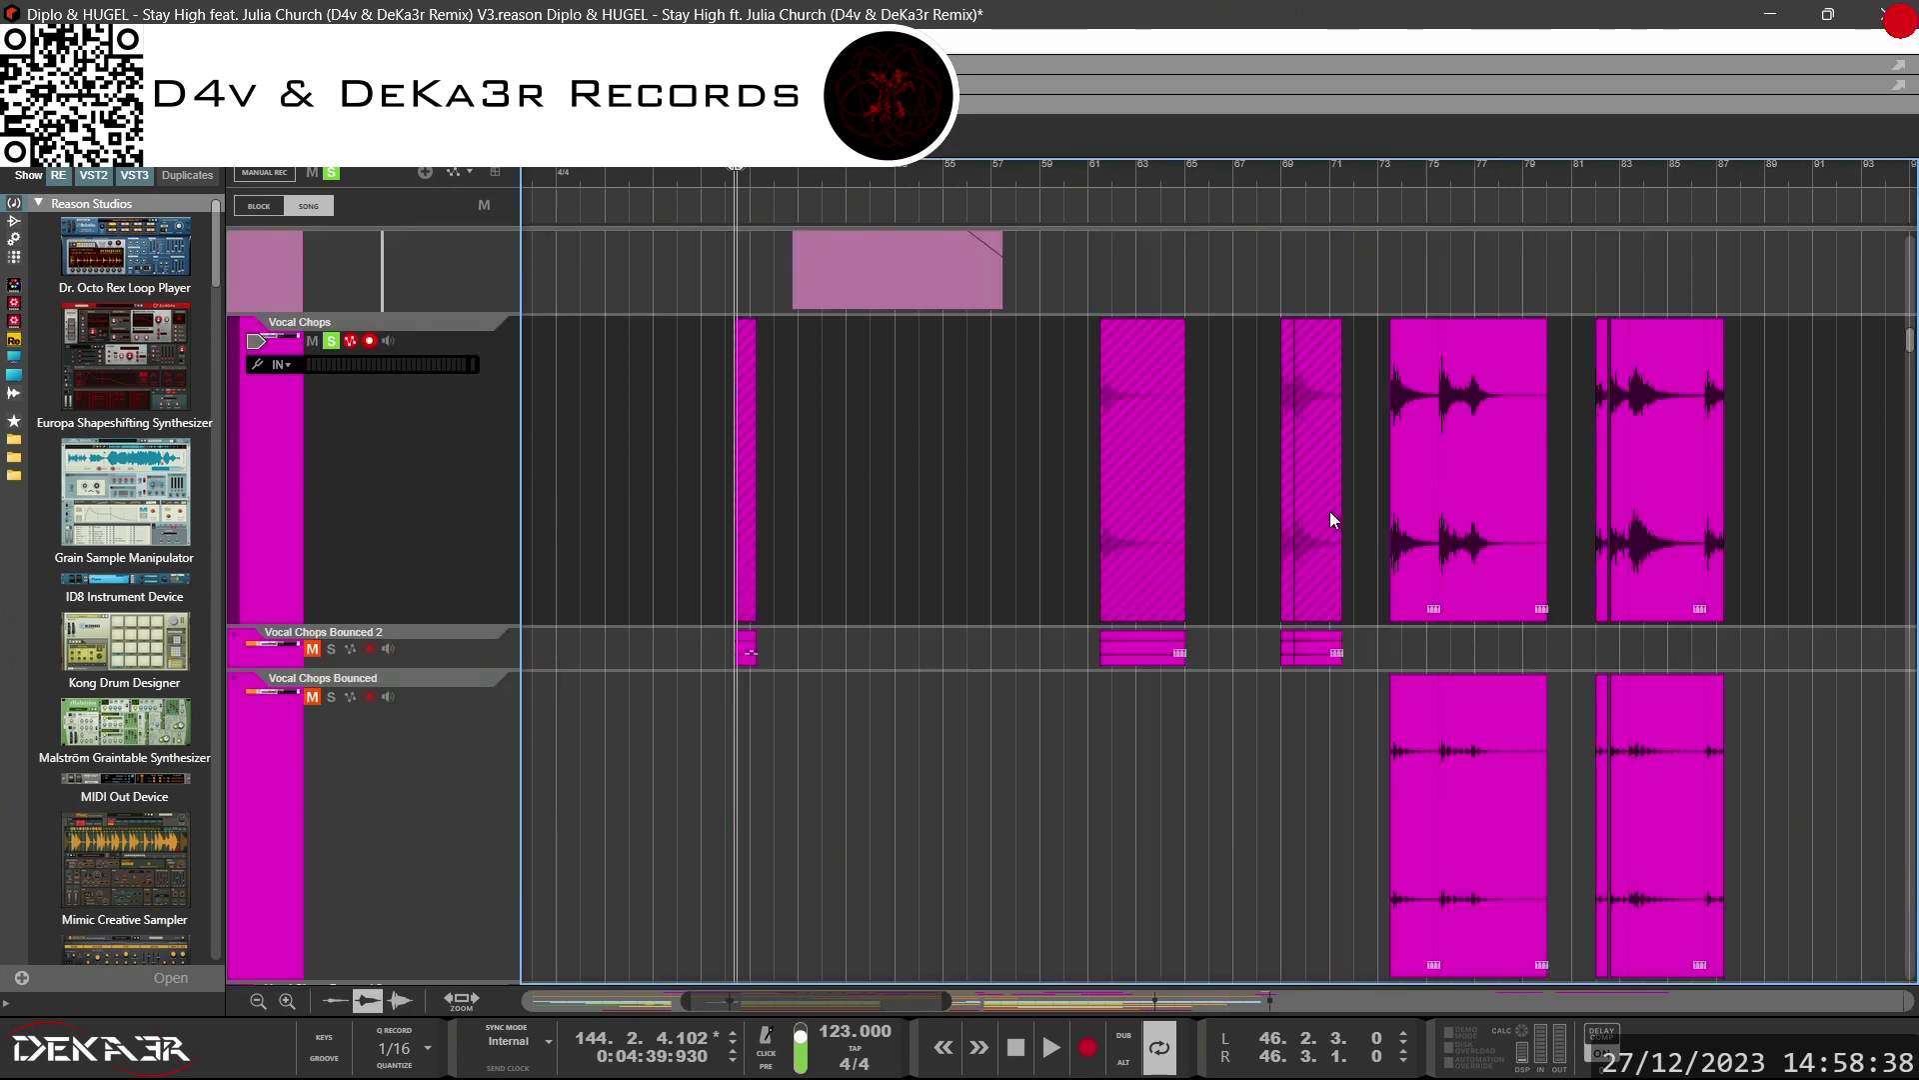
drag(1357, 482, 725, 494)
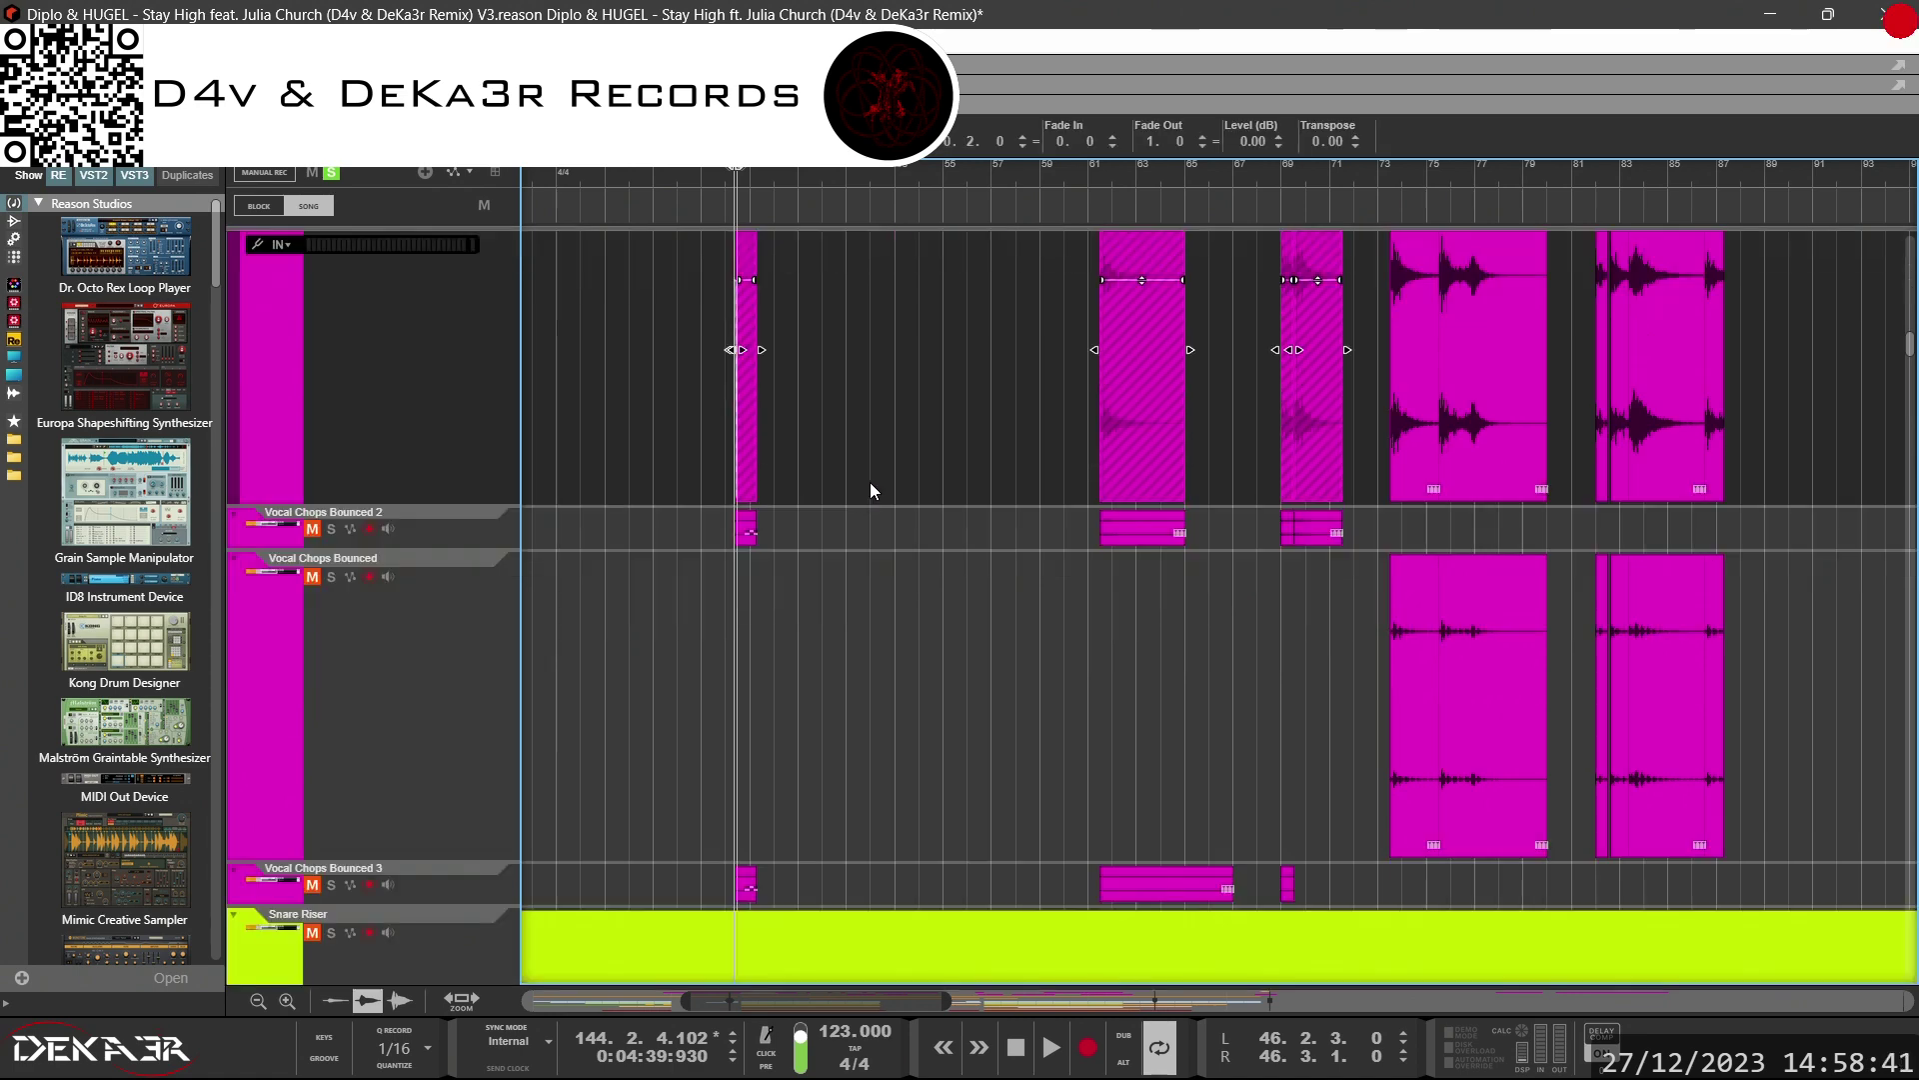
key(Delete)
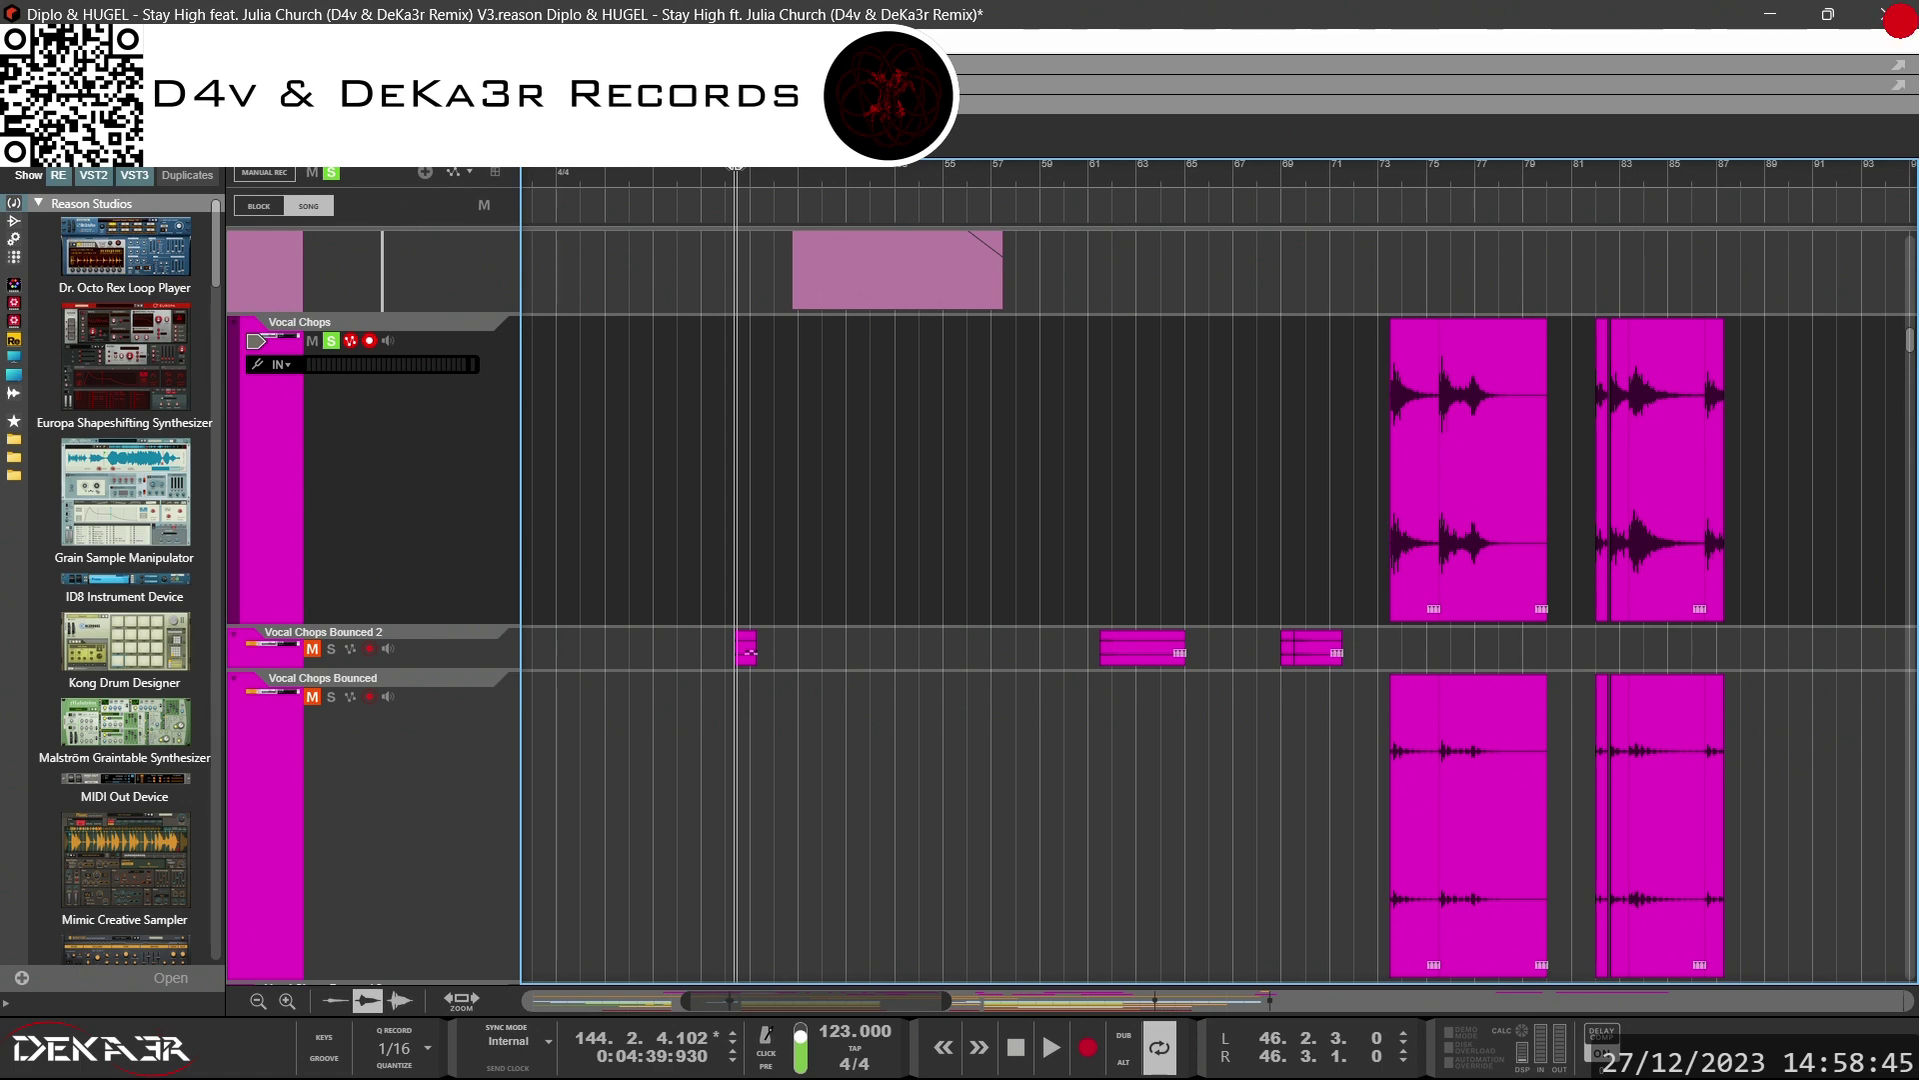
key(alt+f)
click(62, 220)
Bounce in place the two adjacent Vocal Chops clips between about bars 73 and 80.
drag(761, 1000, 892, 883)
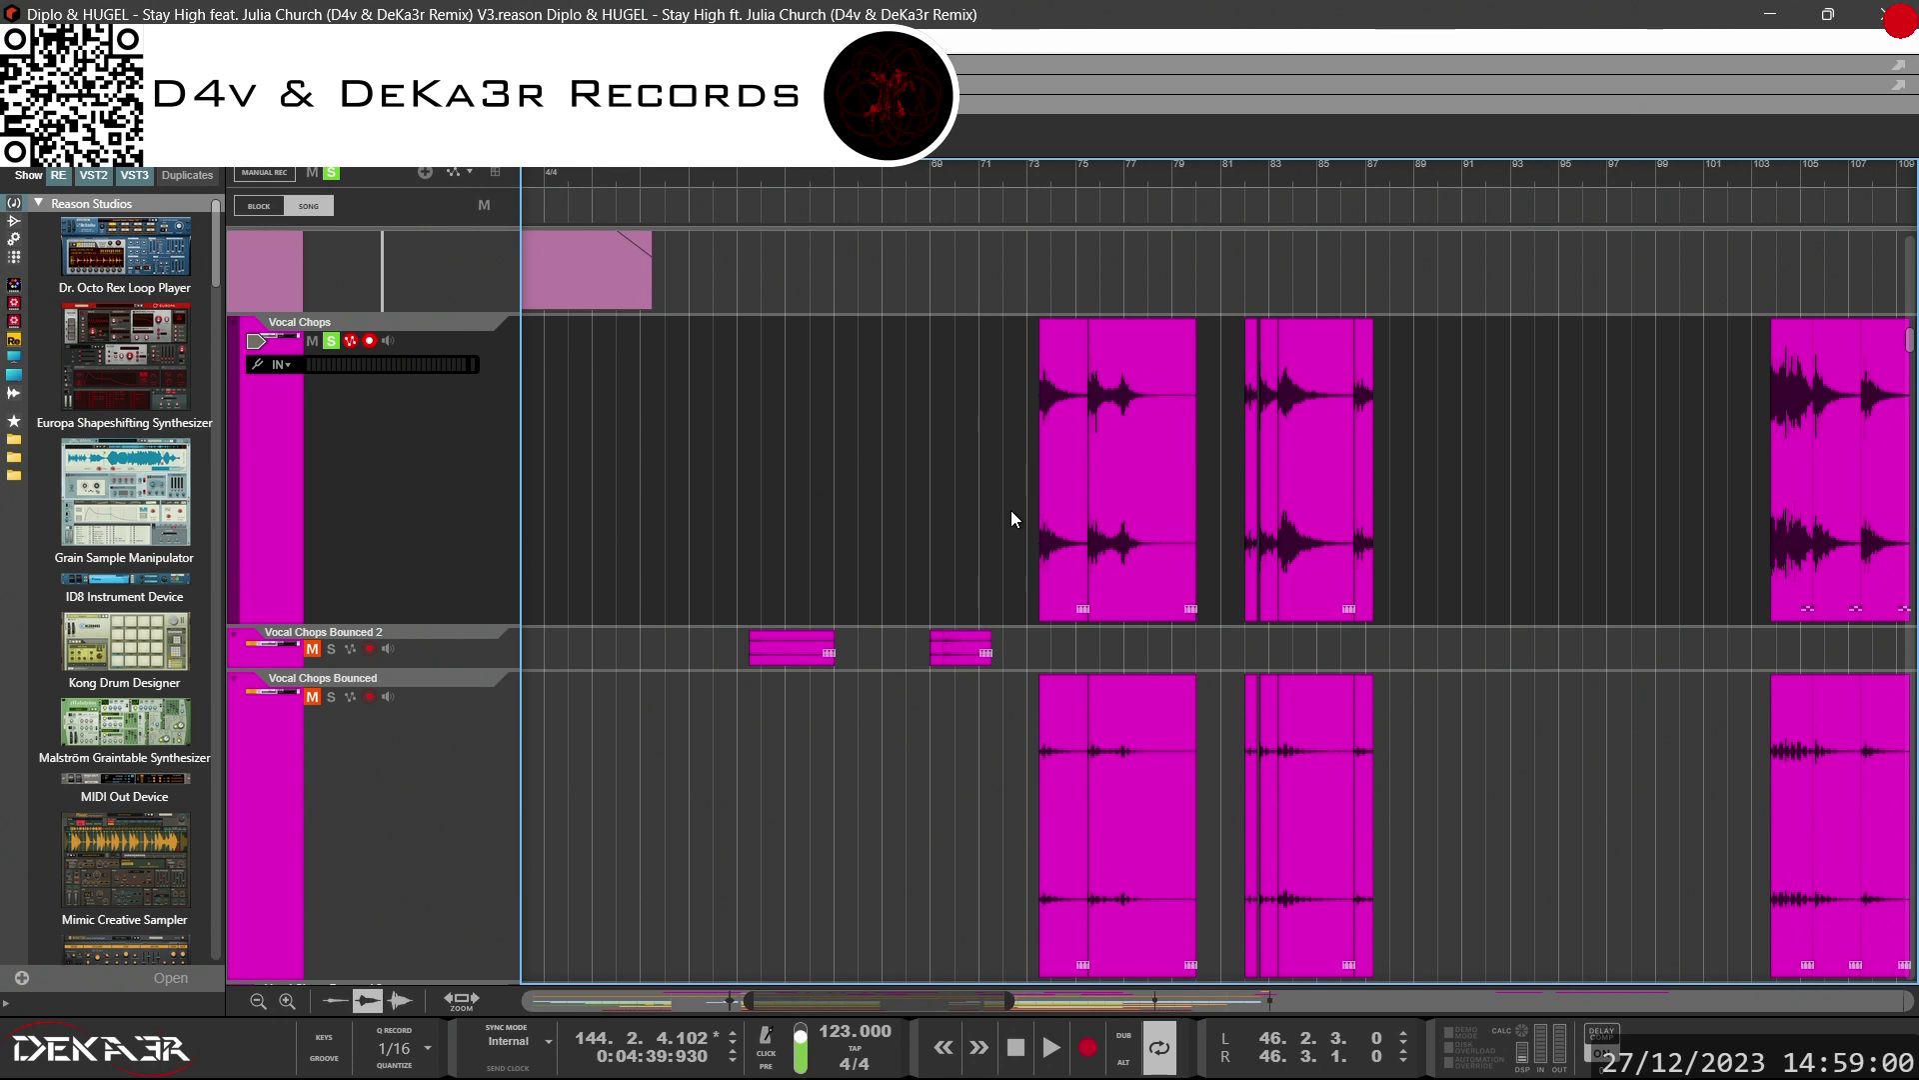
click(1140, 532)
right_click(1138, 540)
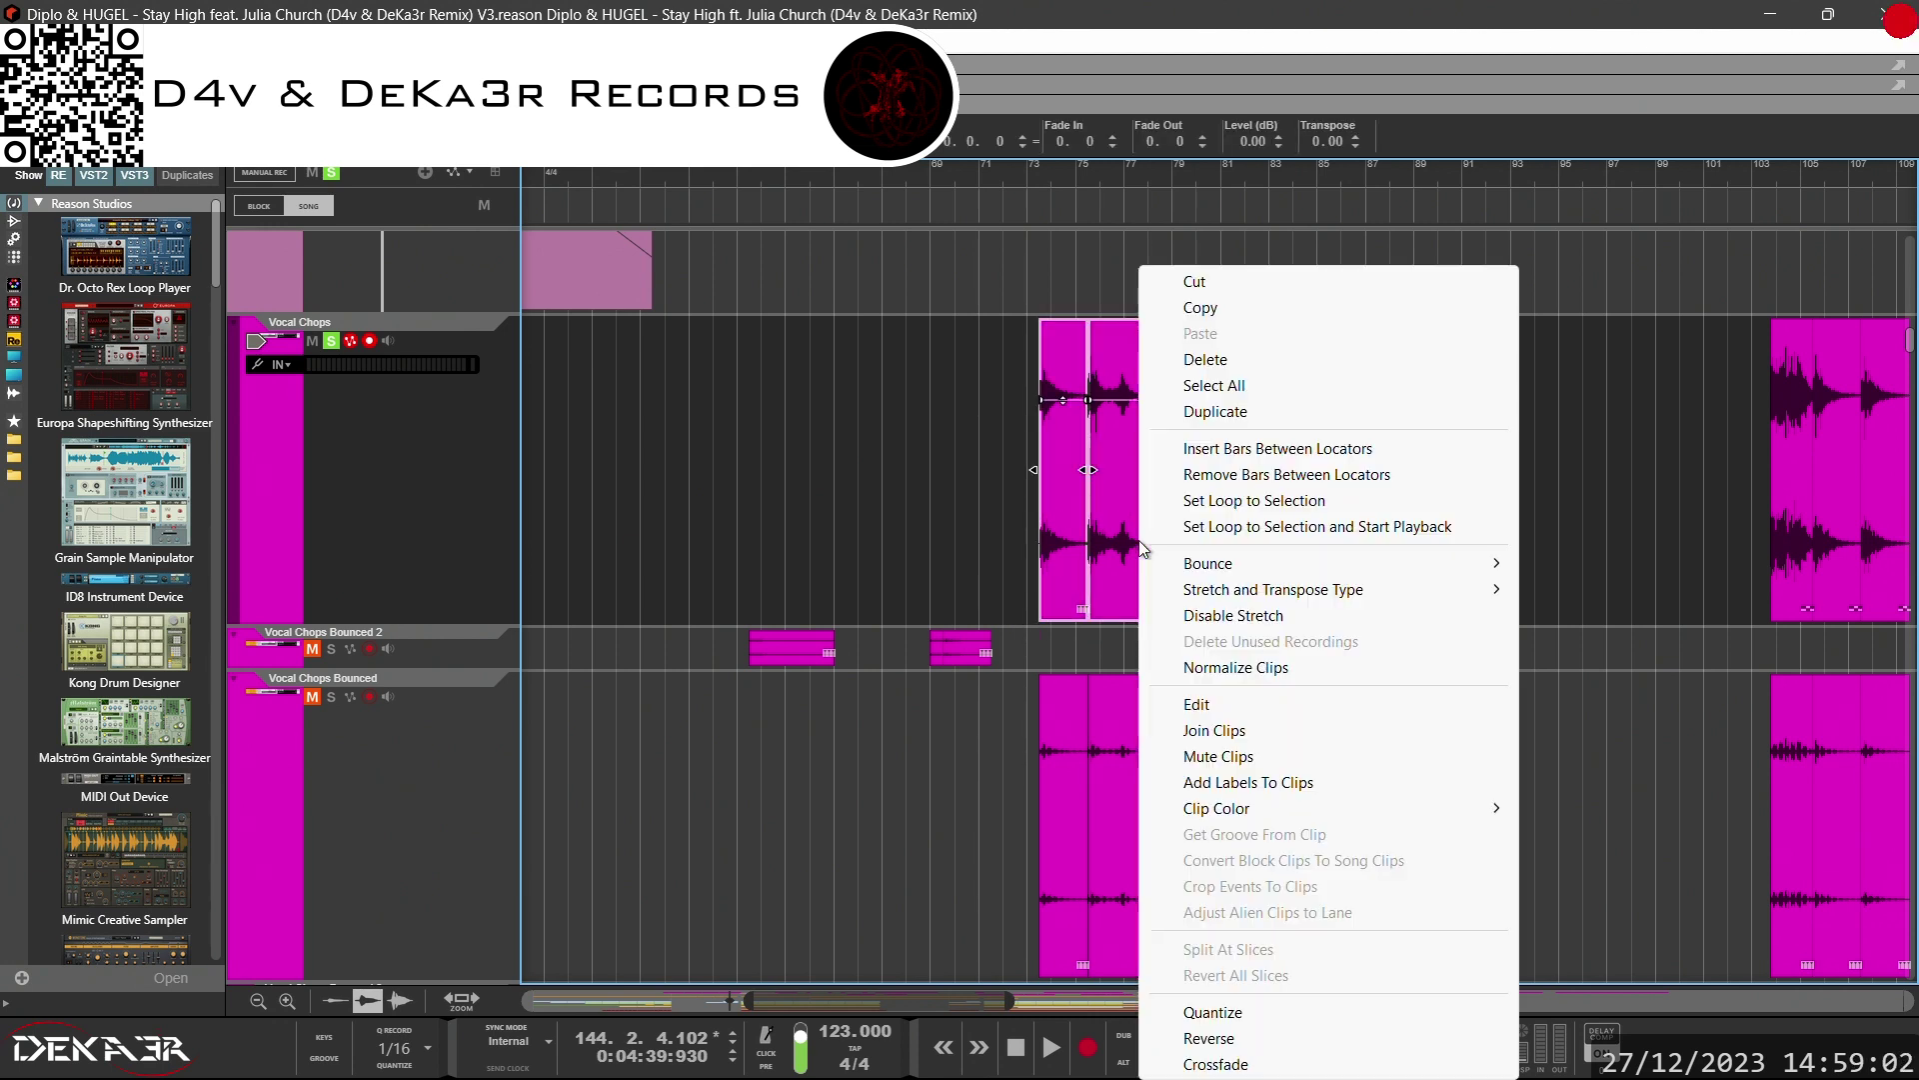
mouse_move(1200, 557)
click(1599, 554)
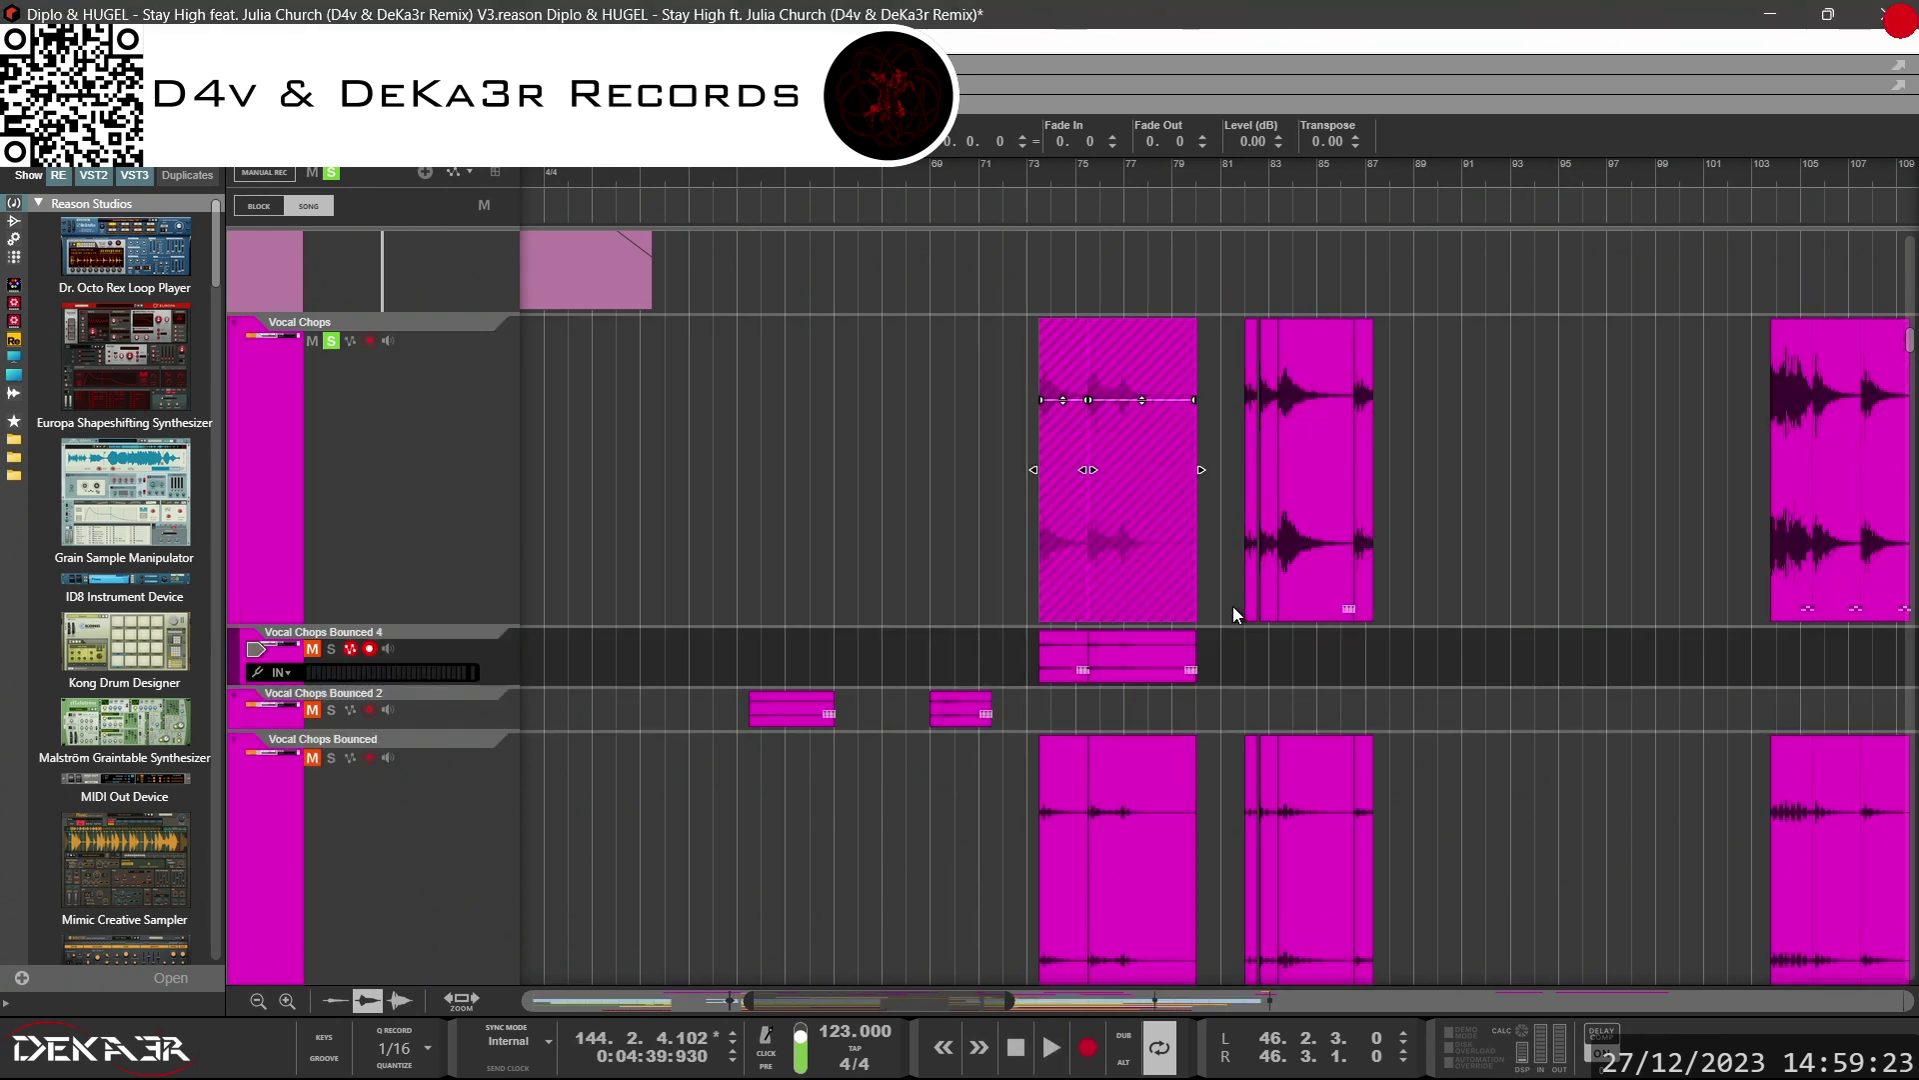
Move the bounced clips between bars 73 and 80 onto Vocal Chops Bounced 2 and delete their muted originals on the Vocal Chops track.
drag(1226, 652, 1068, 701)
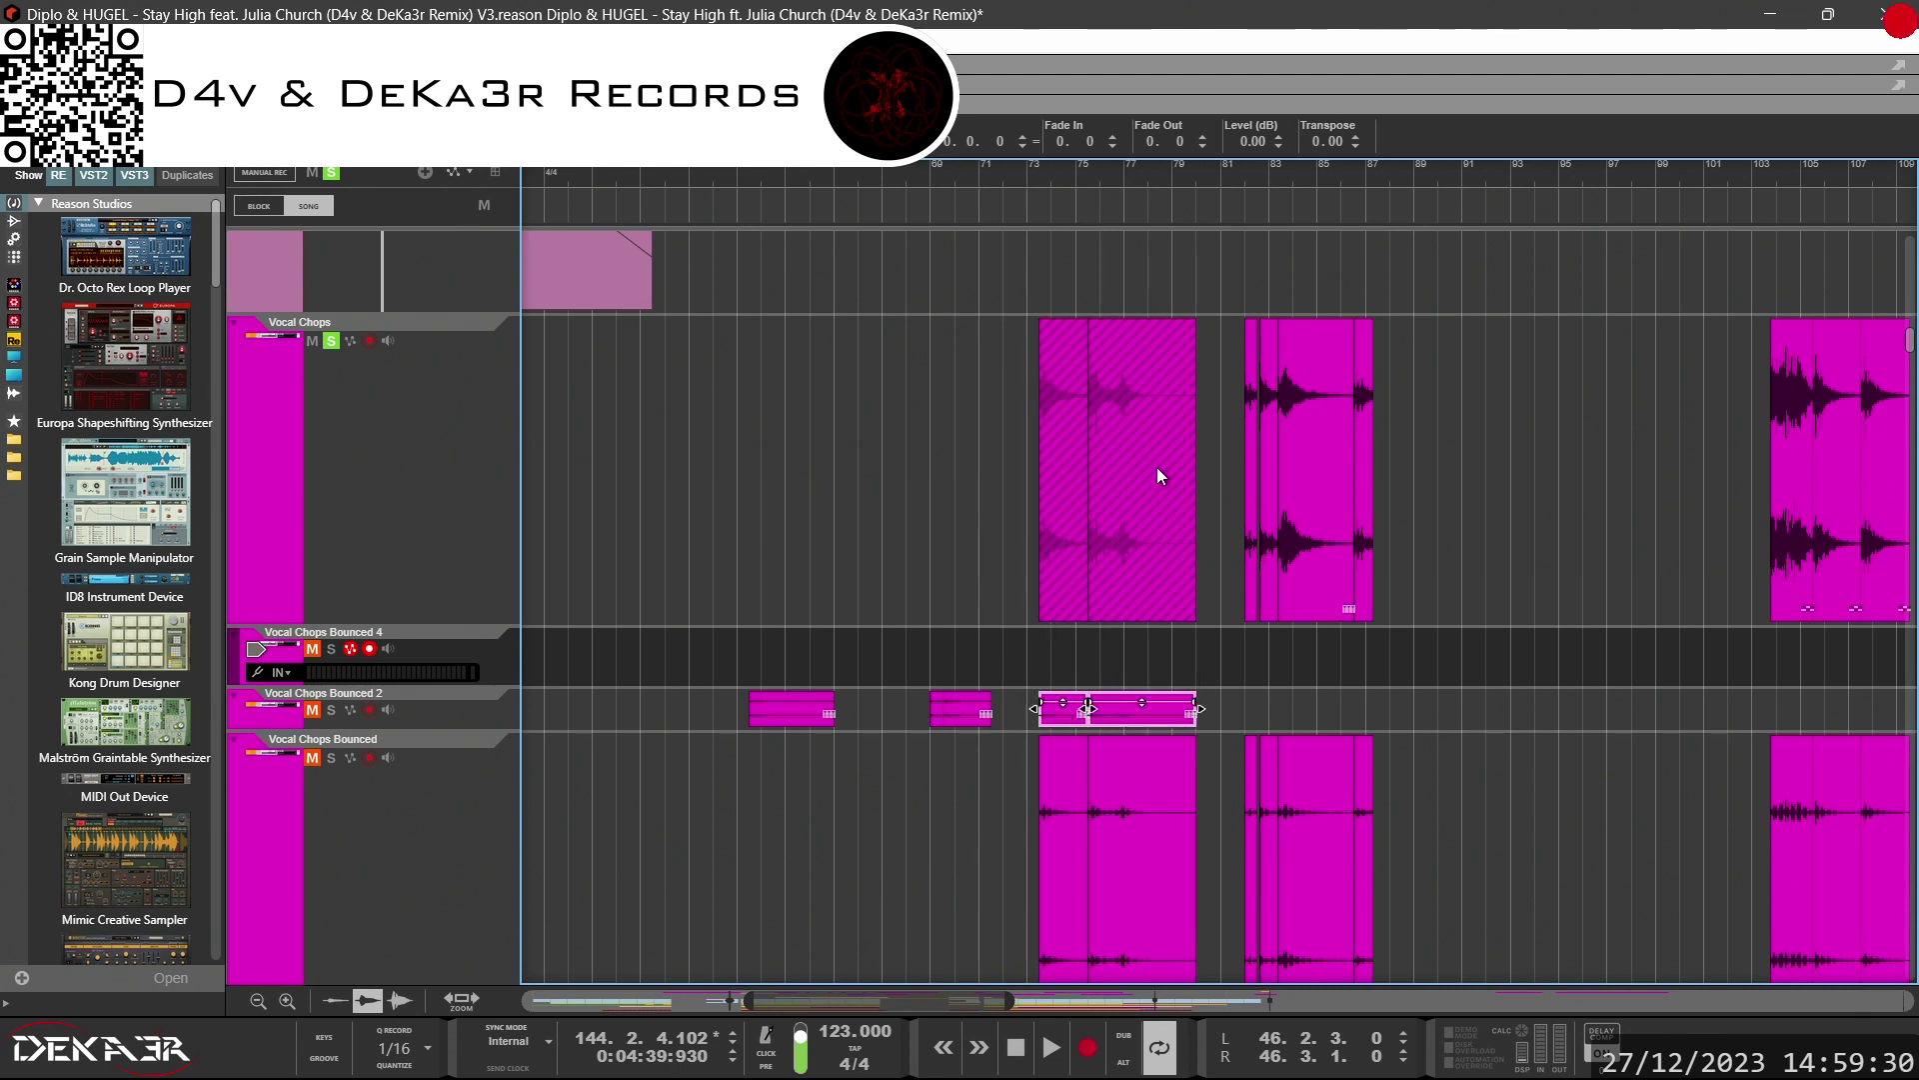
click(1061, 472)
key(Delete)
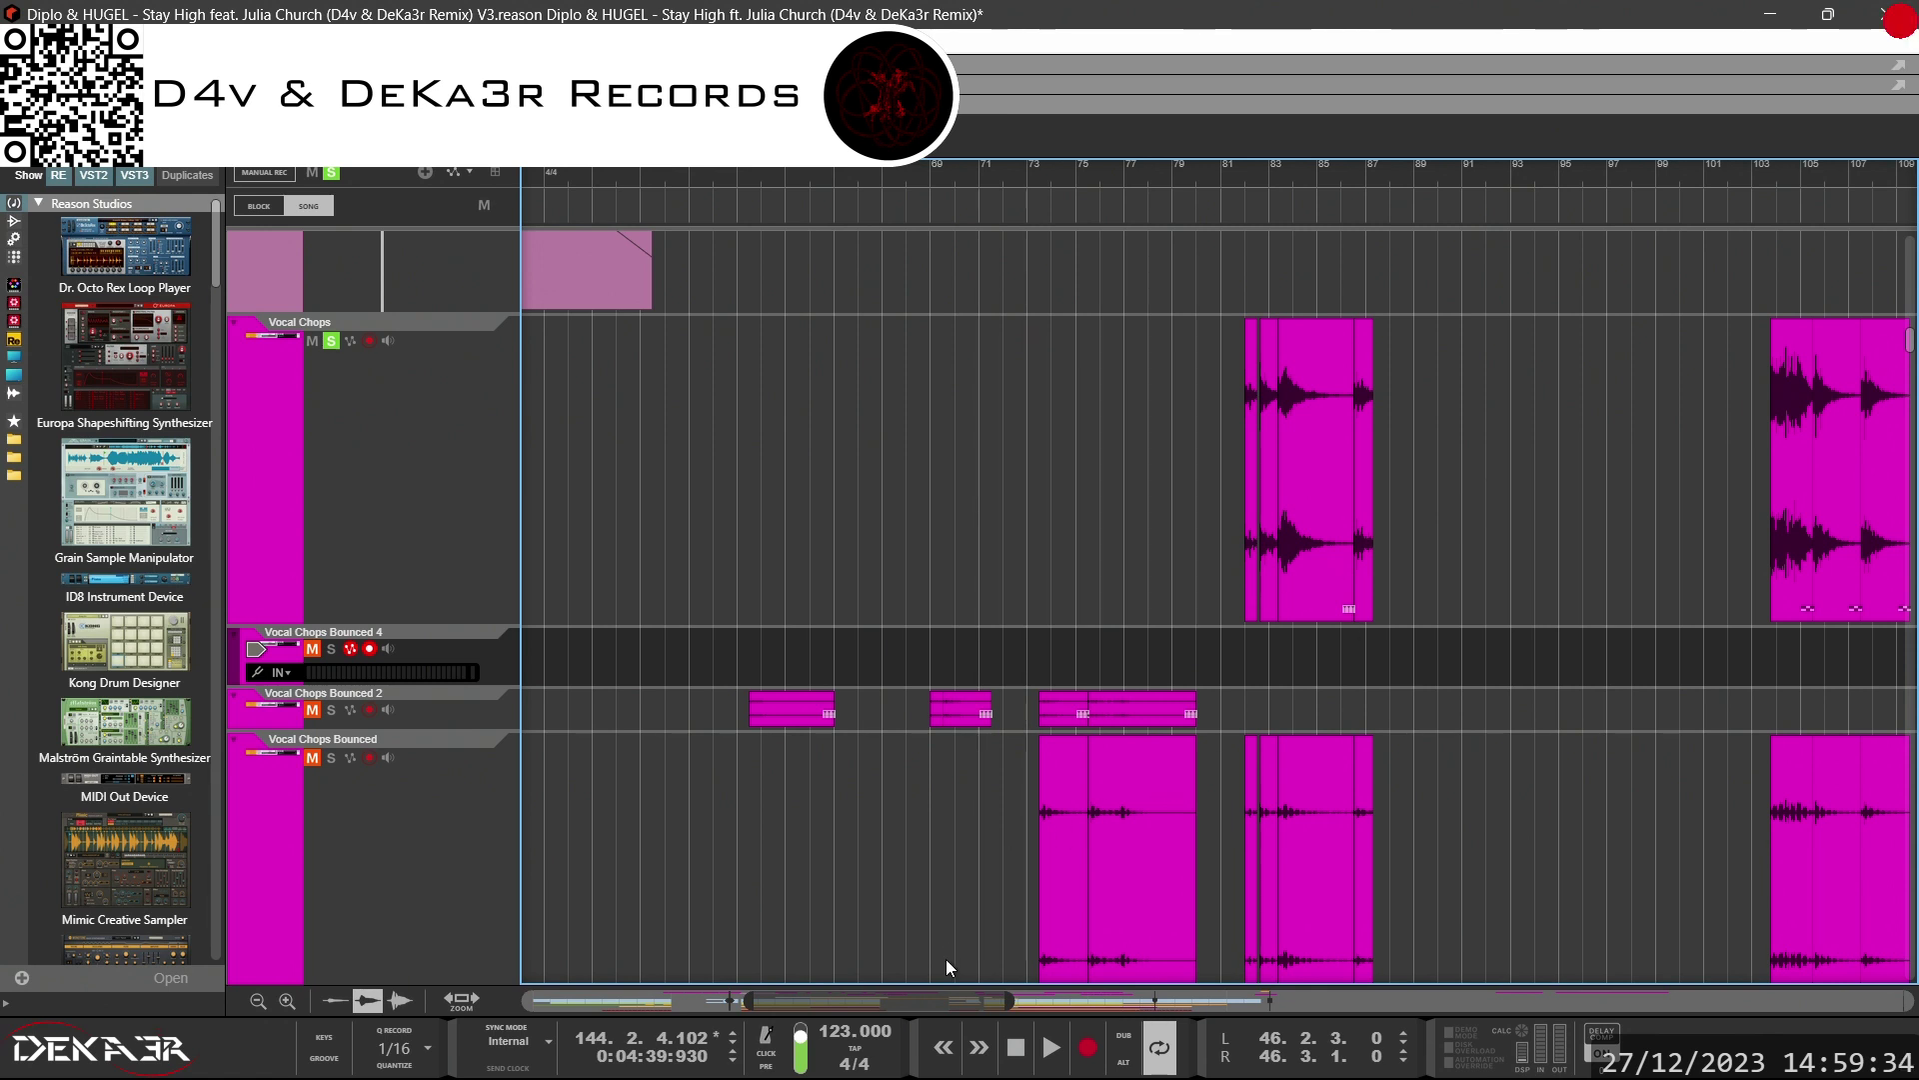
Bounce in place the short Vocal Chops clip near bar 82.
drag(960, 1003, 916, 1005)
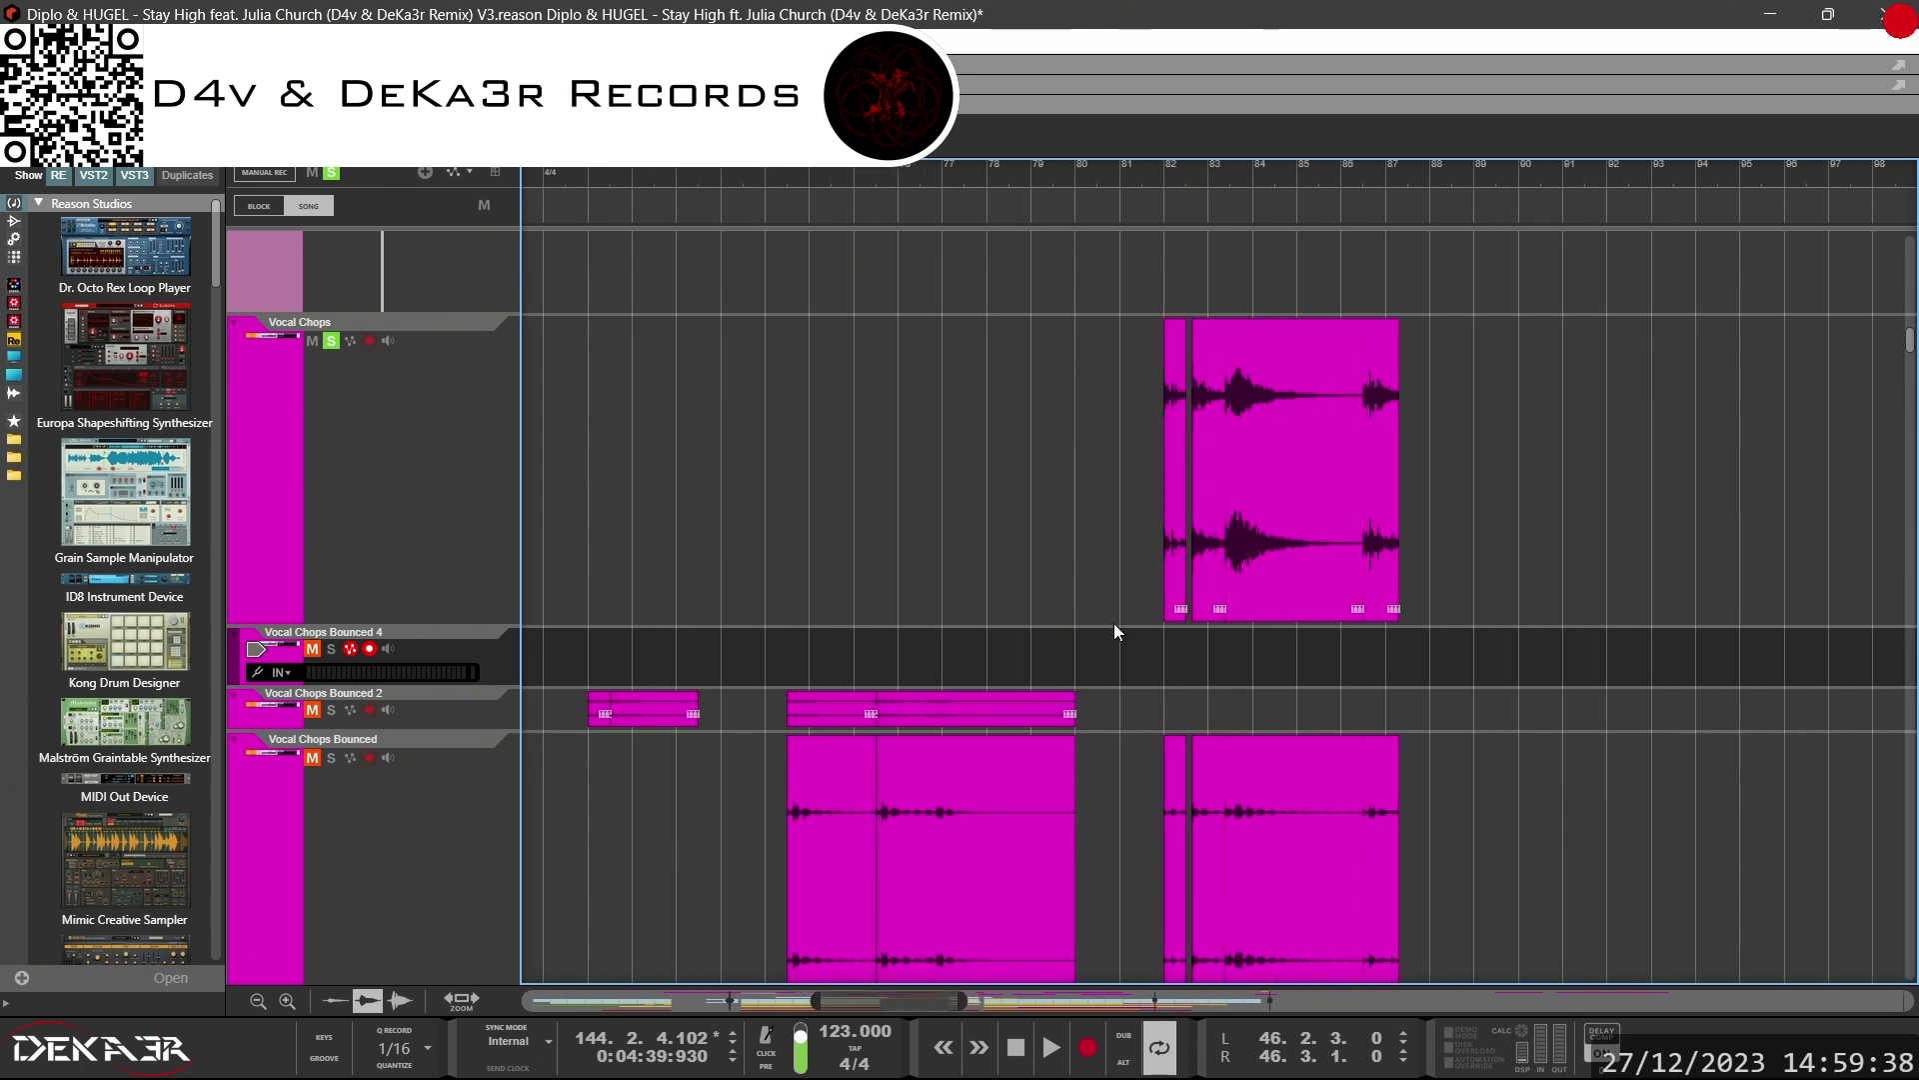
click(1180, 464)
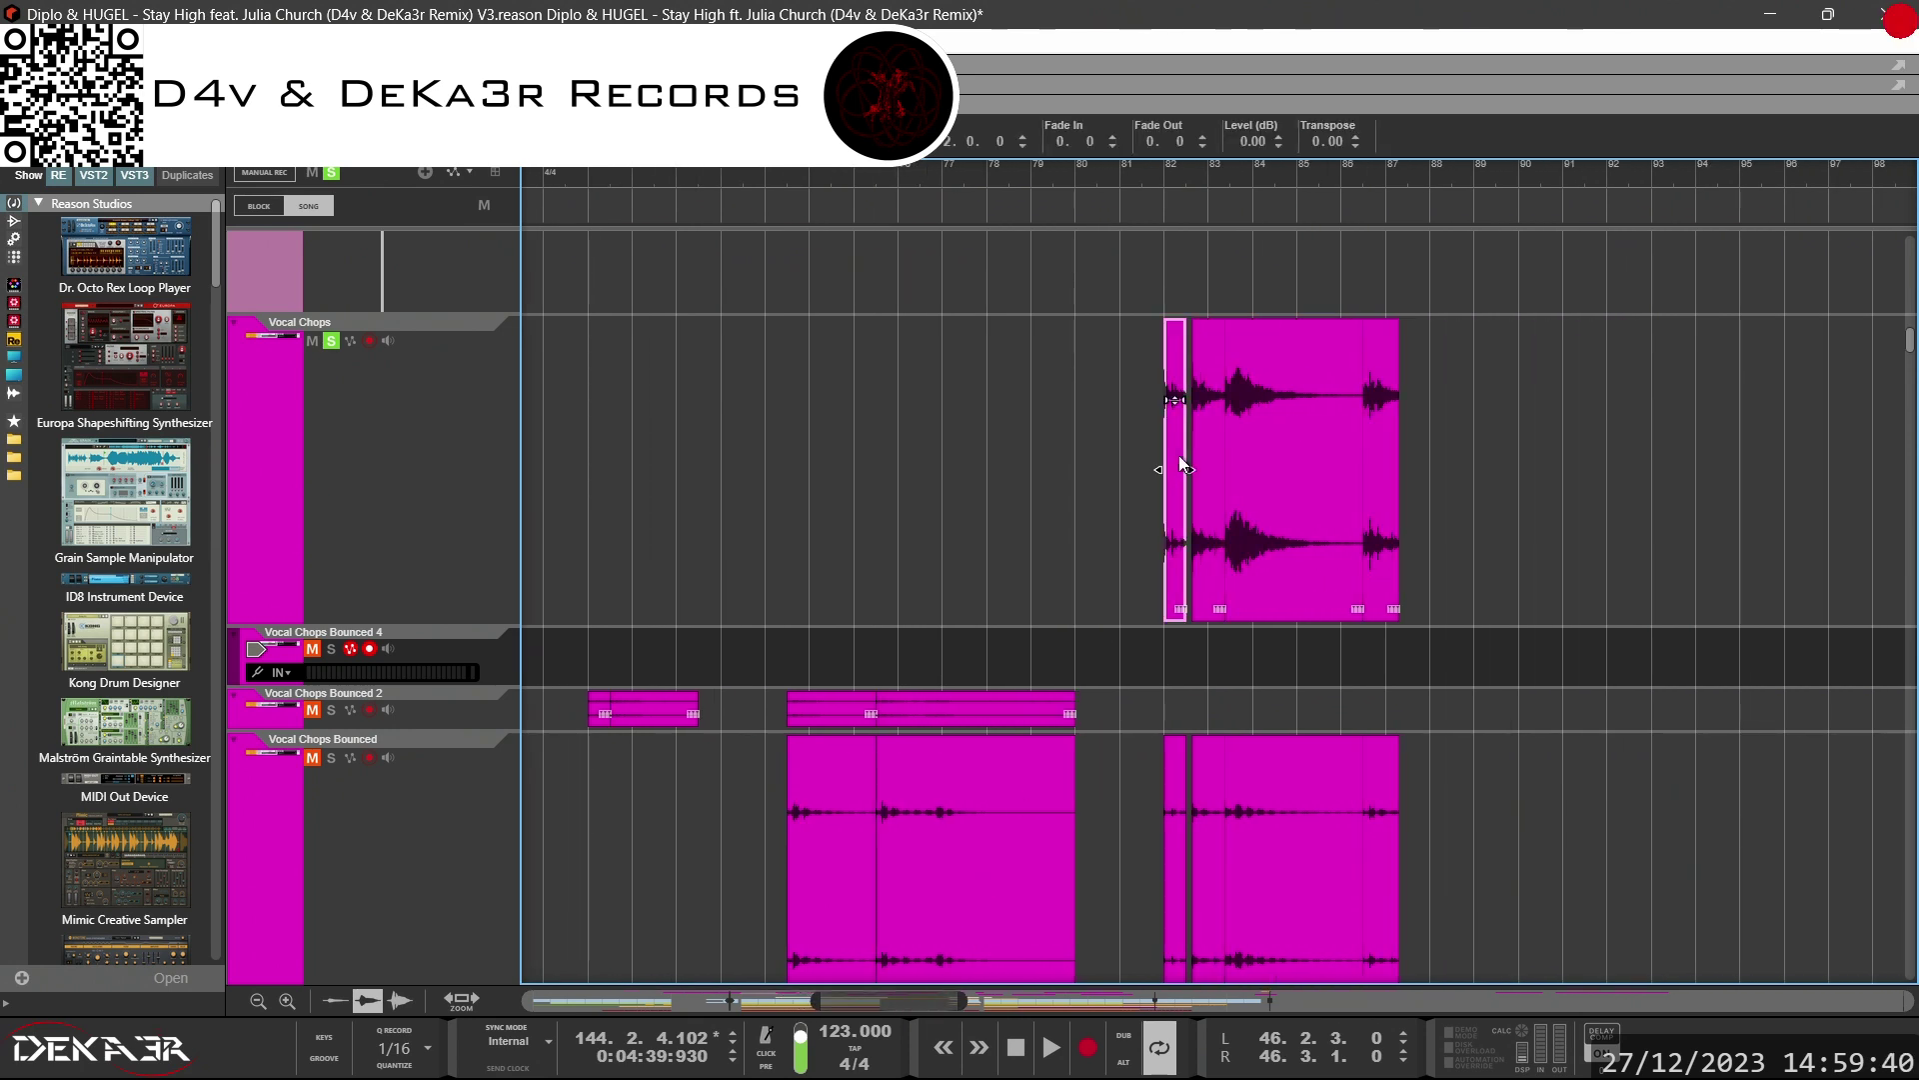
right_click(1178, 461)
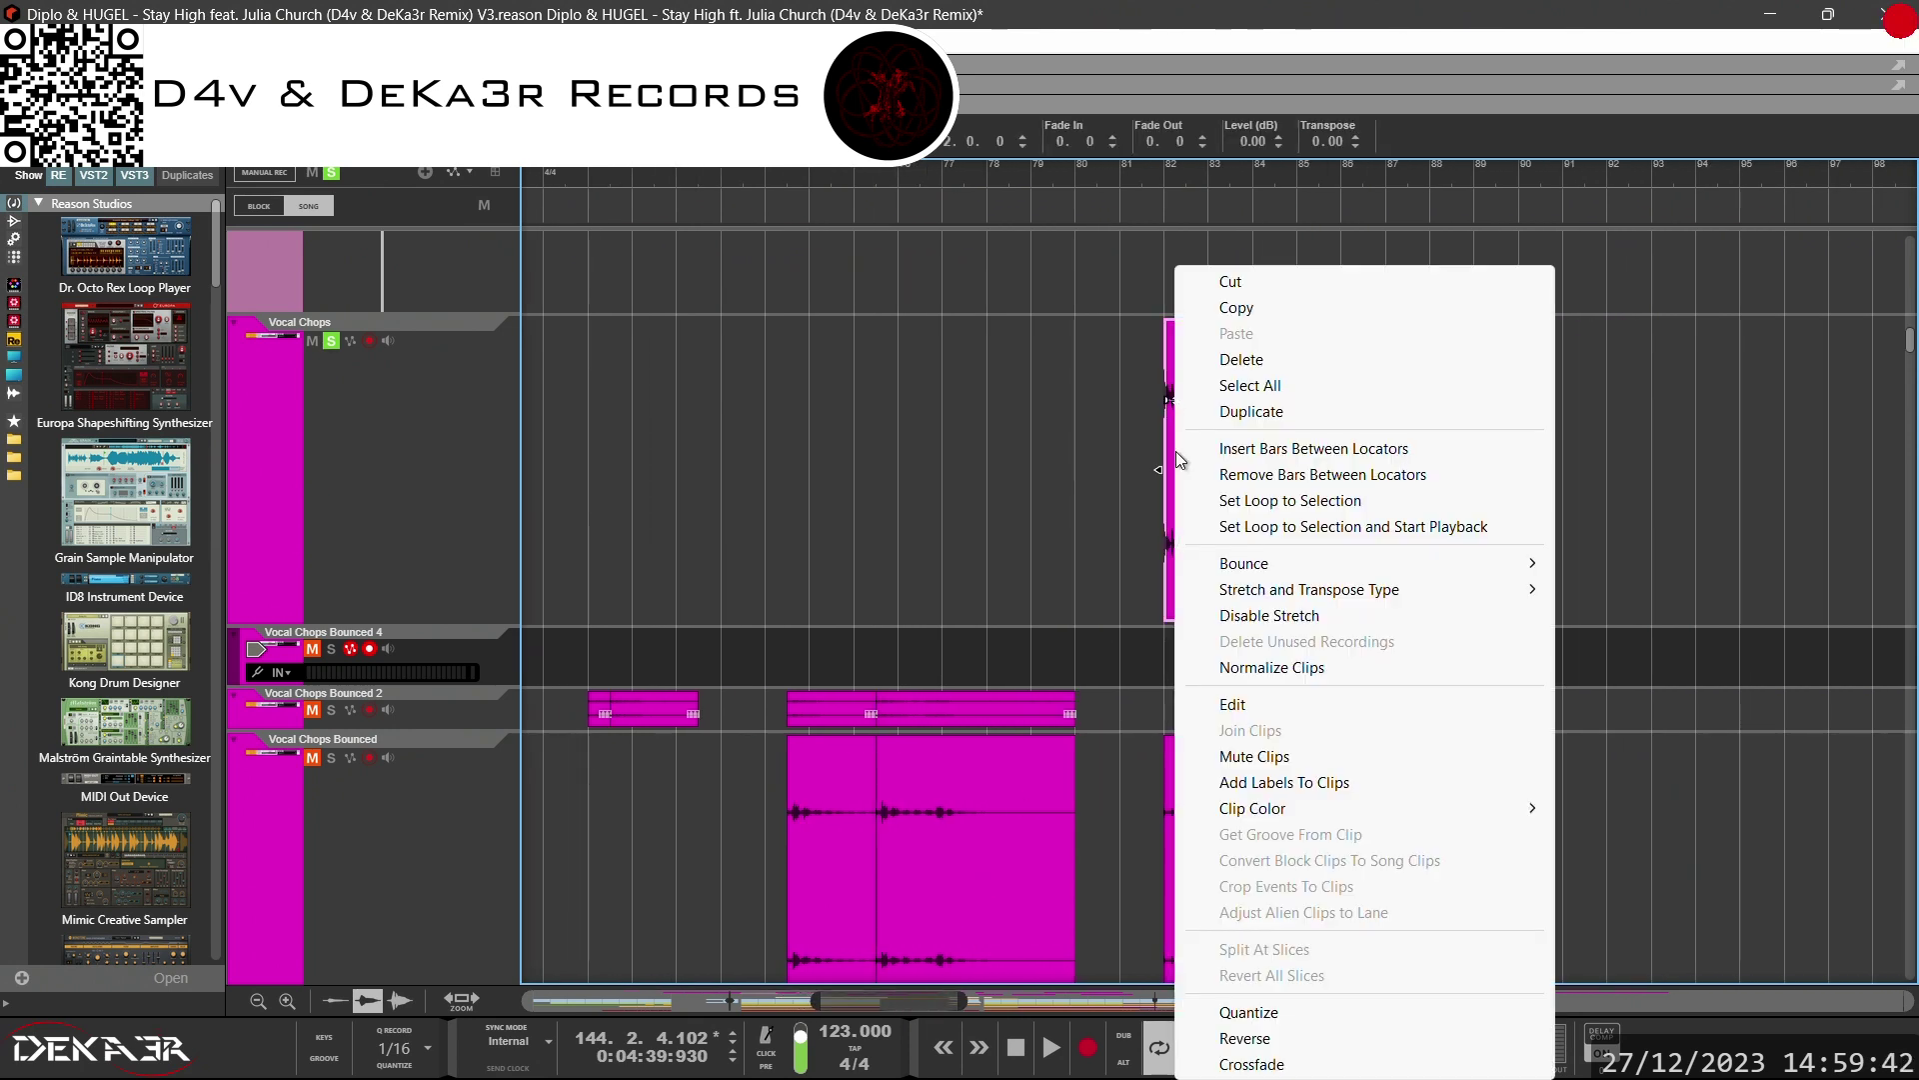
mouse_move(1244, 563)
click(1610, 563)
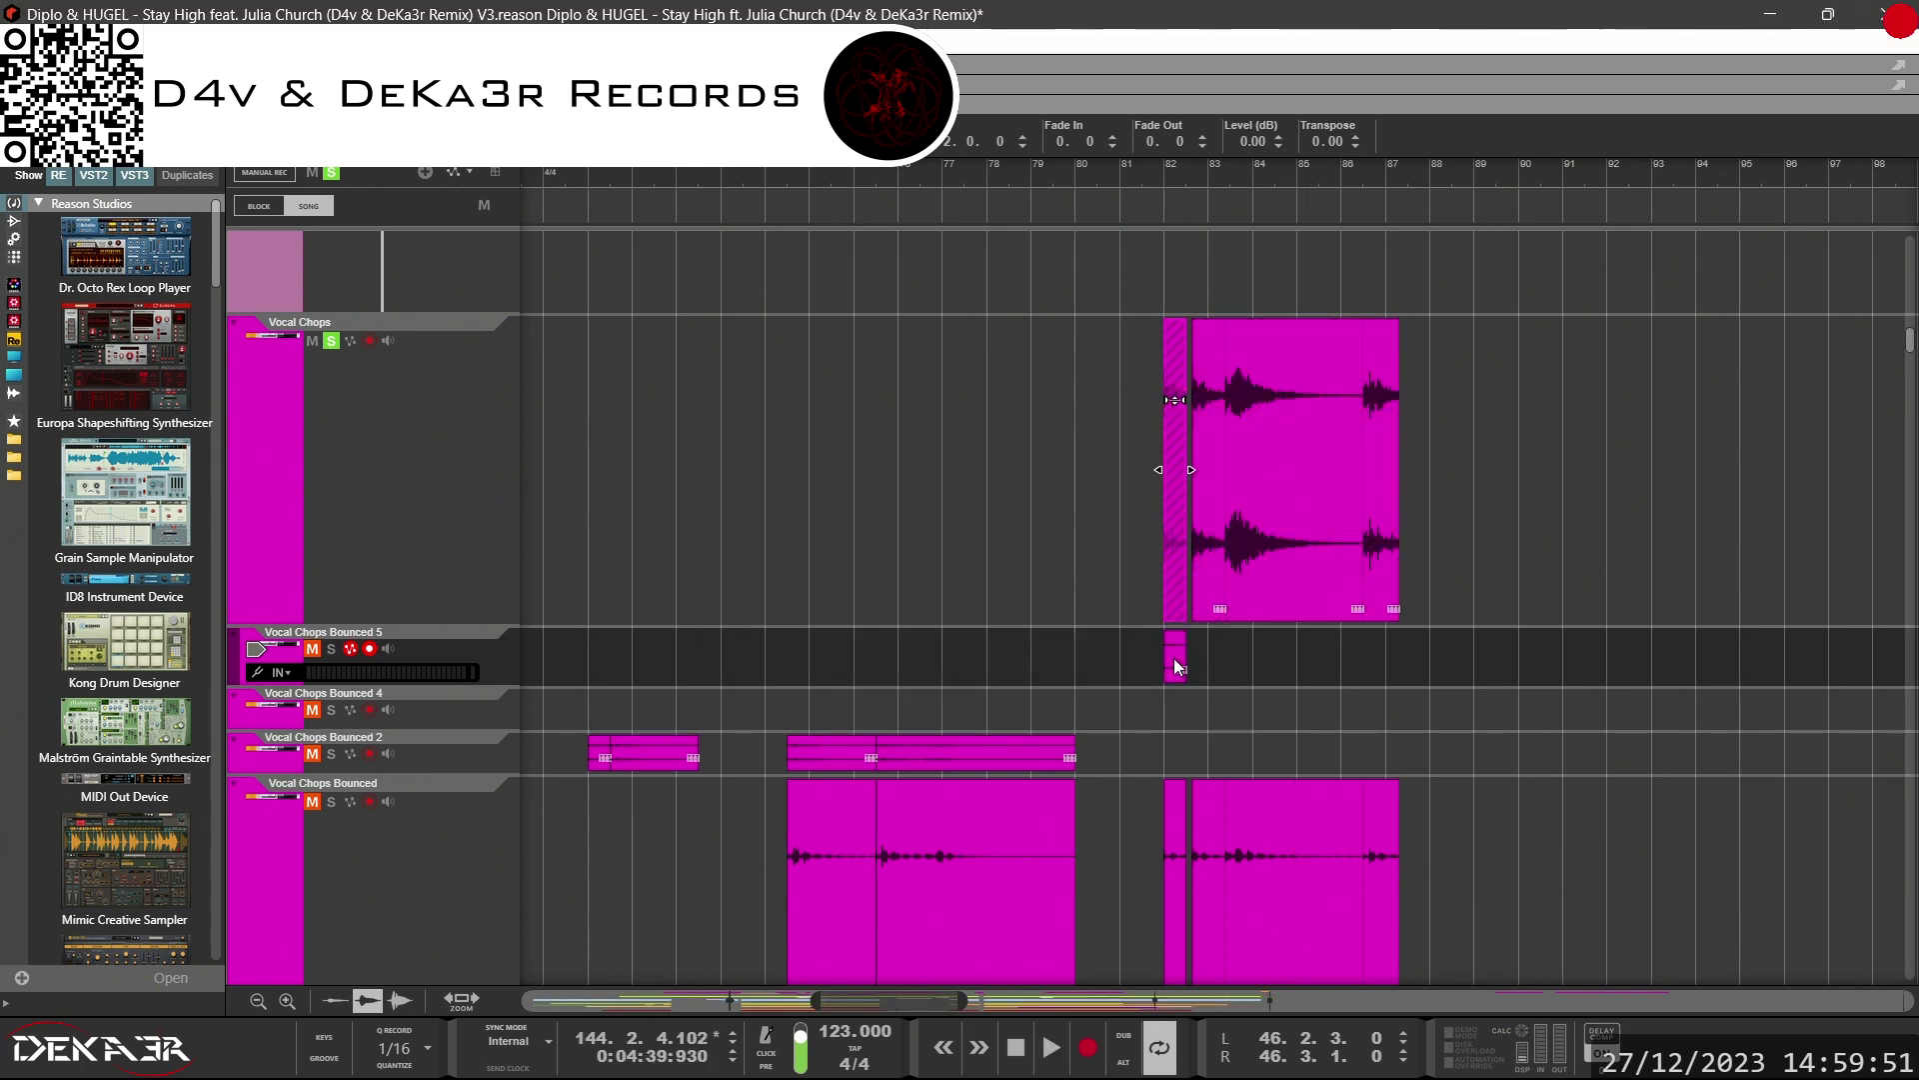
Move the bounced clip near bar 82 onto Vocal Chops Bounced 2 and delete its muted original on the Vocal Chops track.
drag(1177, 665, 1173, 748)
click(1171, 470)
Bounce in place the adjacent Vocal Chops clips between about bars 82 and 87.
mouse_move(1534, 445)
mouse_down()
mouse_move(1364, 448)
mouse_move(1207, 482)
mouse_up()
right_click(1208, 483)
mouse_move(1564, 567)
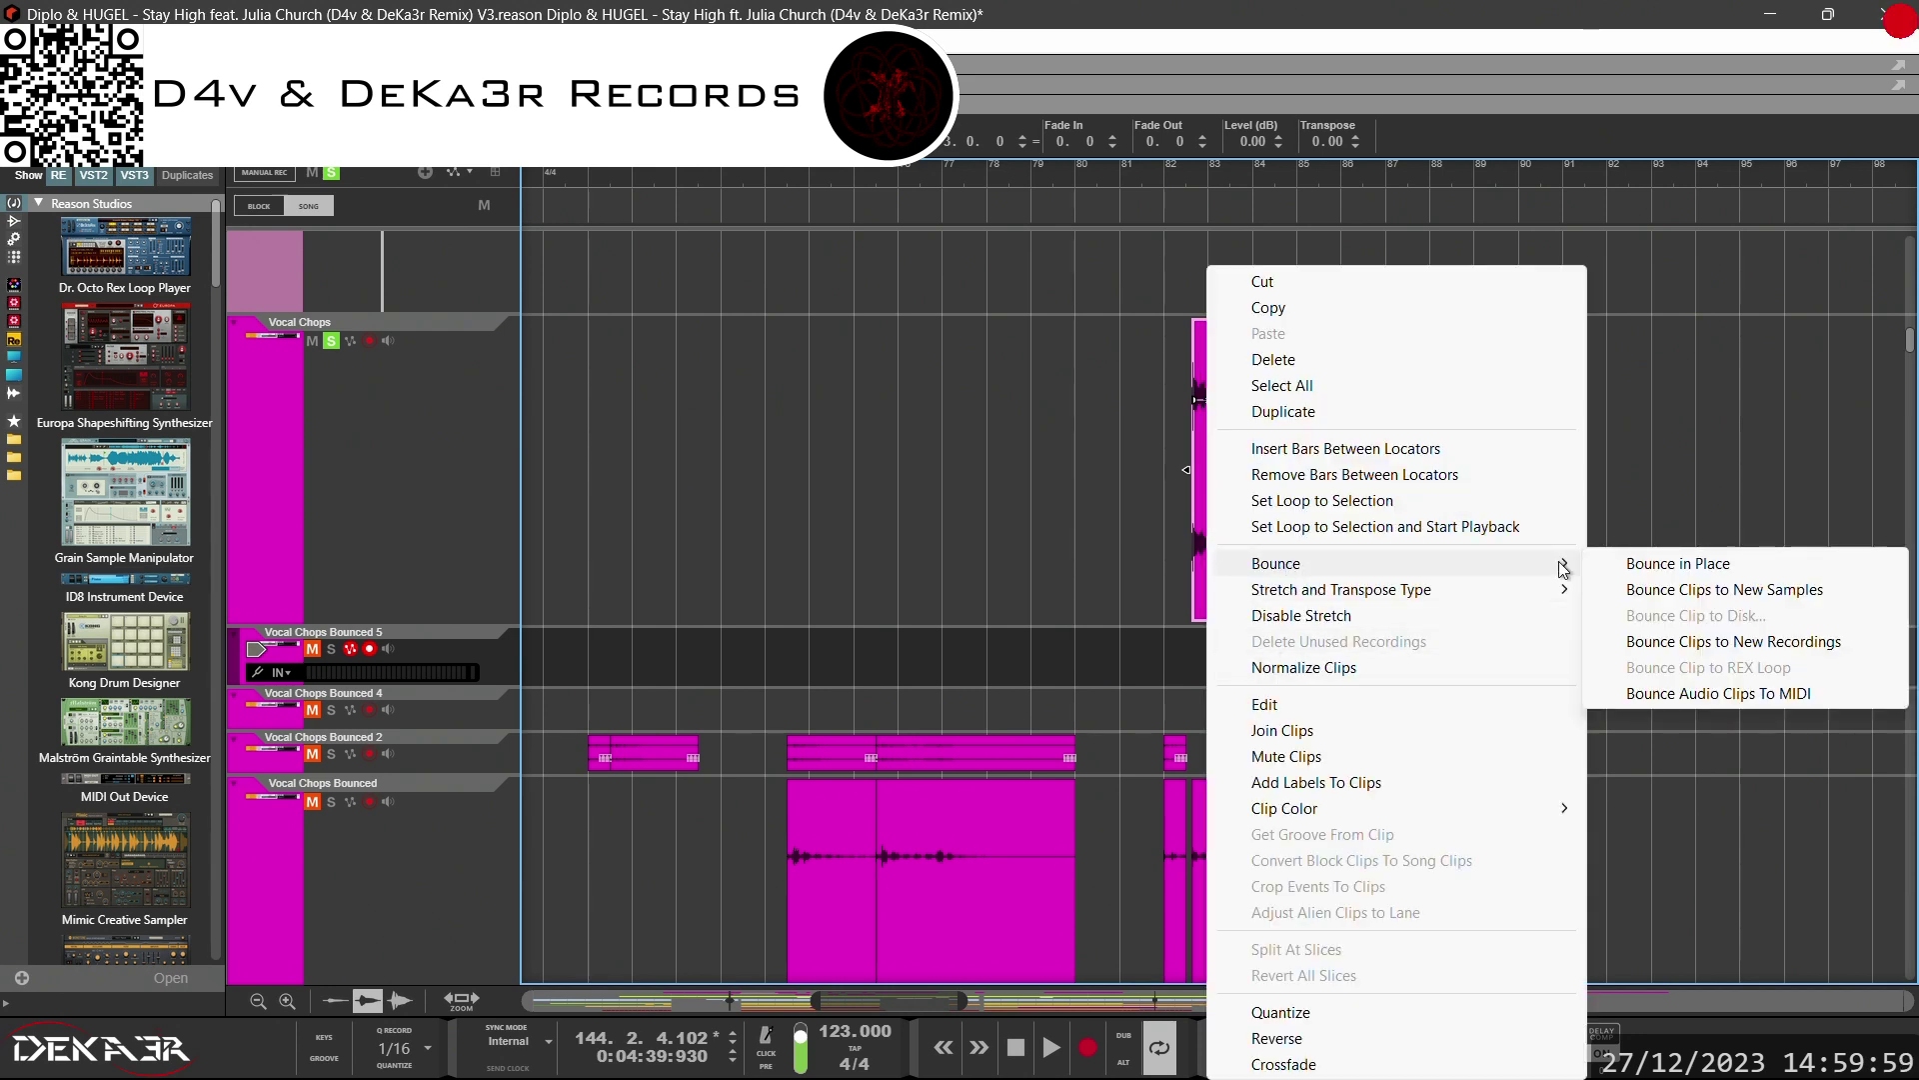
click(1639, 563)
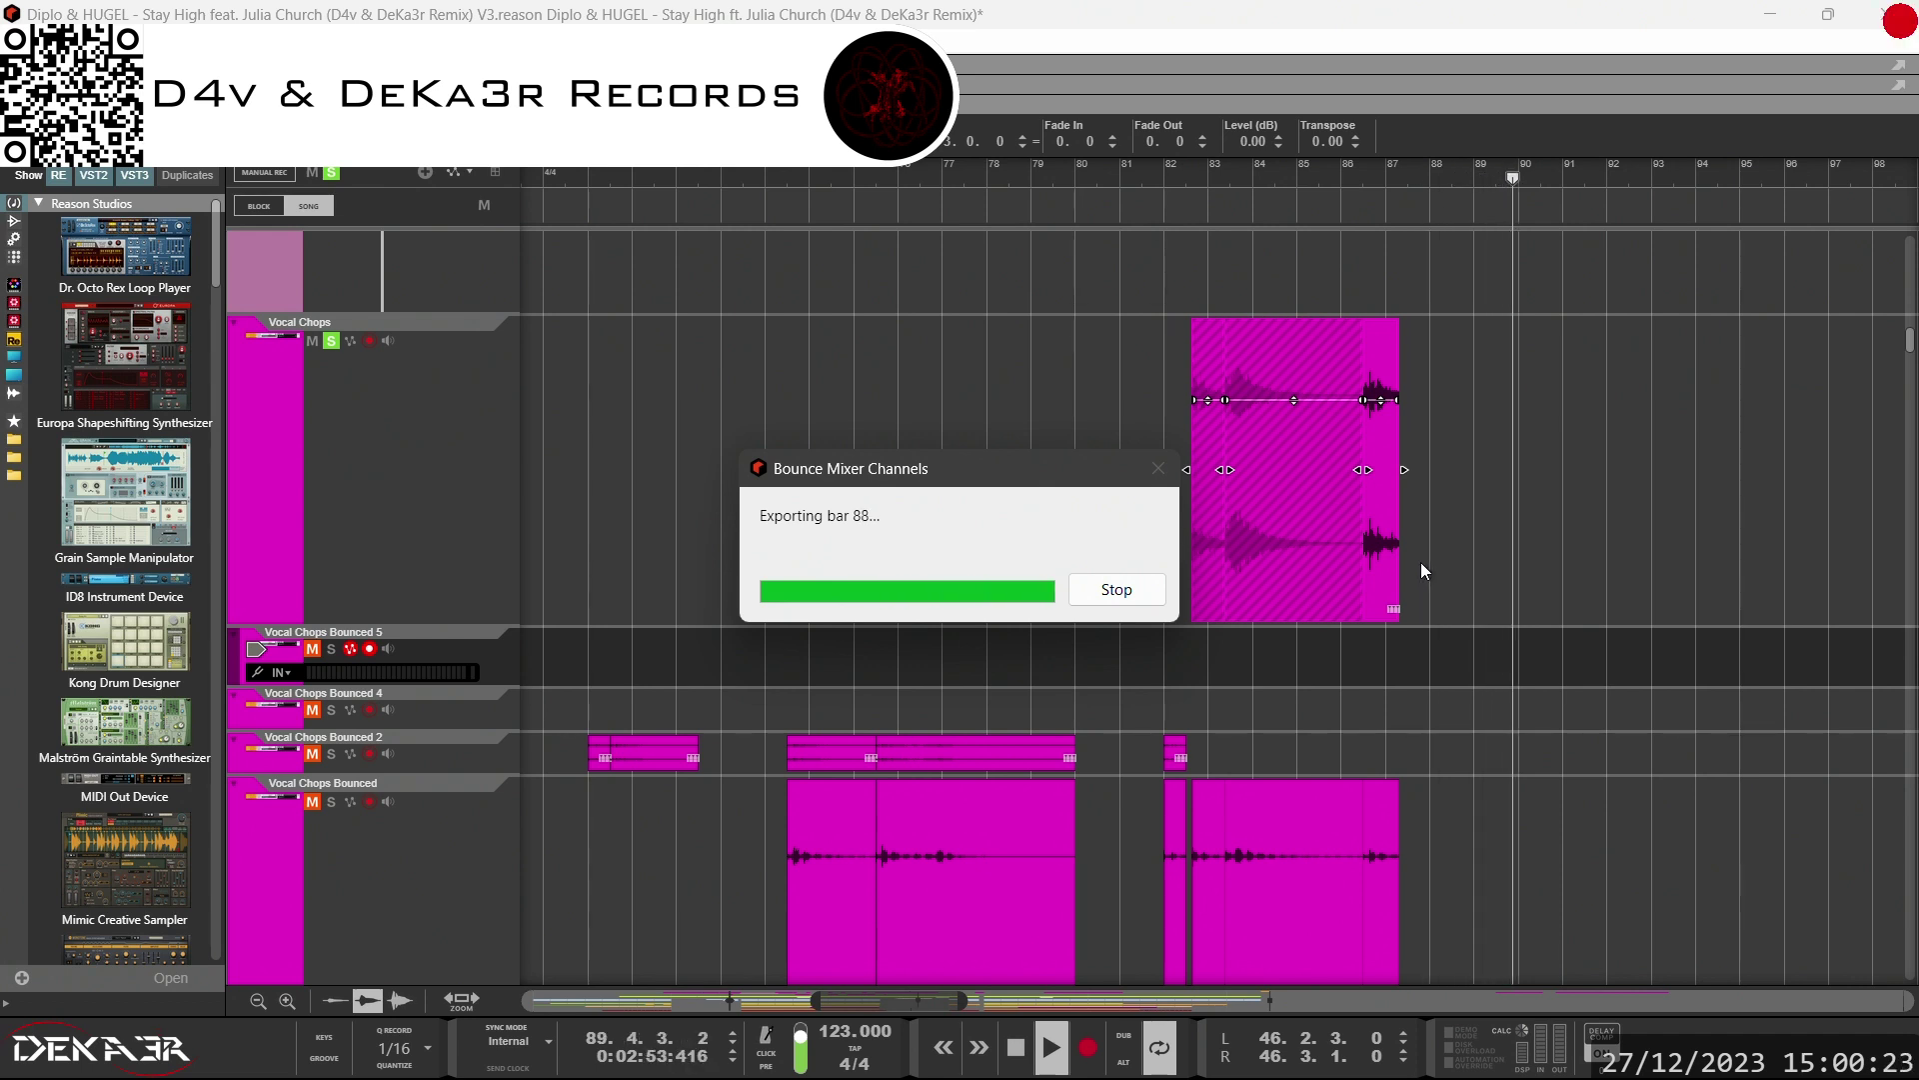
Move the bounced clips between bars 82 and 87 onto Vocal Chops Bounced 2 and delete their muted originals on the Vocal Chops track.
drag(1474, 627, 1283, 783)
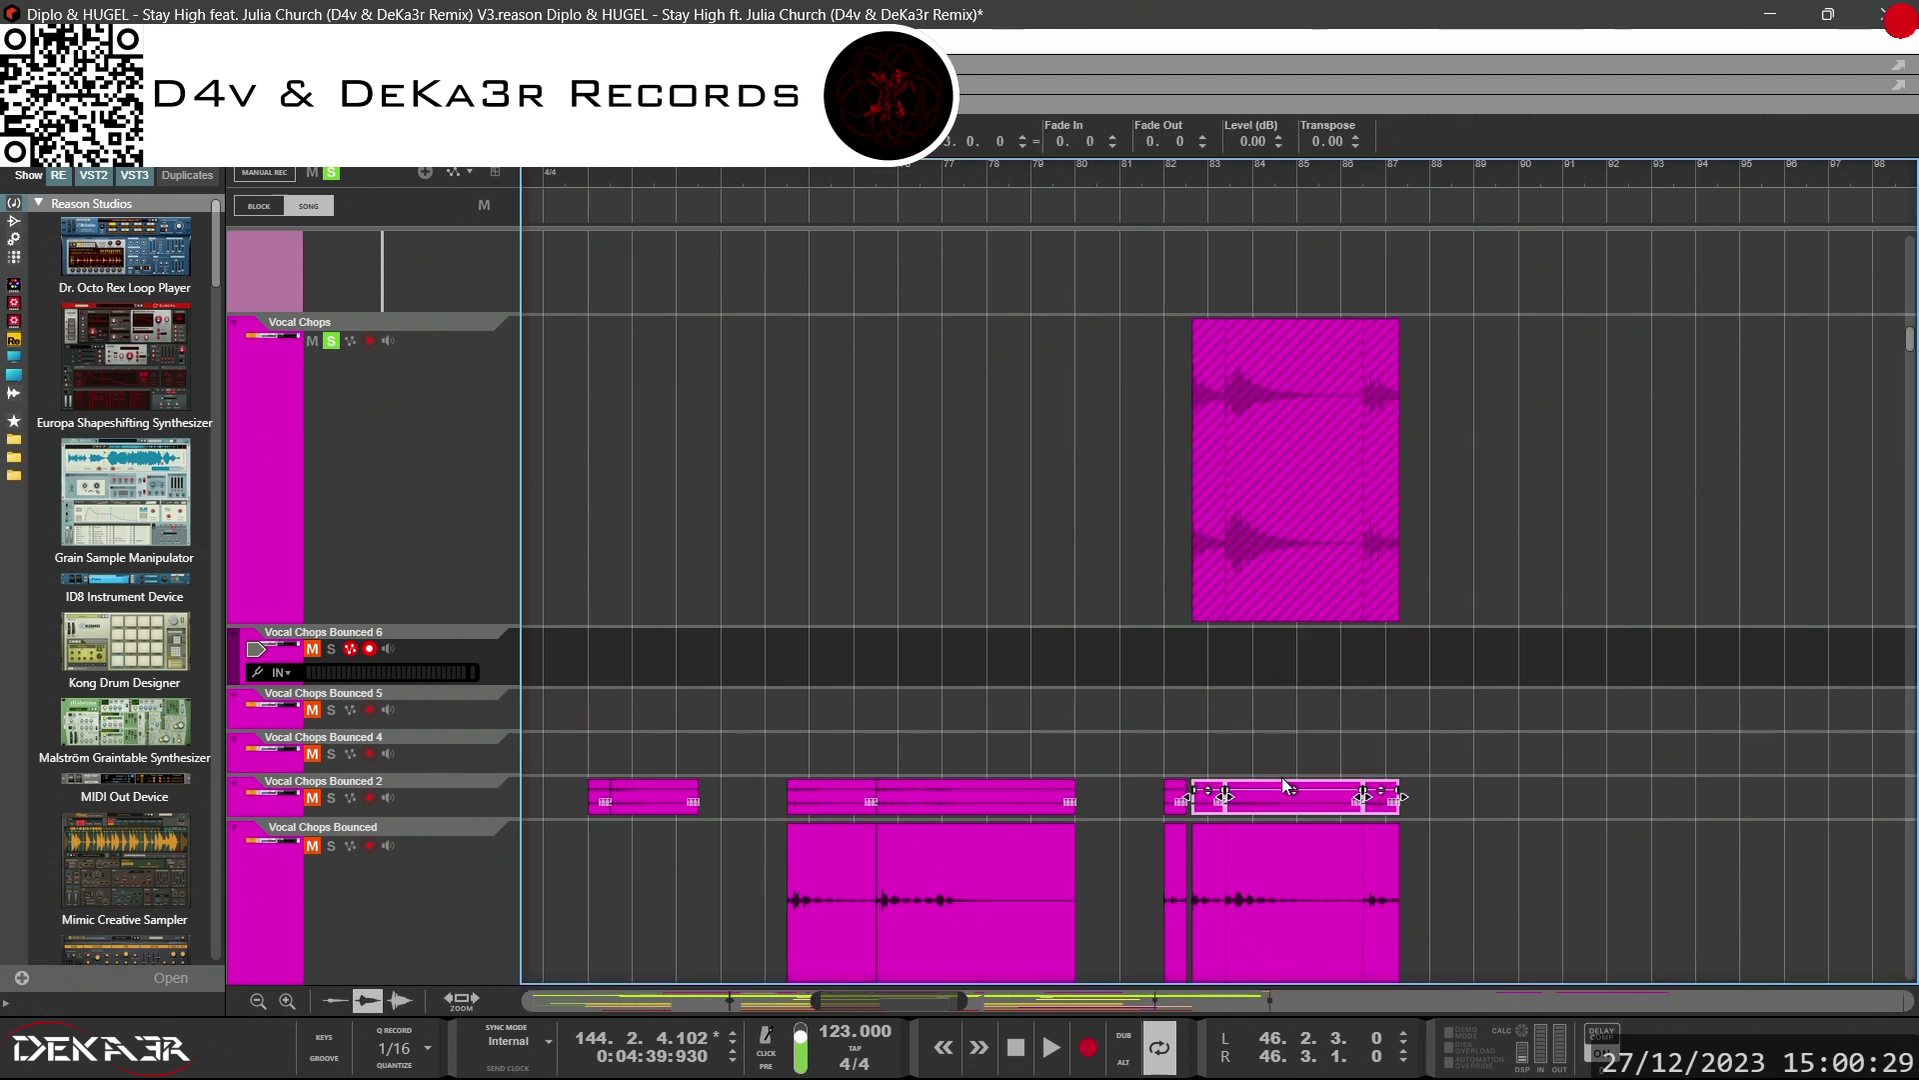
drag(1529, 502, 1167, 520)
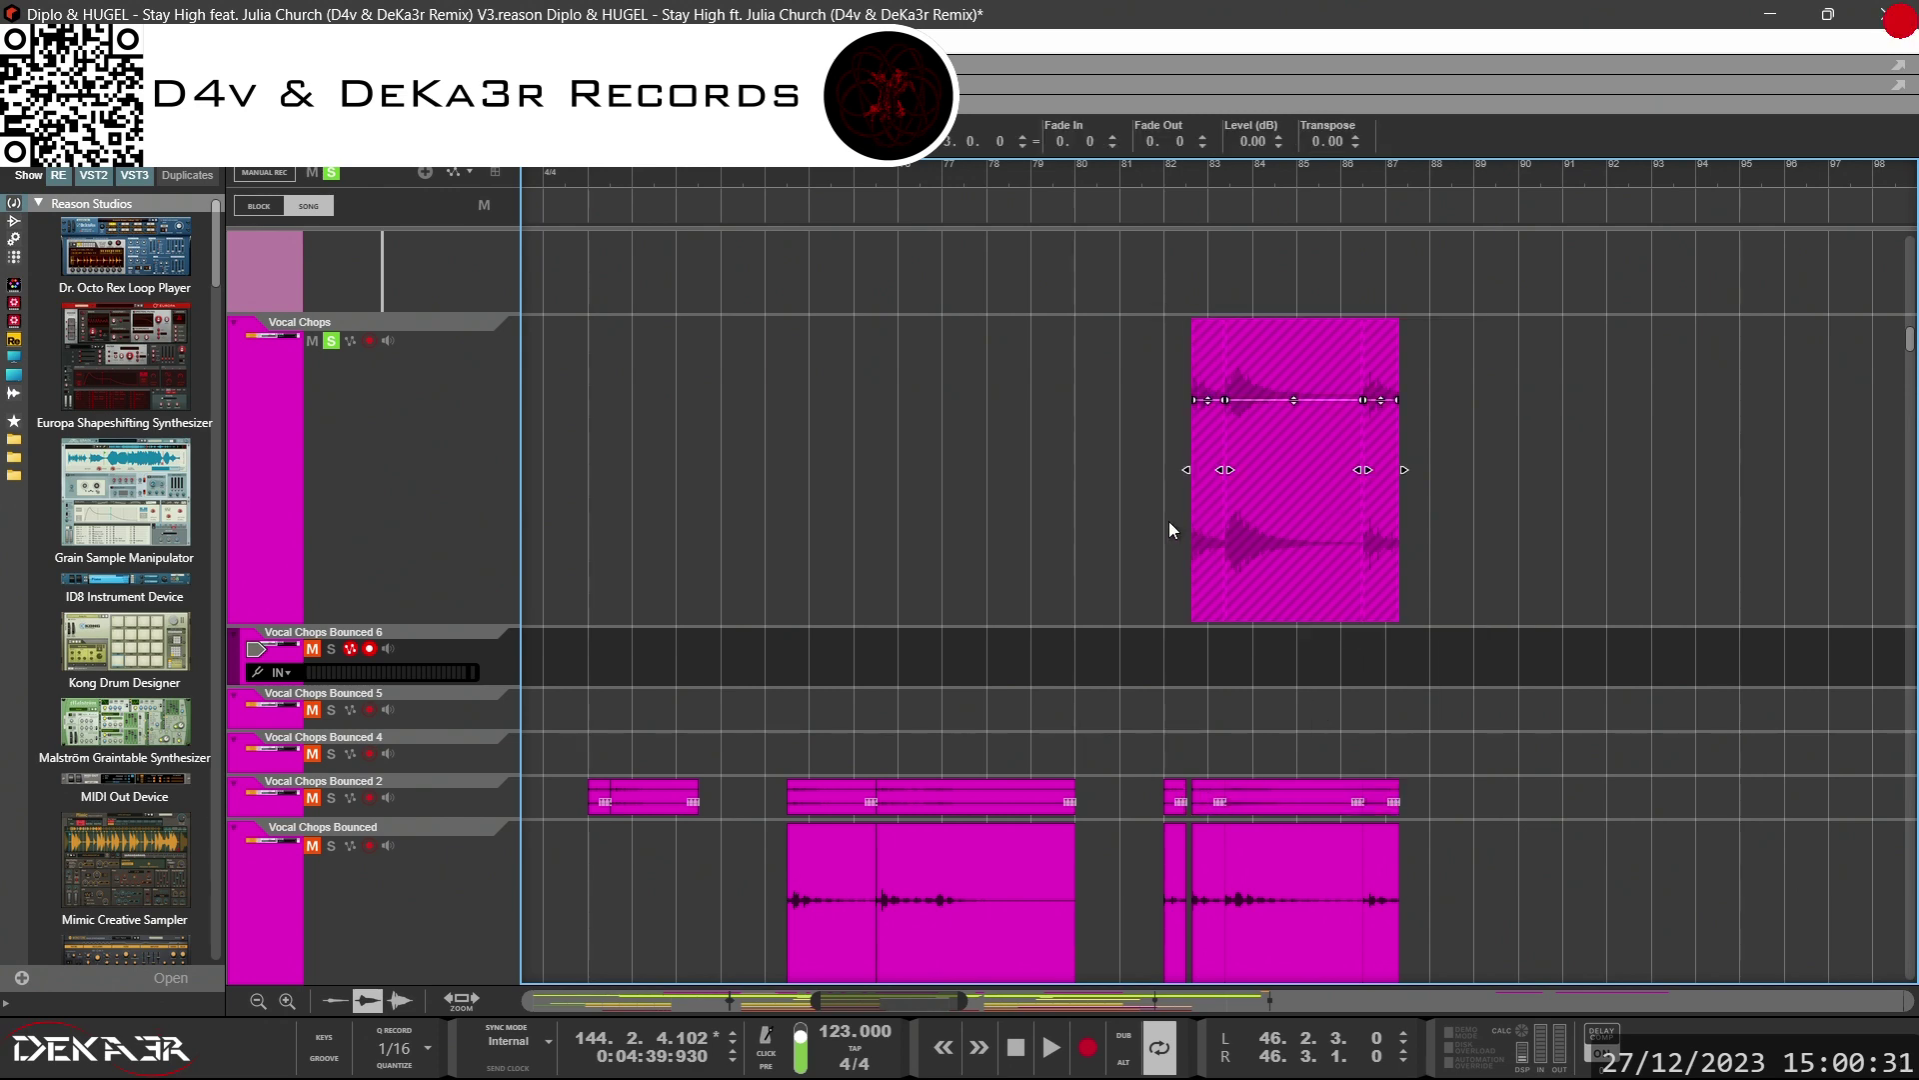
key(Delete)
Bounce in place the two groups of Vocal Chops clips between about bars 103 and 121.
scroll(1199, 600, down, 3)
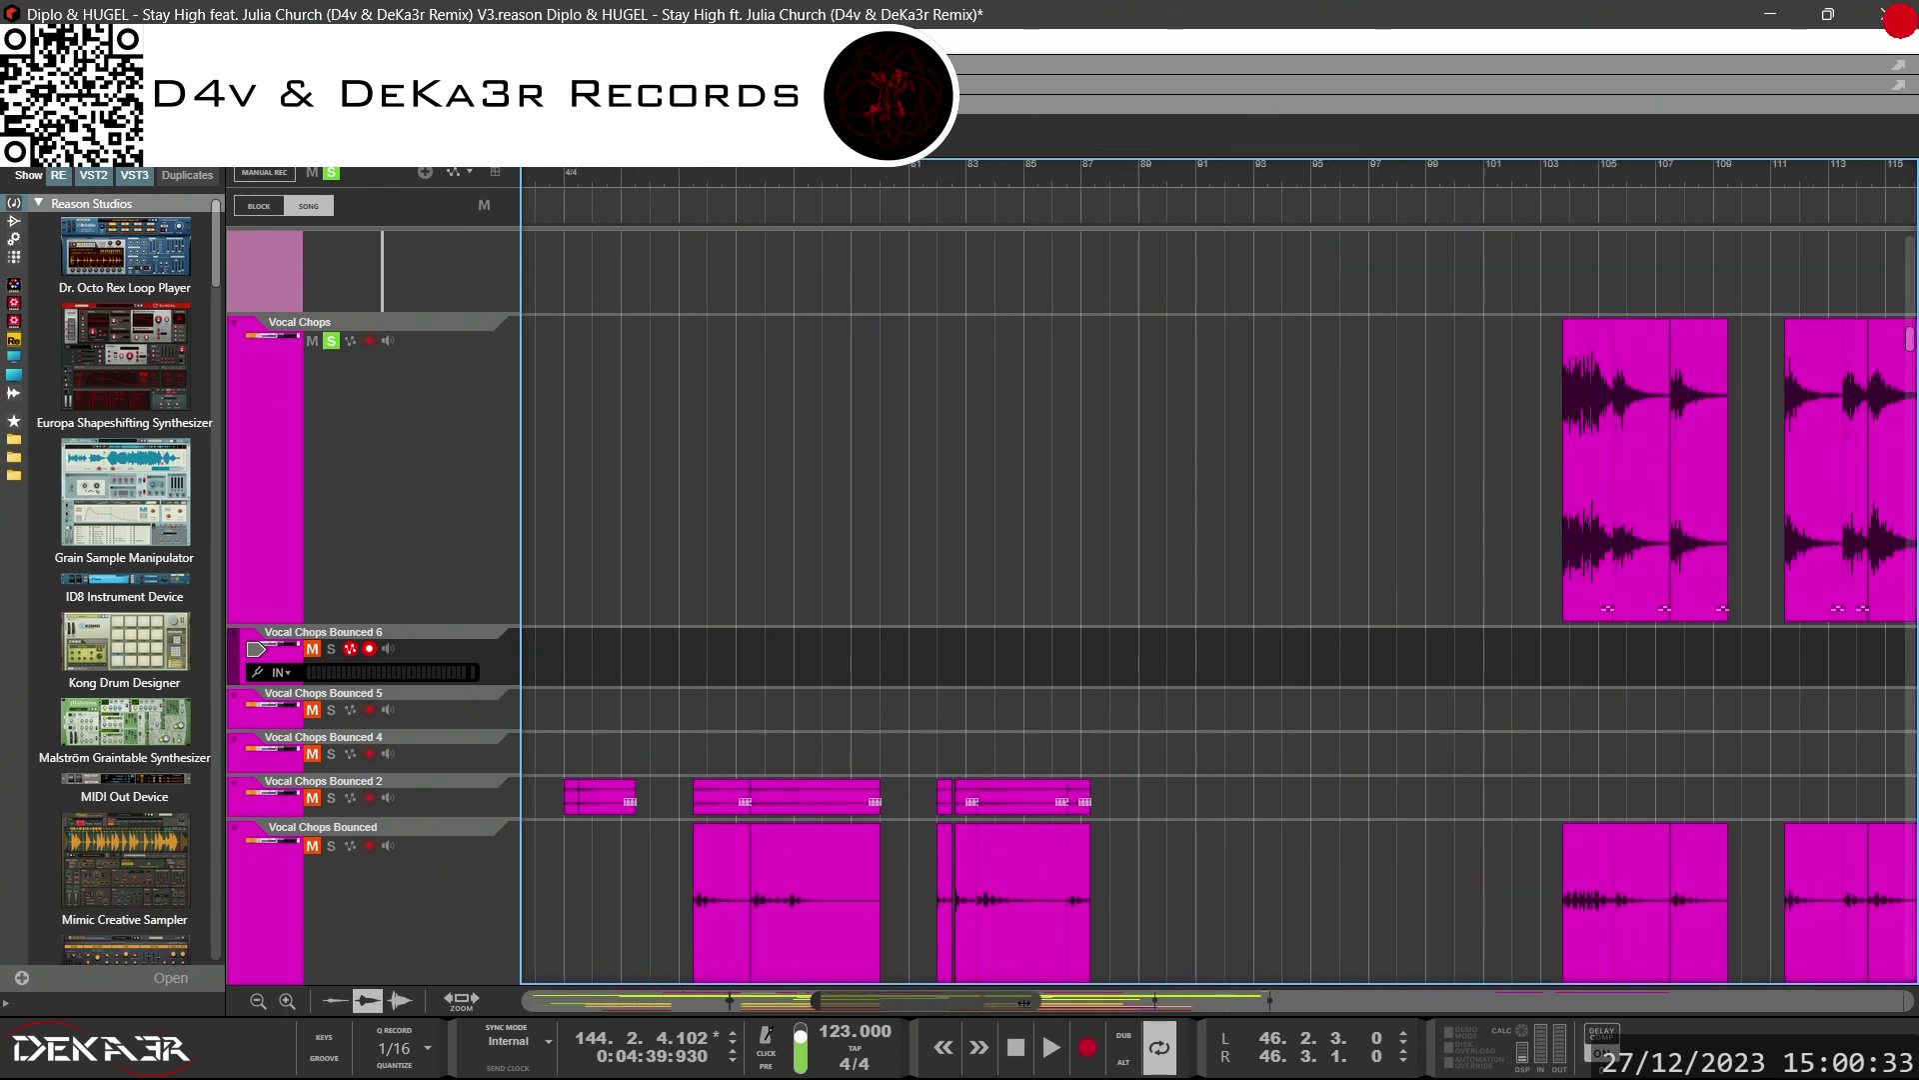
drag(898, 1006, 983, 1019)
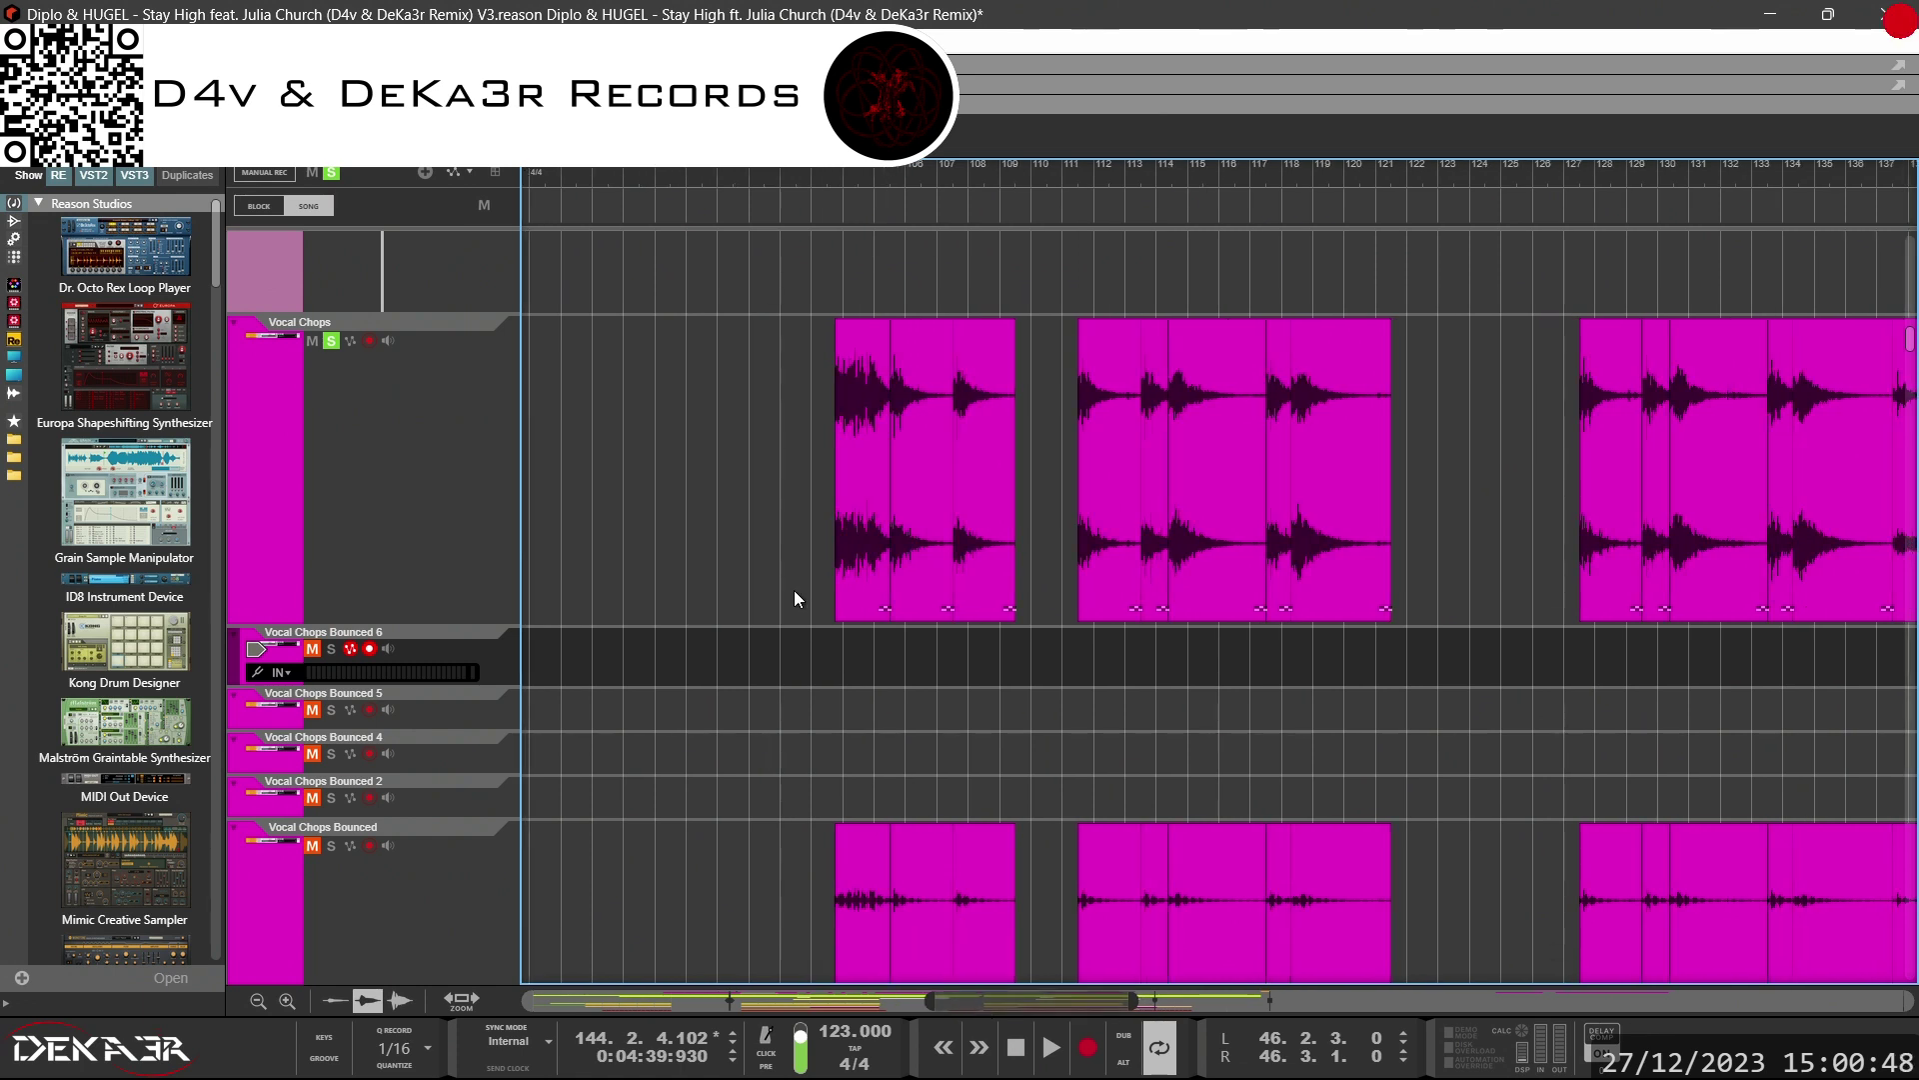
drag(794, 505, 1044, 507)
drag(758, 535, 1431, 528)
right_click(1347, 561)
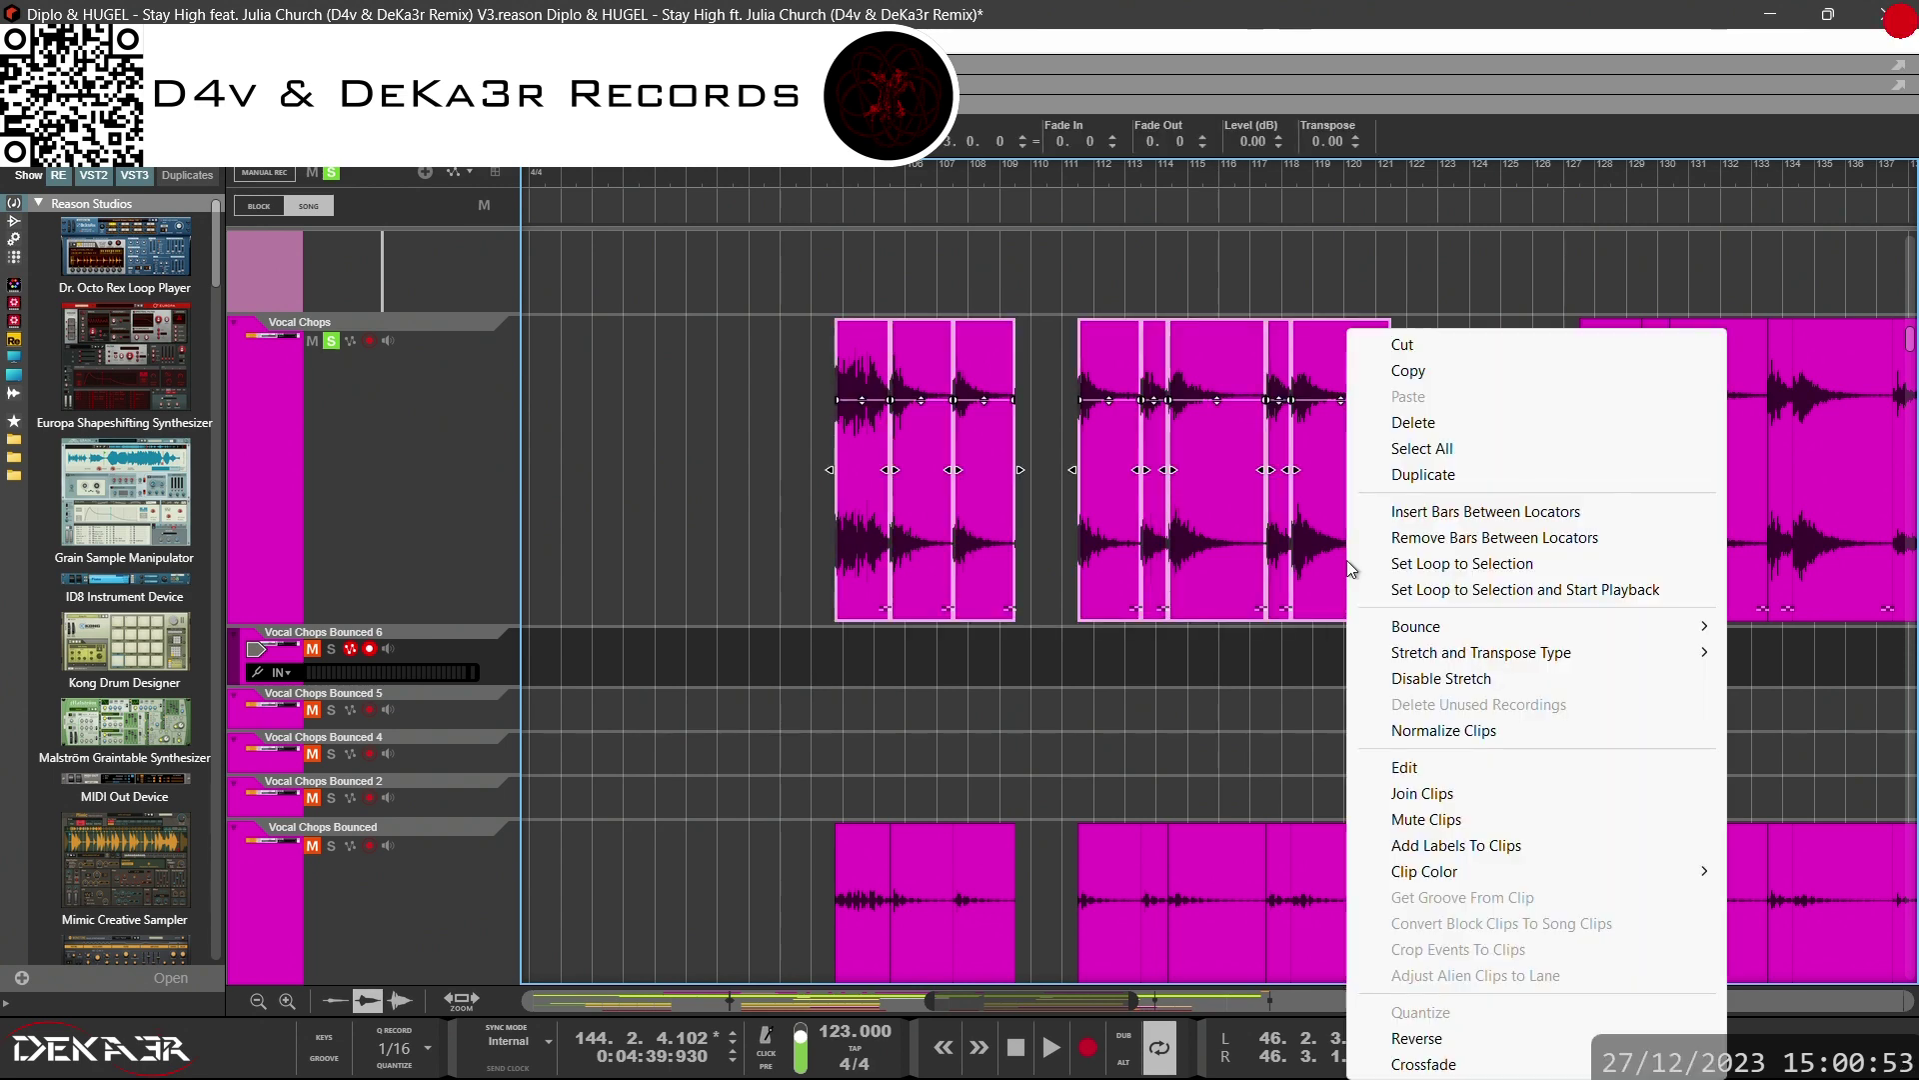
mouse_move(1578, 636)
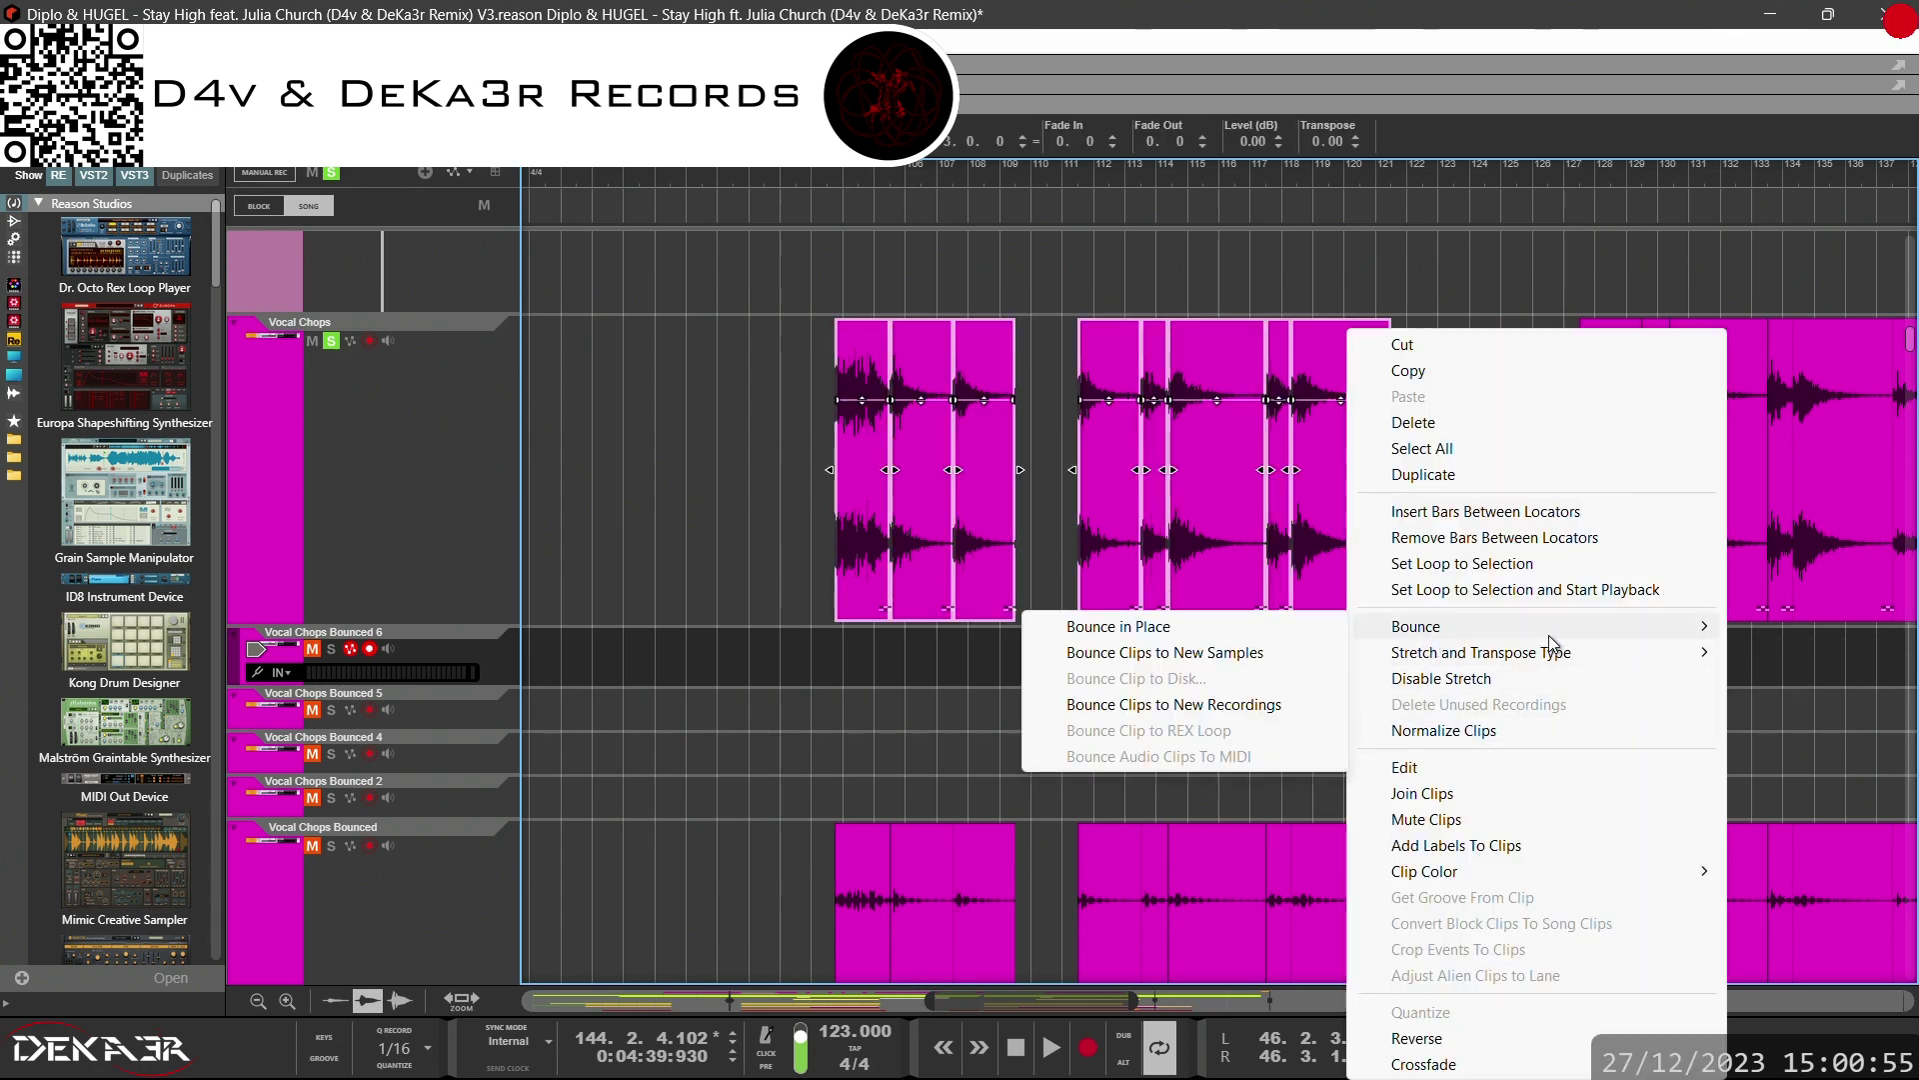
click(1321, 625)
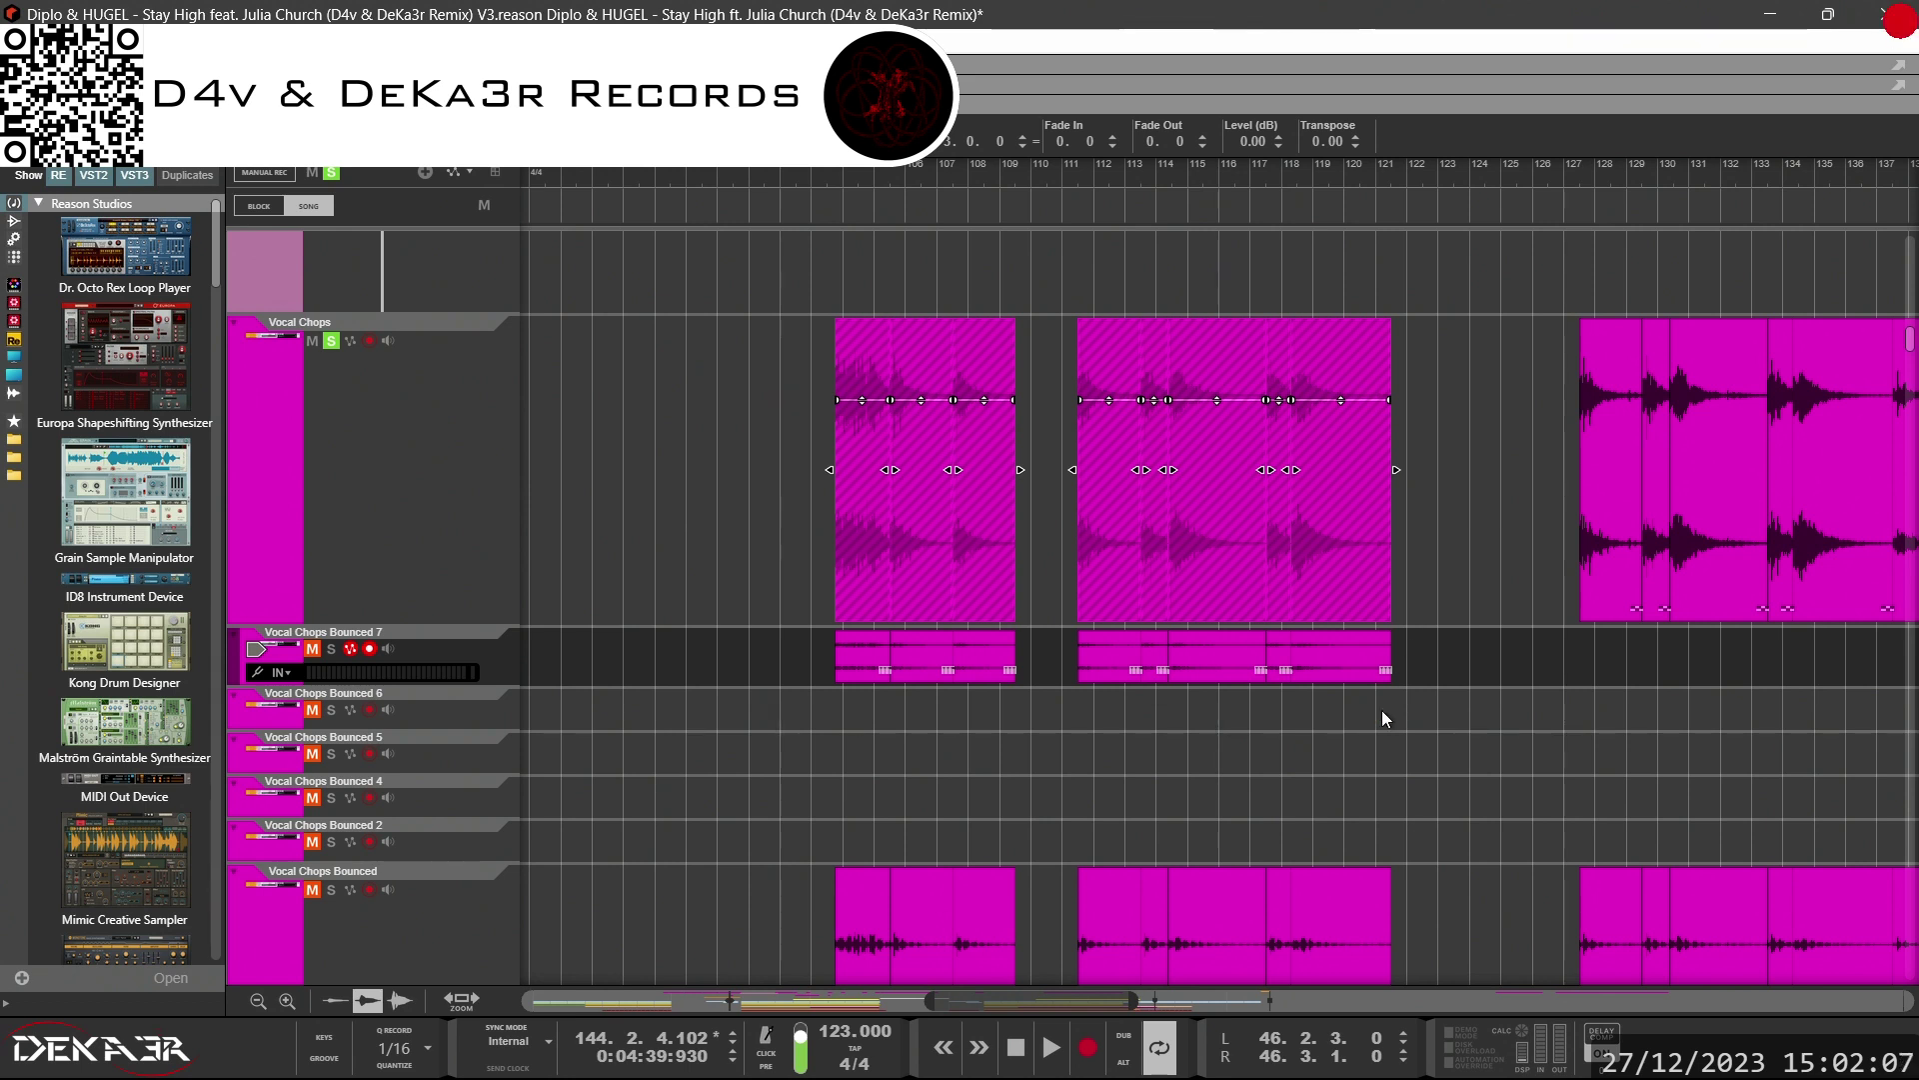
Delete the muted original clips between about bars 103 and 121 on the Vocal Chops track.
drag(1402, 551, 1287, 530)
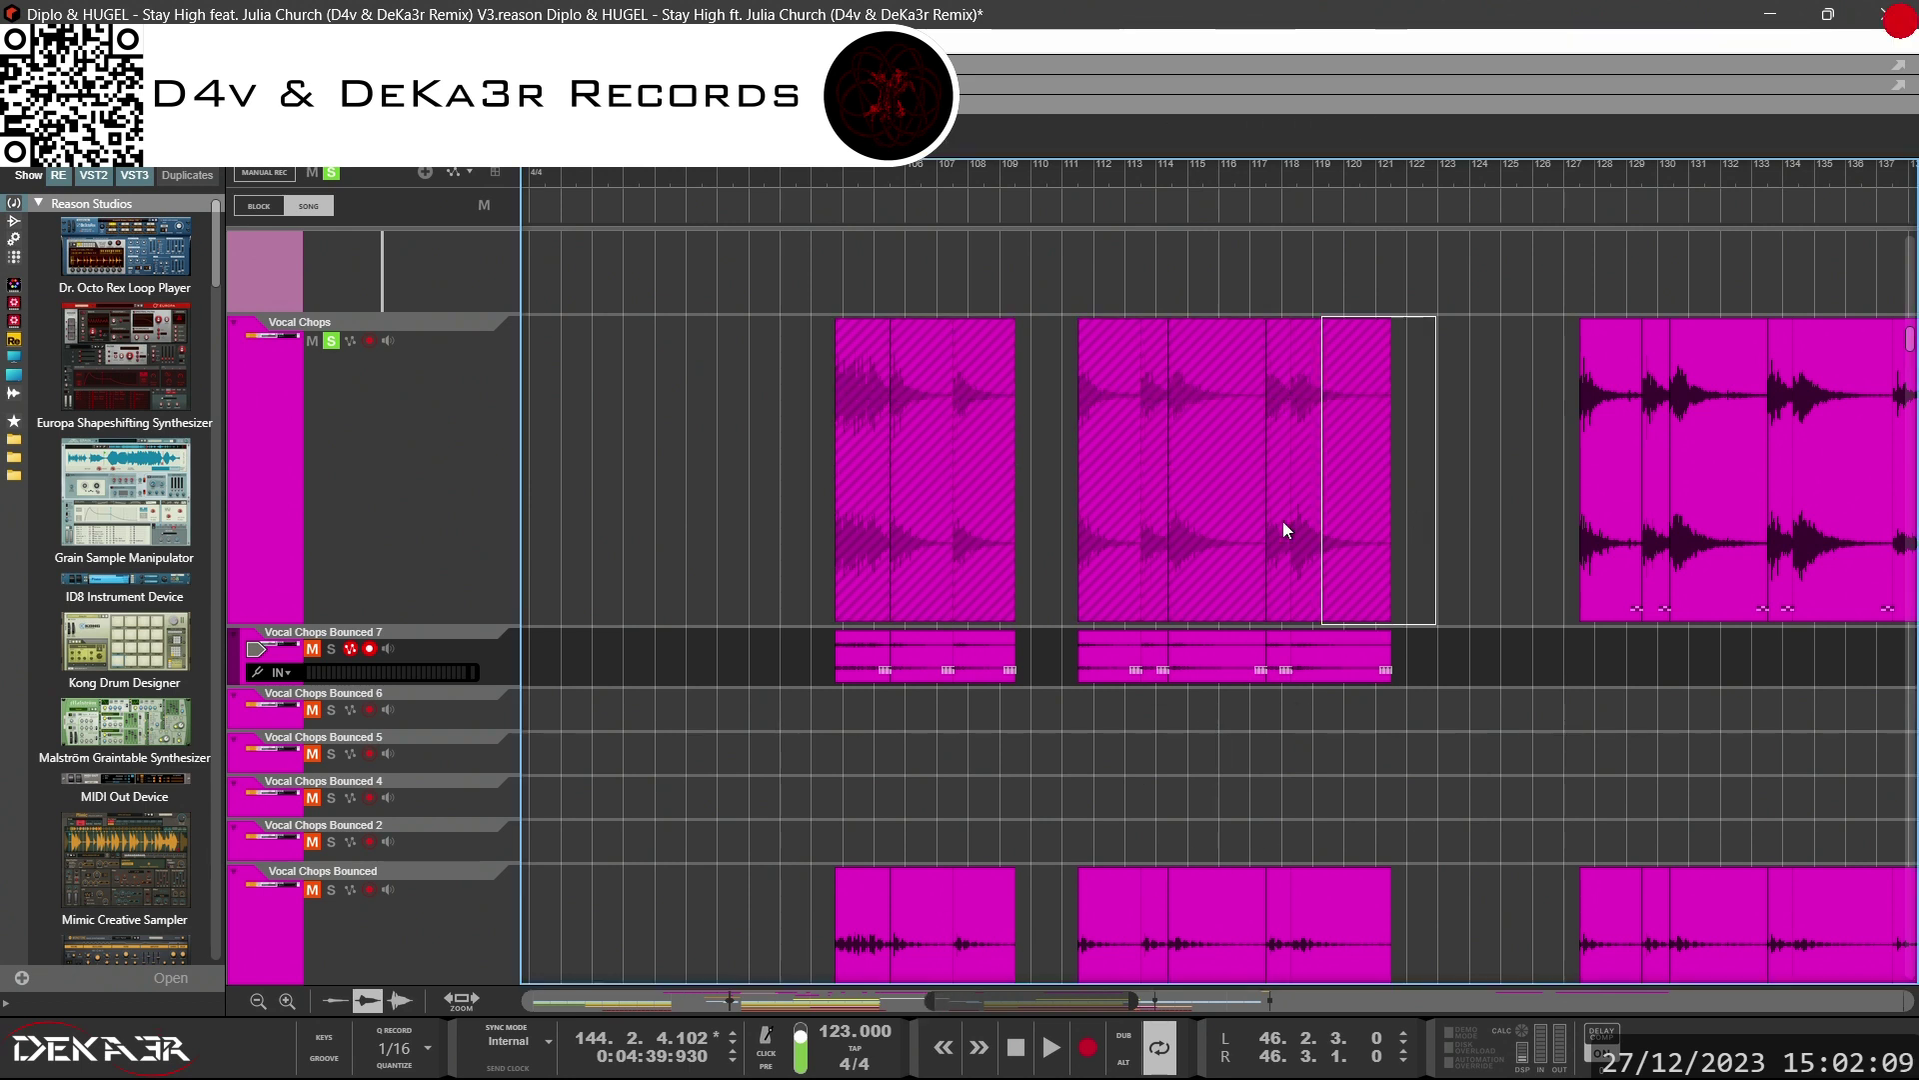
drag(846, 522, 830, 526)
key(Delete)
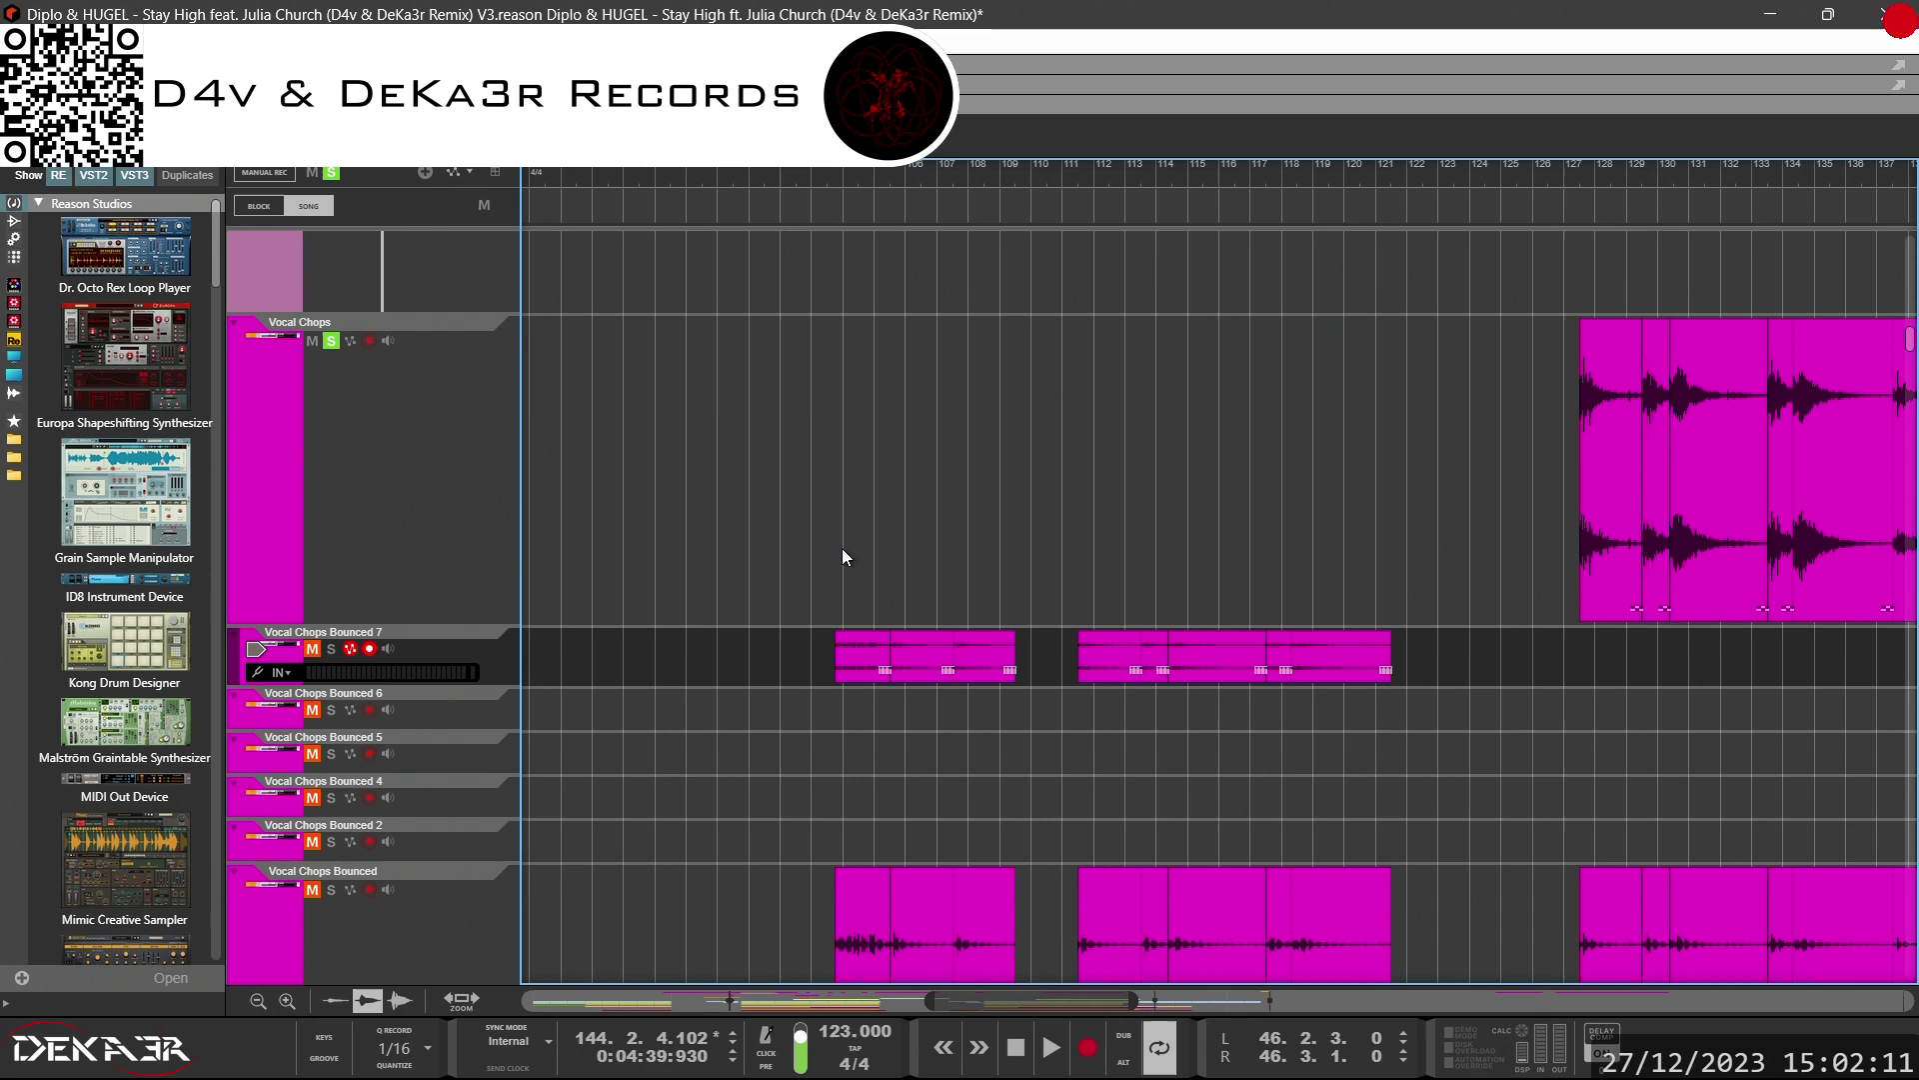
Bounce in place the last group of adjacent Vocal Chops clips, between about bars 127 and 139.
drag(950, 998, 1061, 1012)
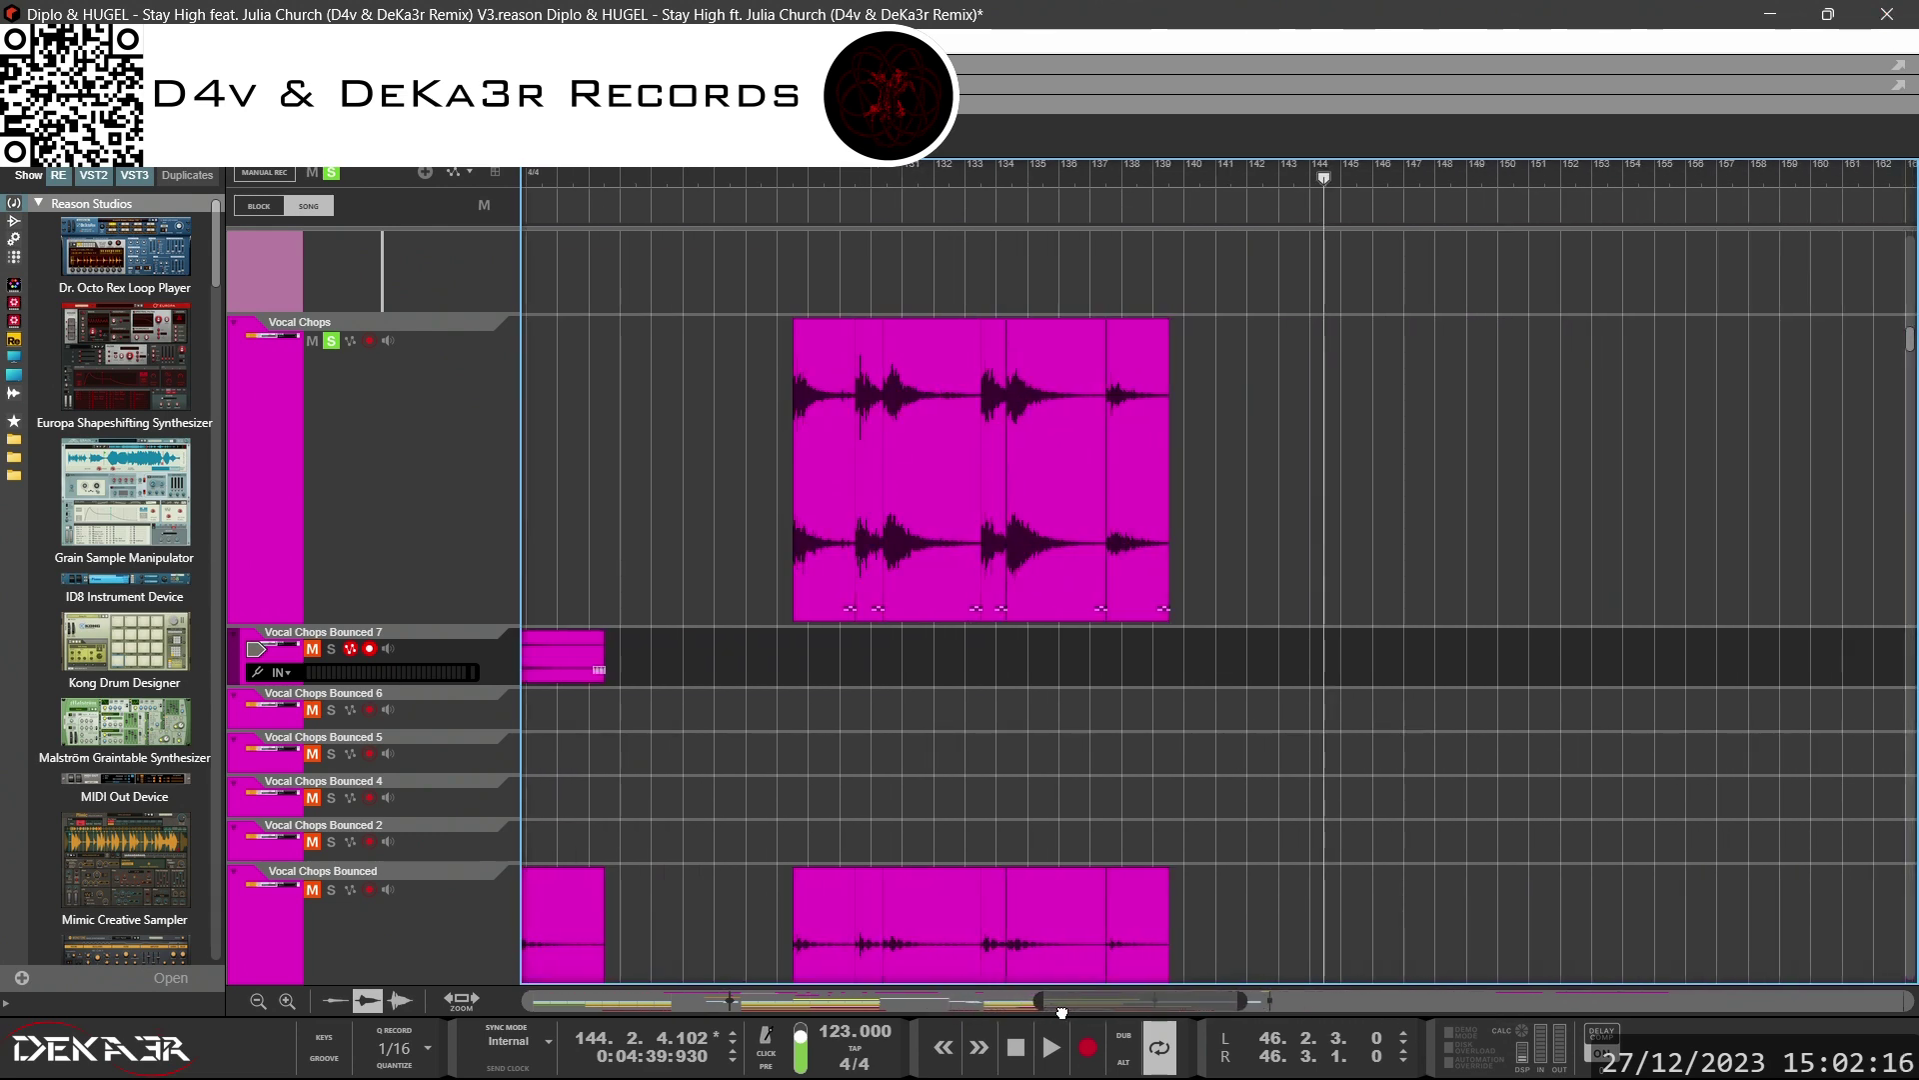
click(807, 457)
right_click(813, 490)
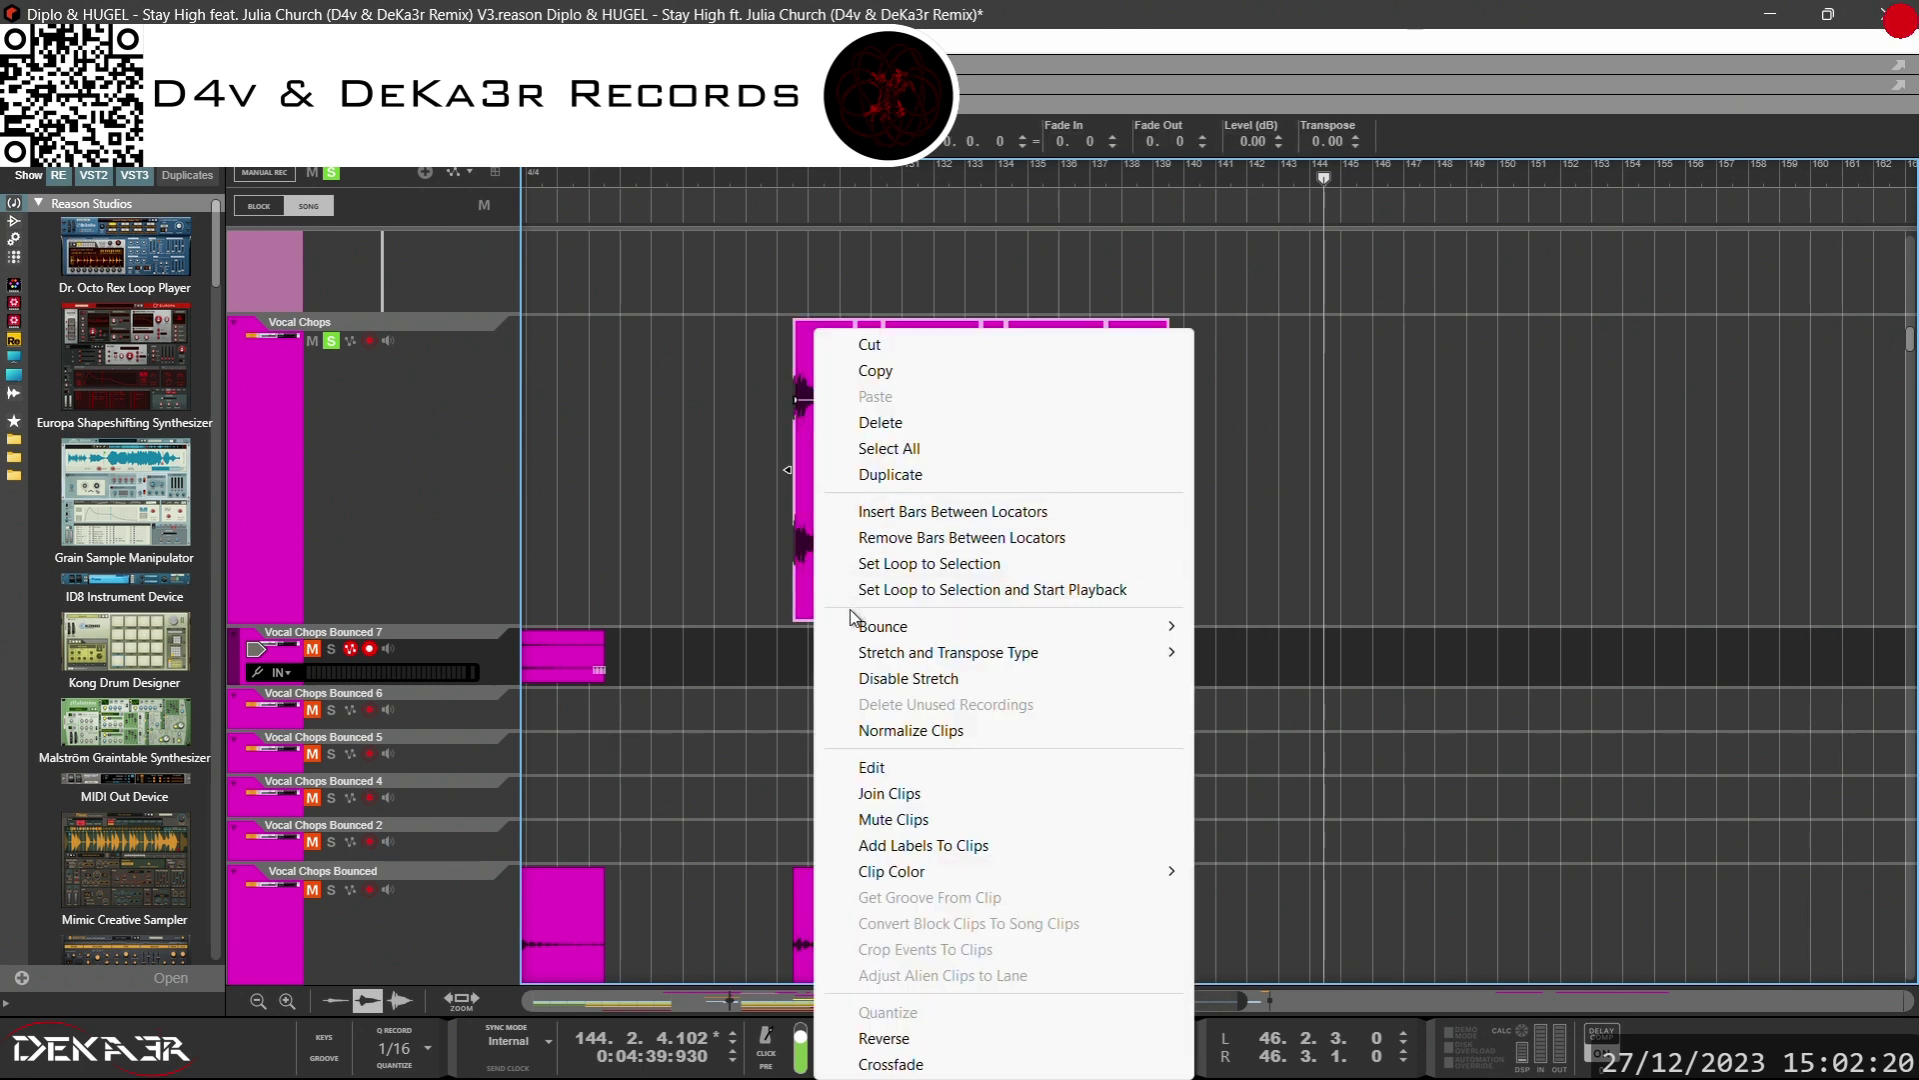
mouse_move(1070, 620)
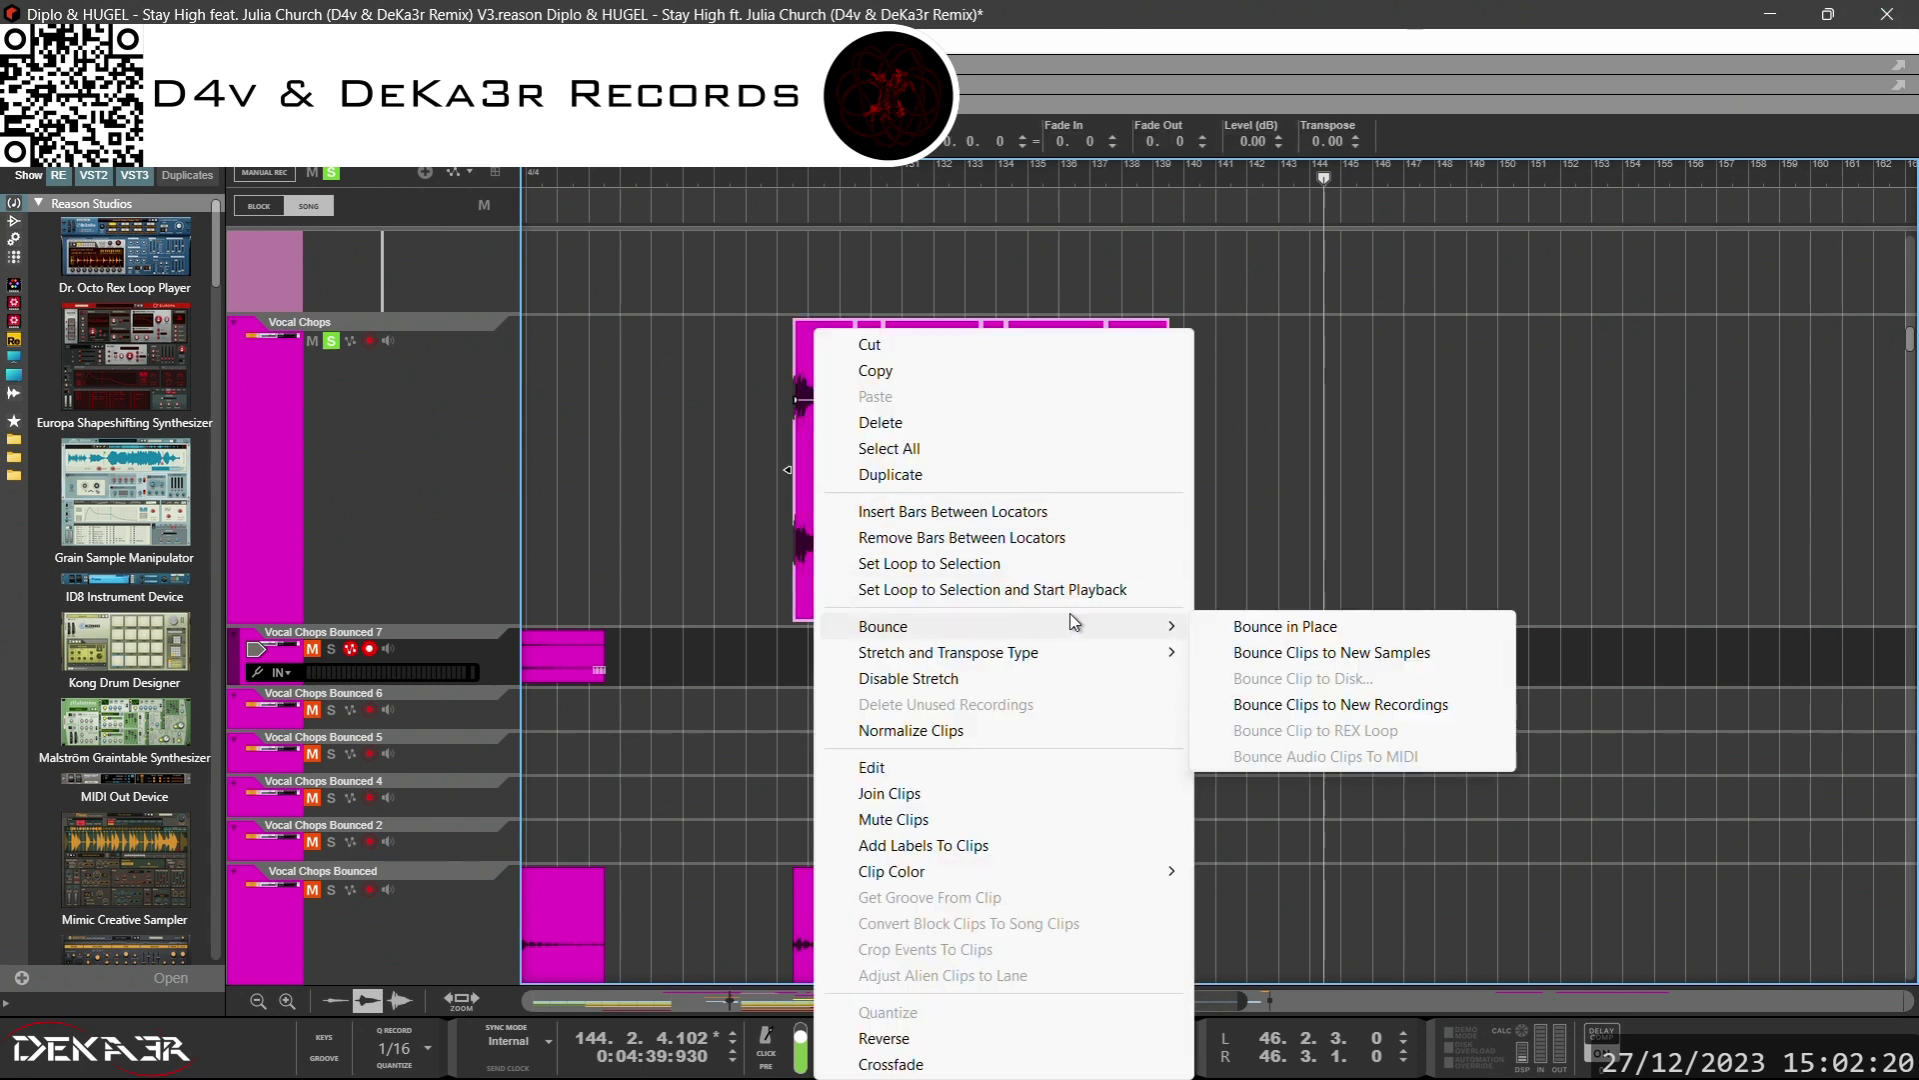
click(1242, 630)
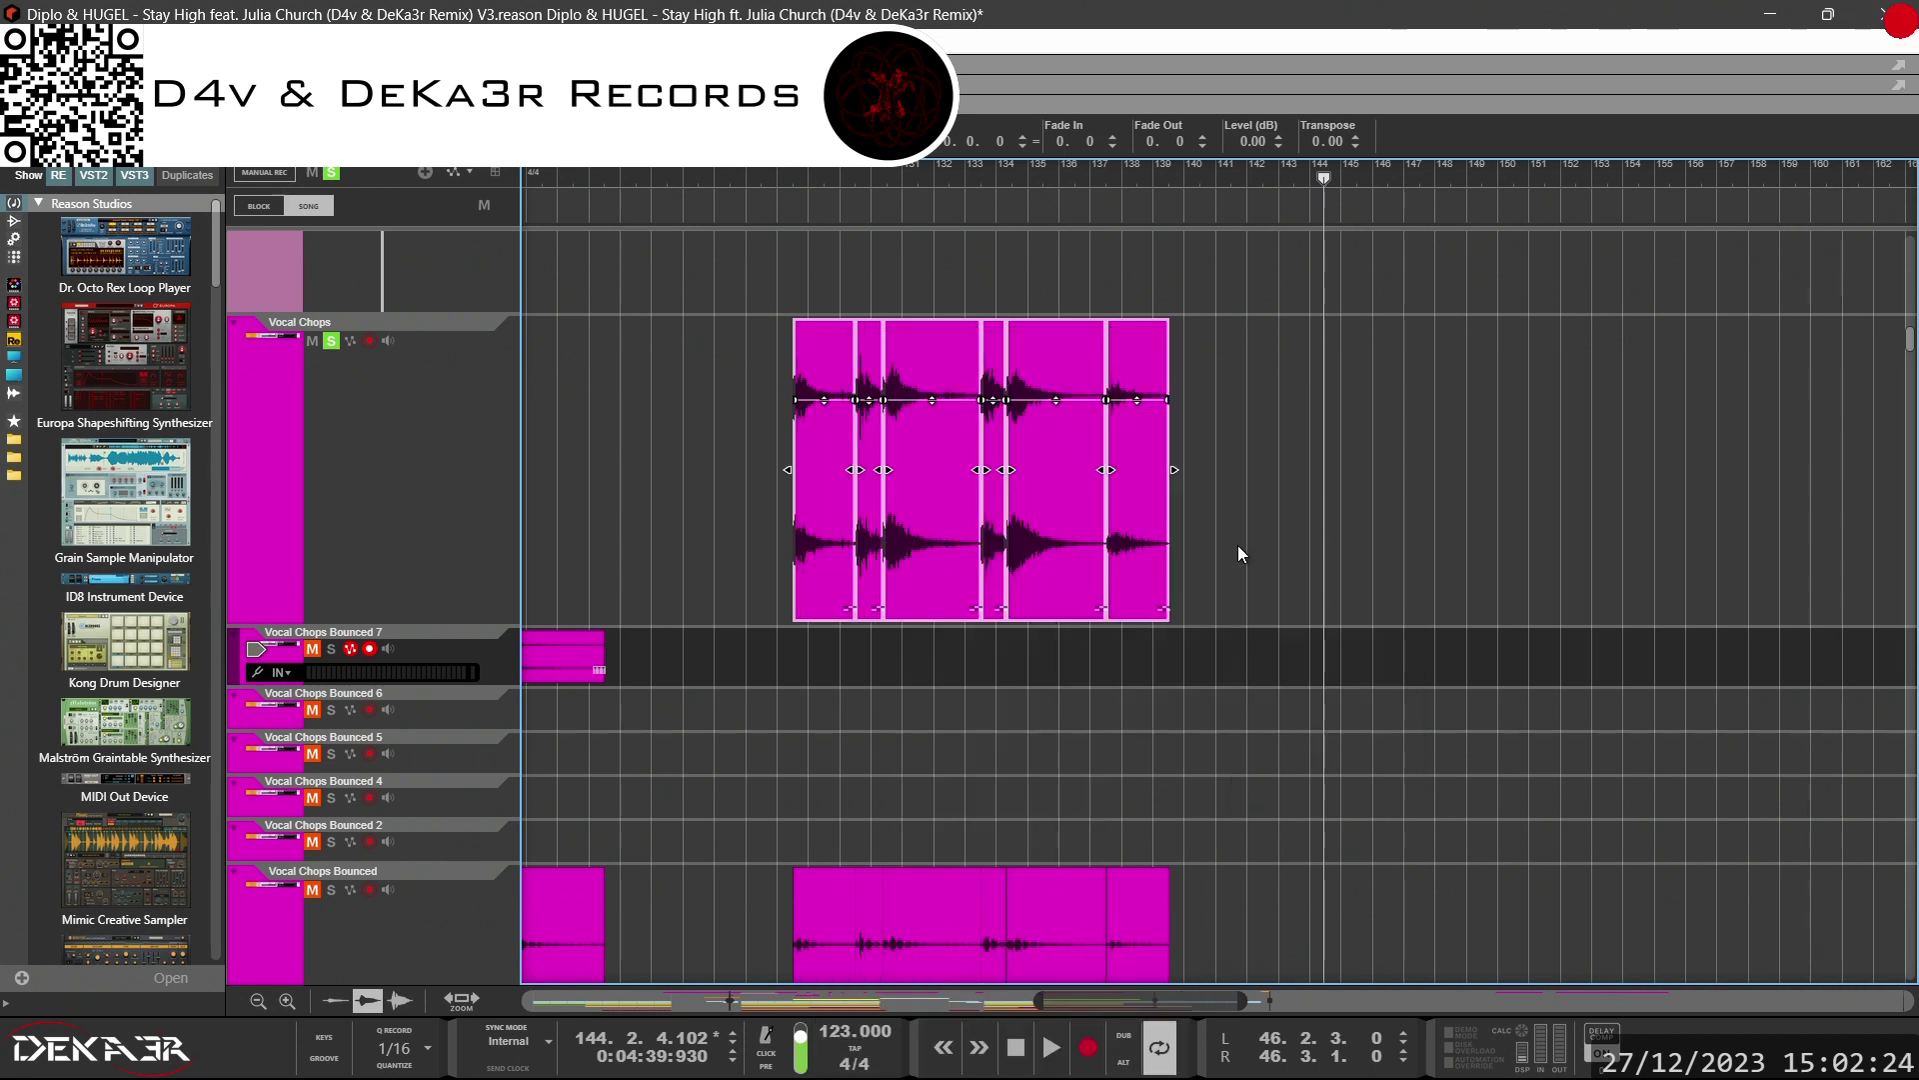